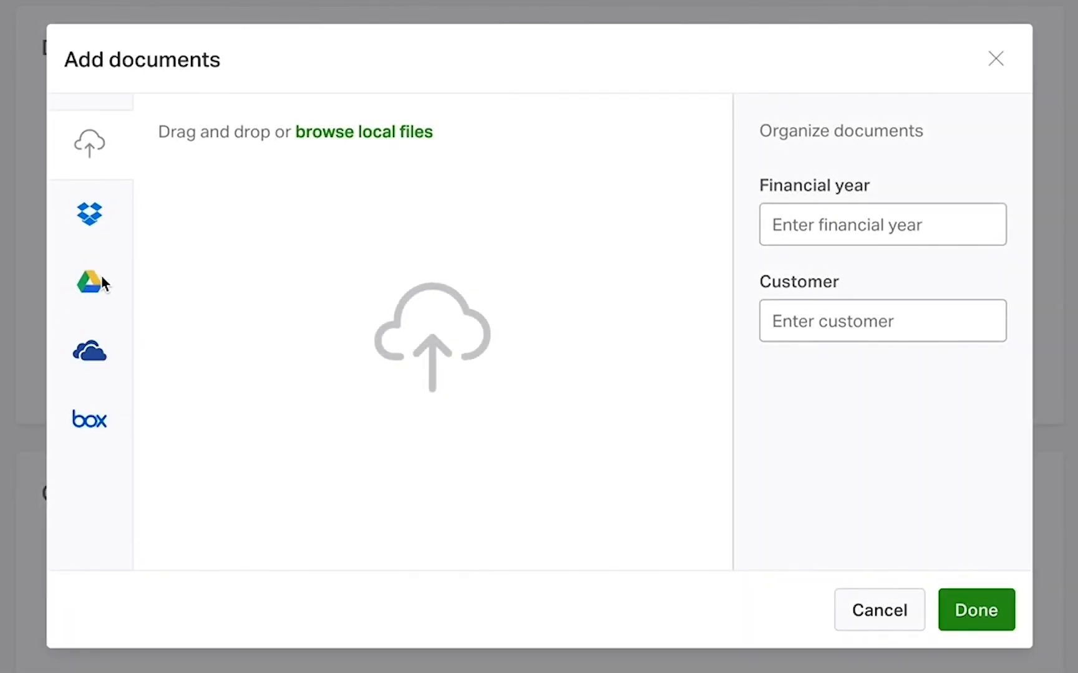
# Browse Google Drive as the source of documents to add and open the K Euger Ind. folder
pyautogui.click(98, 276)
pyautogui.click(216, 259)
pyautogui.click(277, 364)
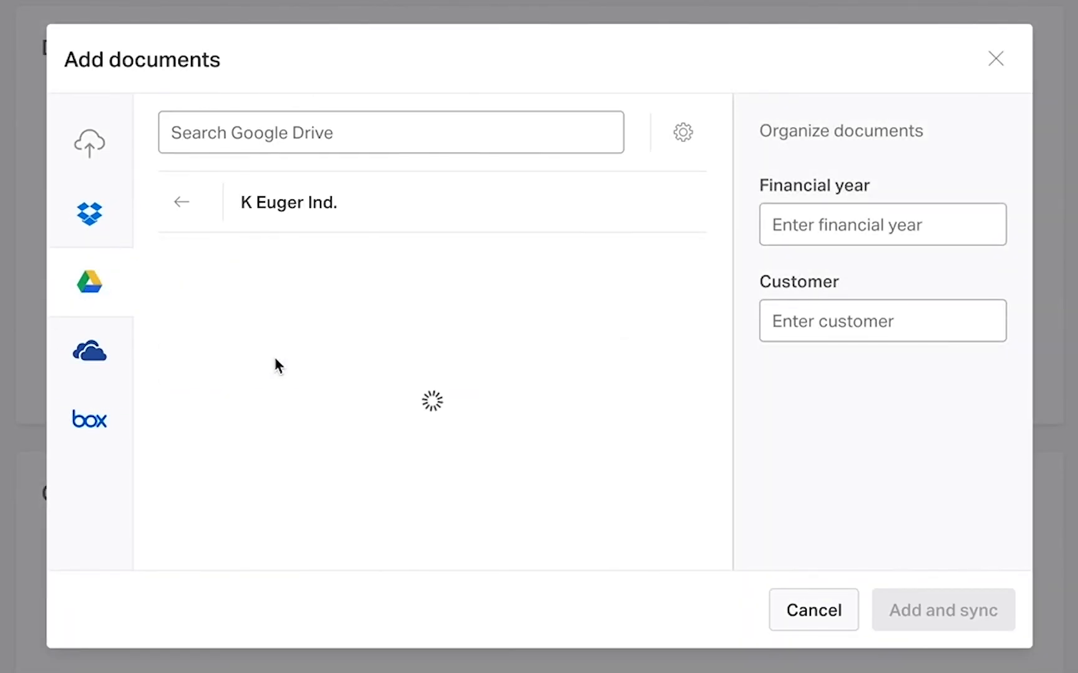
pyautogui.moveTo(337, 320)
pyautogui.click(606, 320)
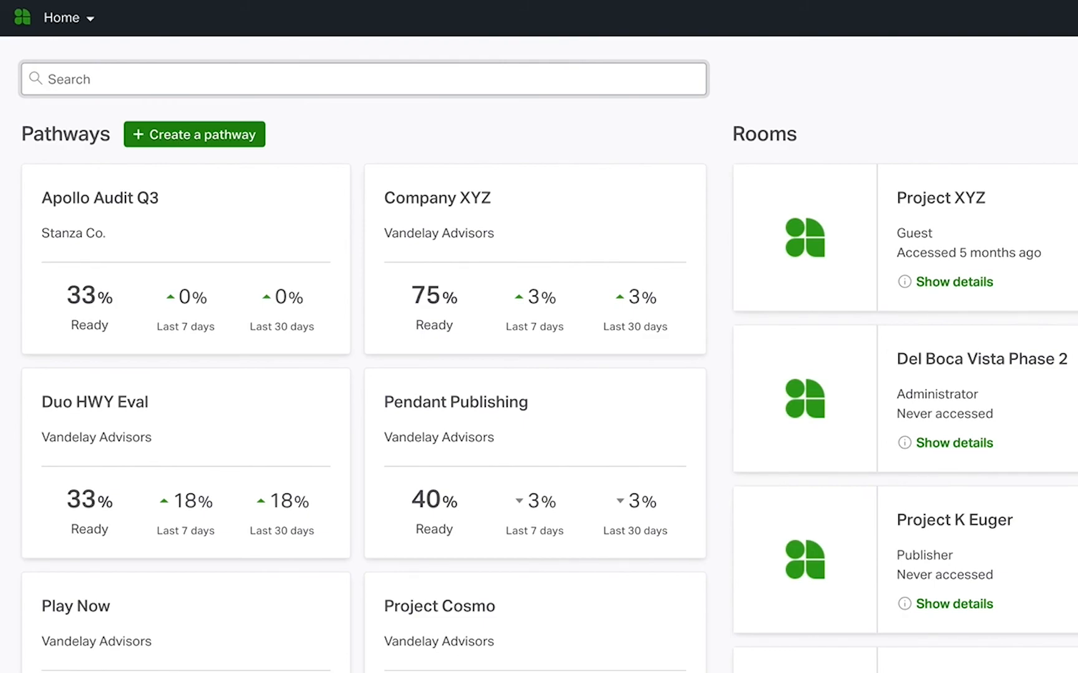
# Look over the pathways and rooms on the home dashboard, switch to the Pathways area and open its templates
pyautogui.scroll(-5, 539, 337)
pyautogui.scroll(-2, 539, 337)
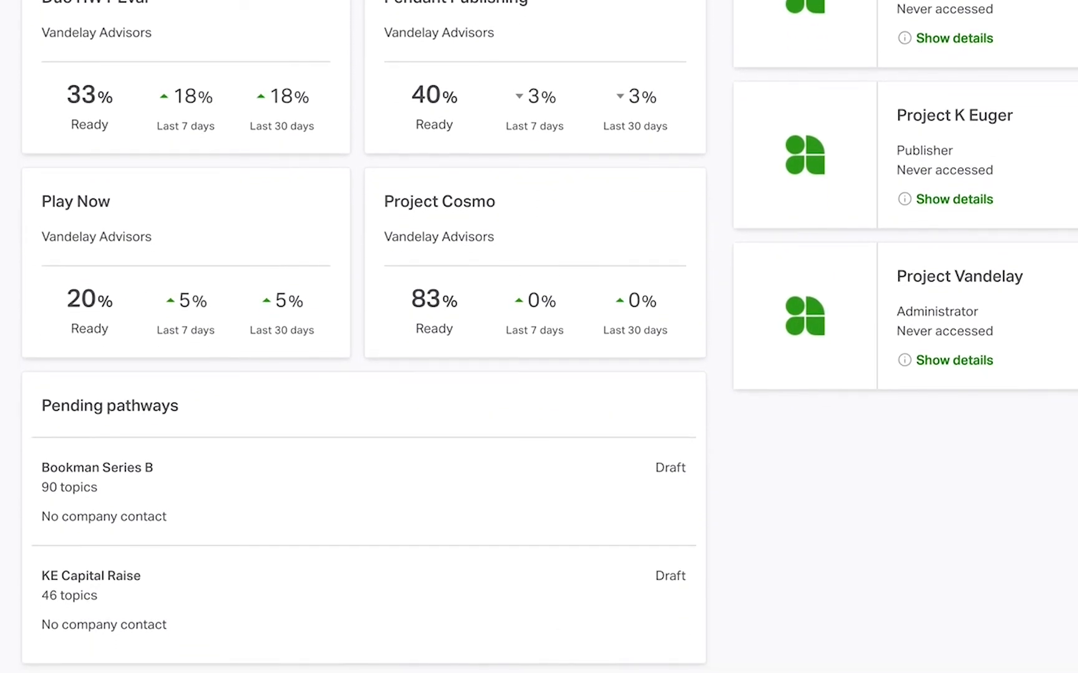
pyautogui.scroll(6, 539, 336)
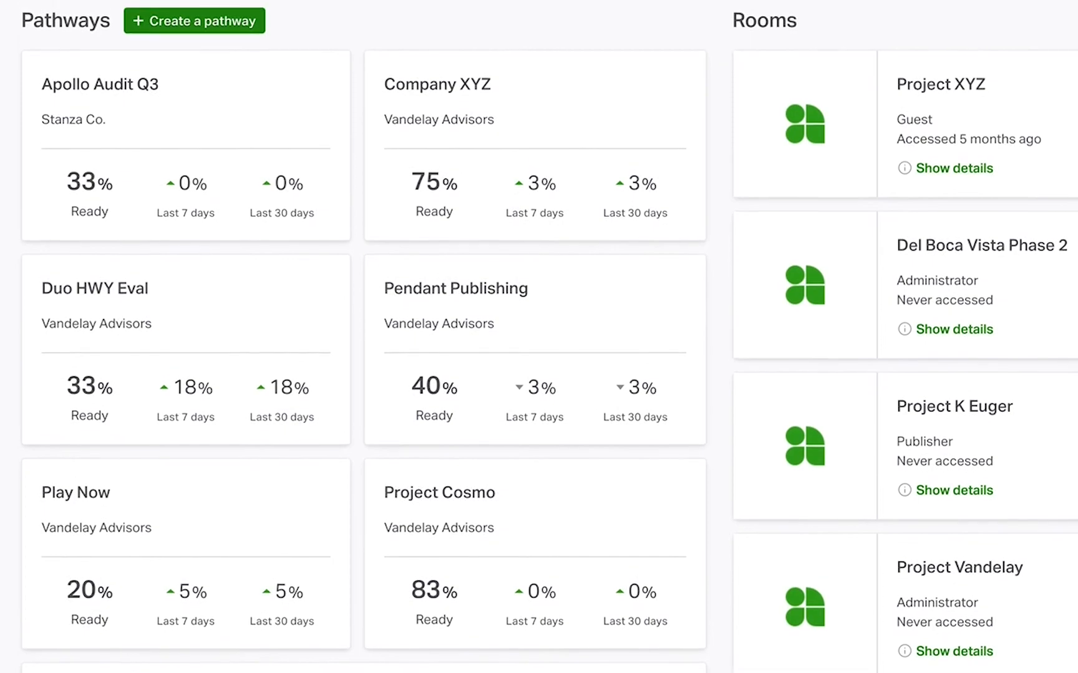
pyautogui.scroll(1, 539, 337)
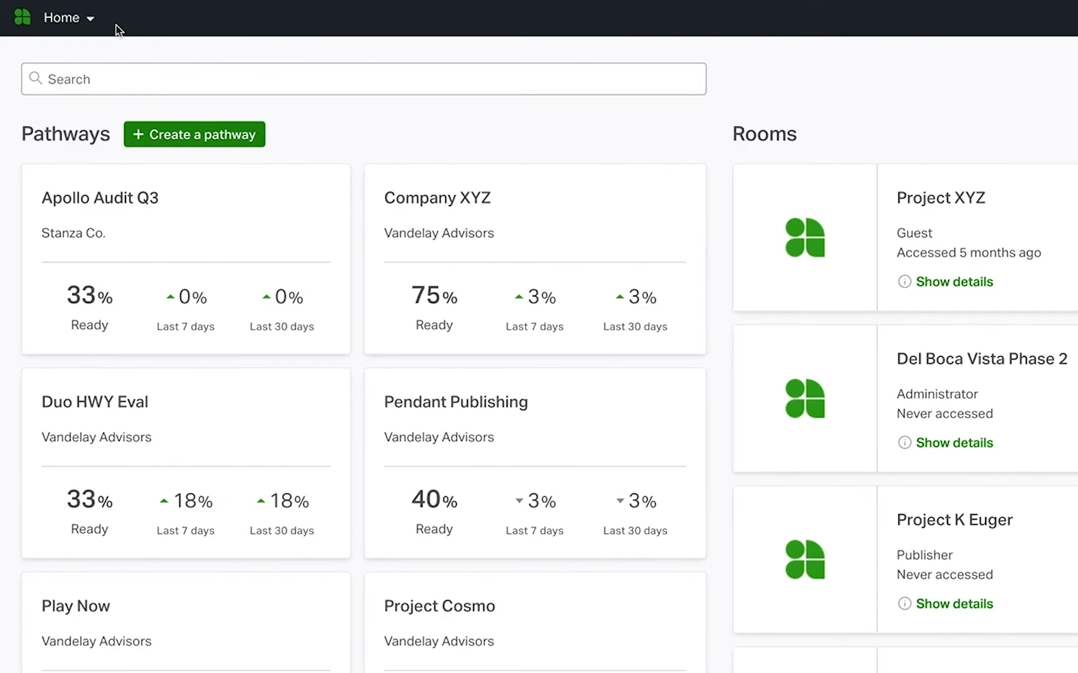
pyautogui.click(87, 17)
pyautogui.click(76, 93)
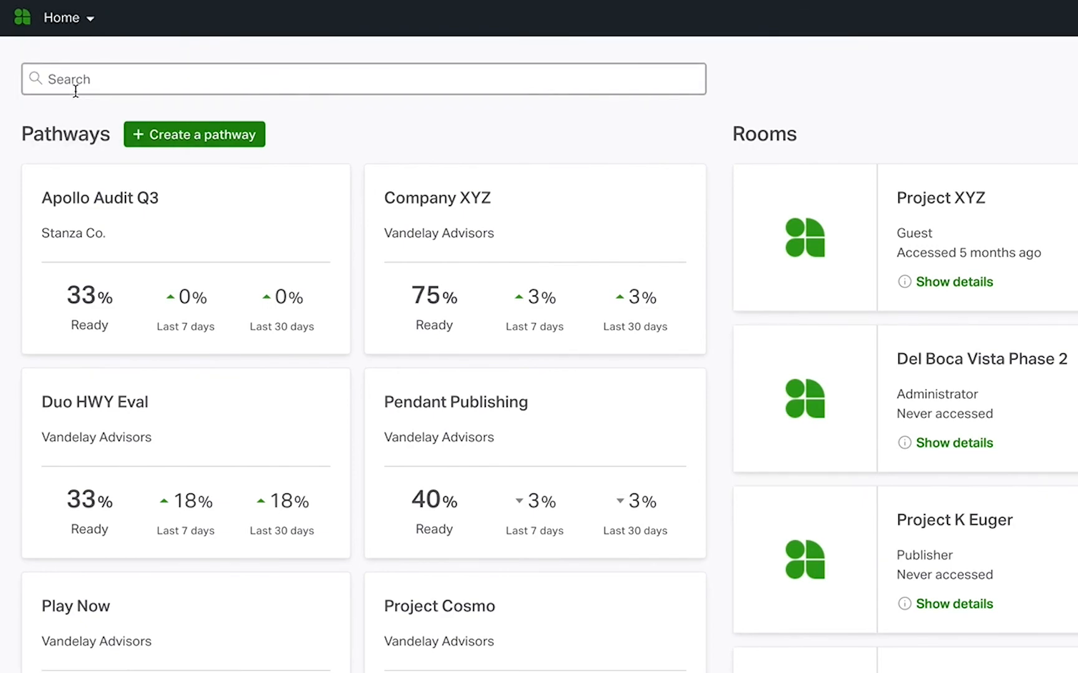
pyautogui.scroll(-5, 539, 337)
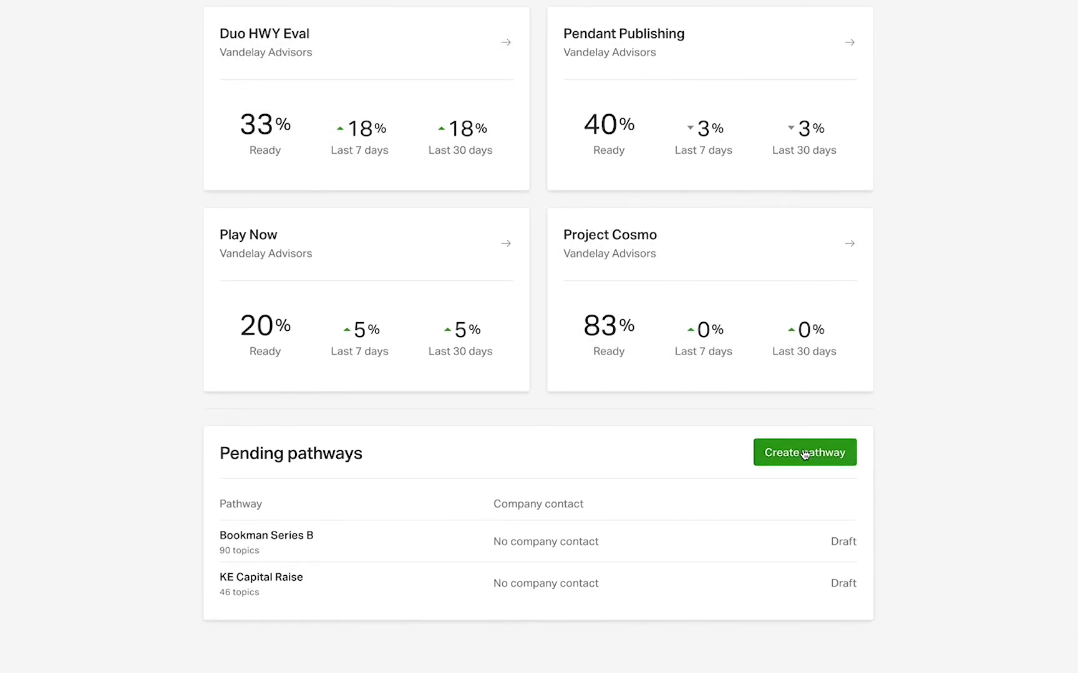
pyautogui.scroll(5, 804, 454)
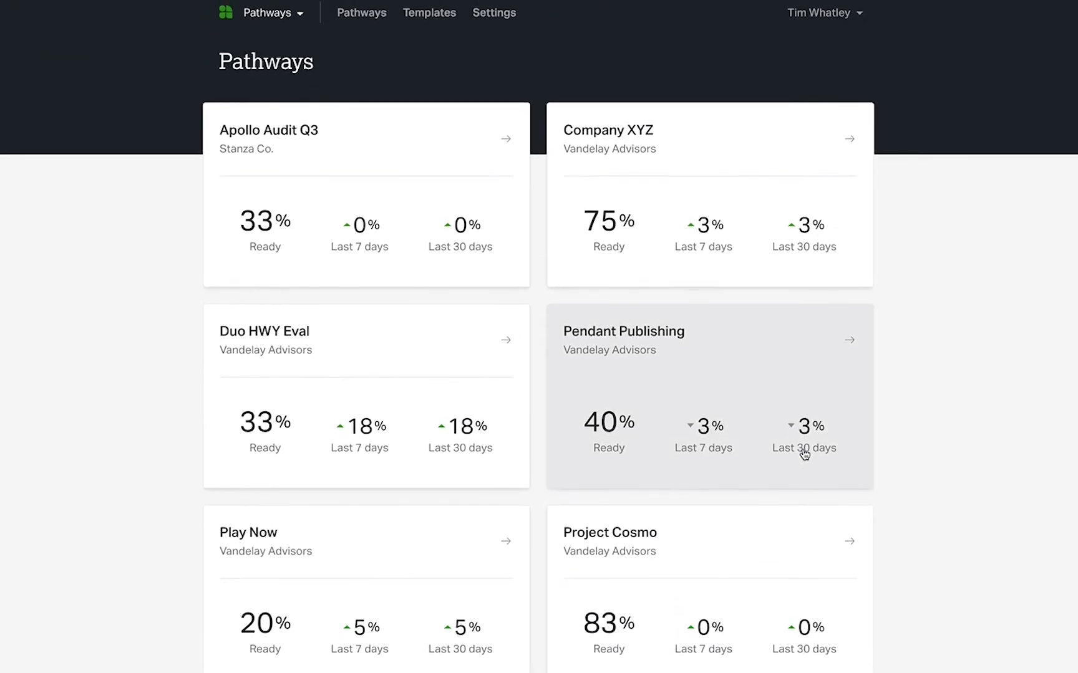
pyautogui.click(443, 19)
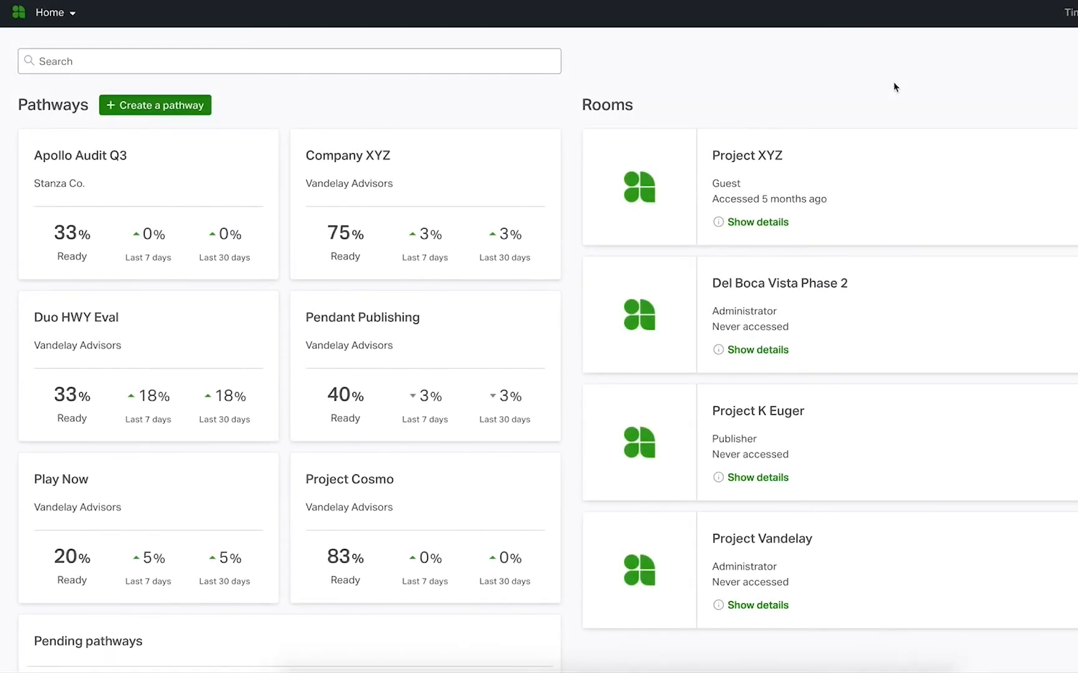
# Open help and support and send the support team the chat message "I need help setting up my first pathway."
pyautogui.click(1074, 14)
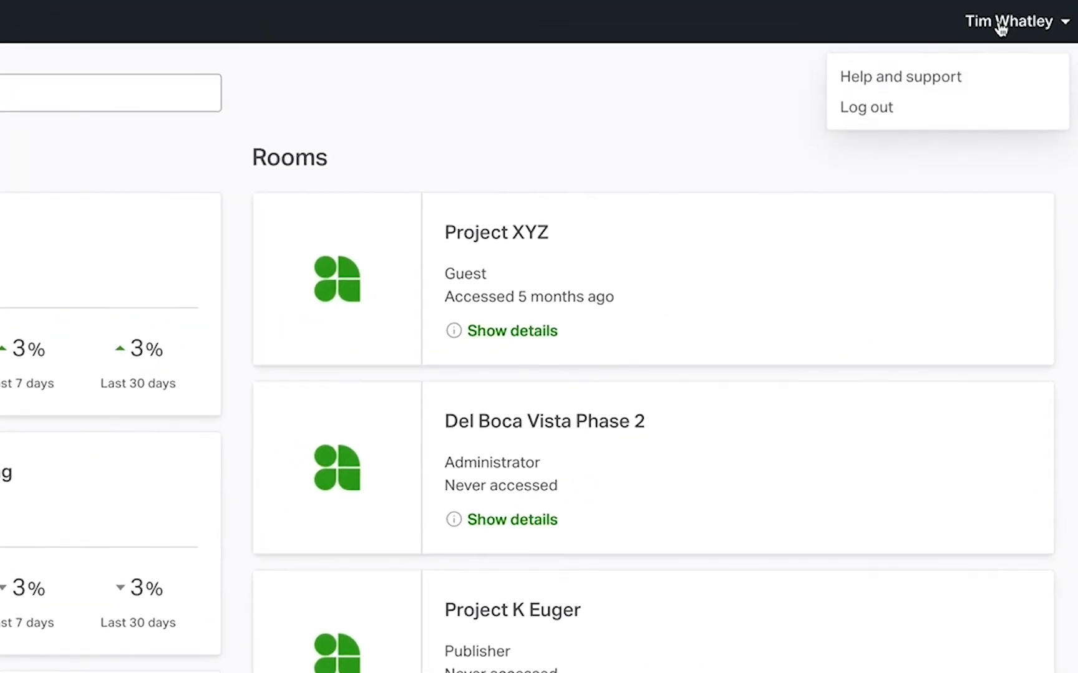
pyautogui.click(1001, 74)
pyautogui.click(1032, 638)
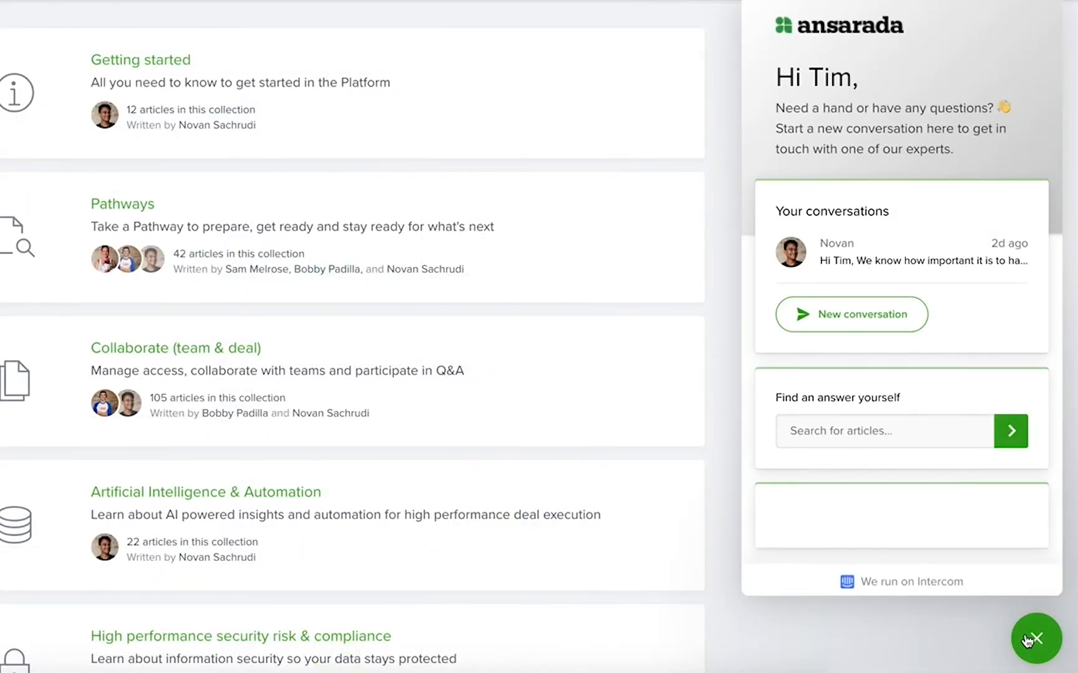
pyautogui.click(868, 325)
pyautogui.write('I need help setting up my first pathway.')
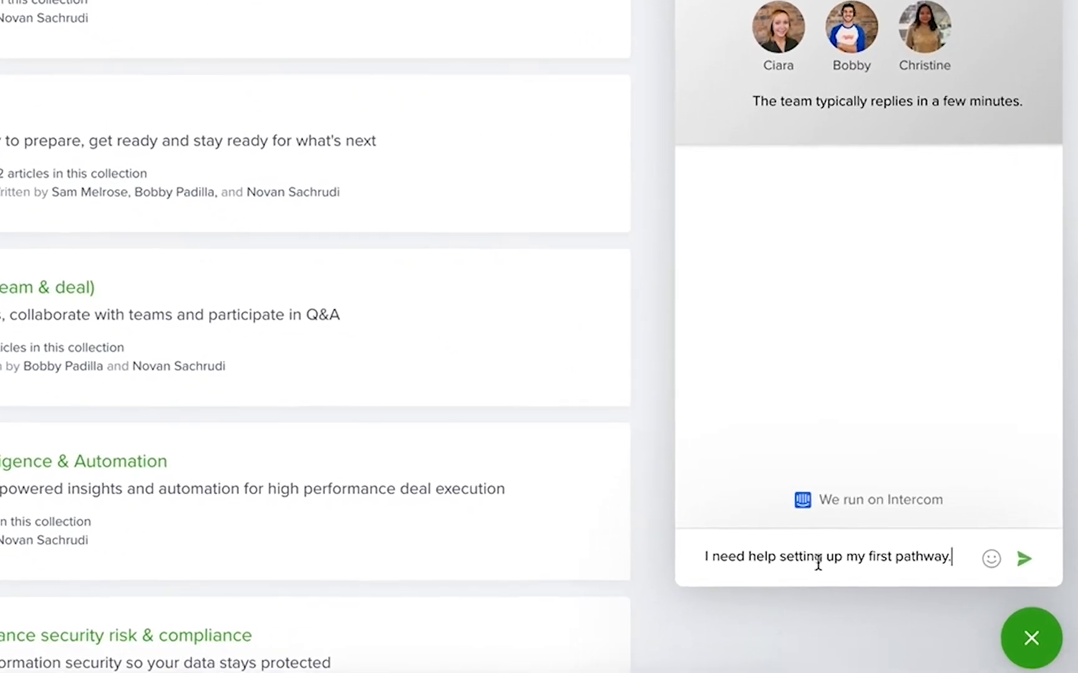
pyautogui.click(1024, 559)
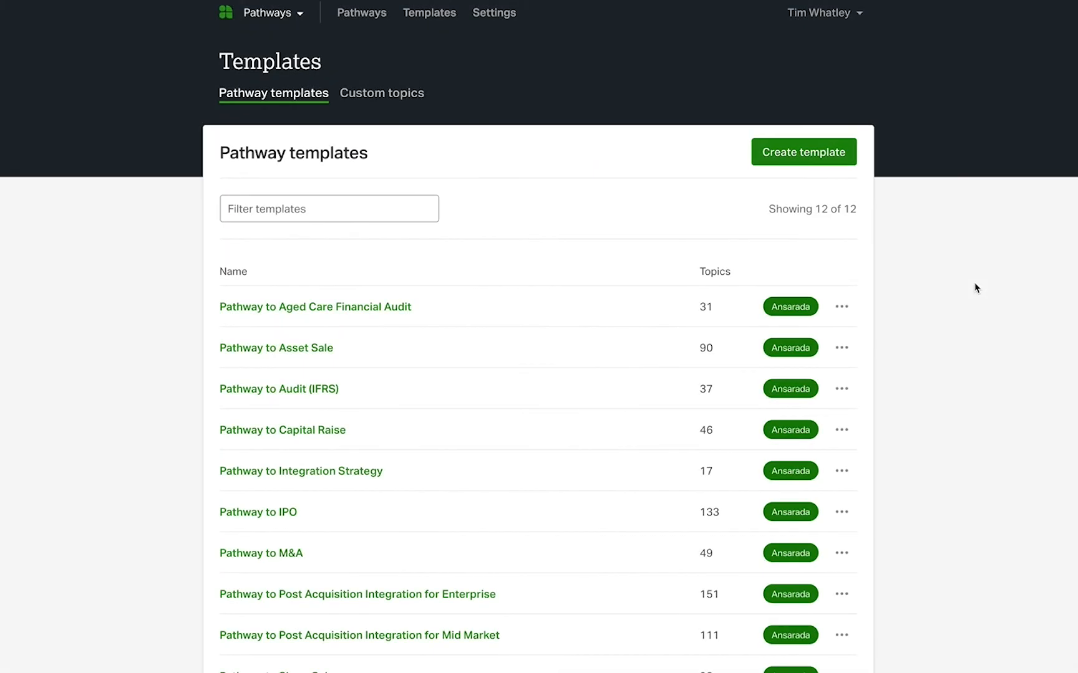
# Expand all topics of the Pathway to M&A template and examine the requirements listed under Contracts
pyautogui.scroll(-3, 976, 287)
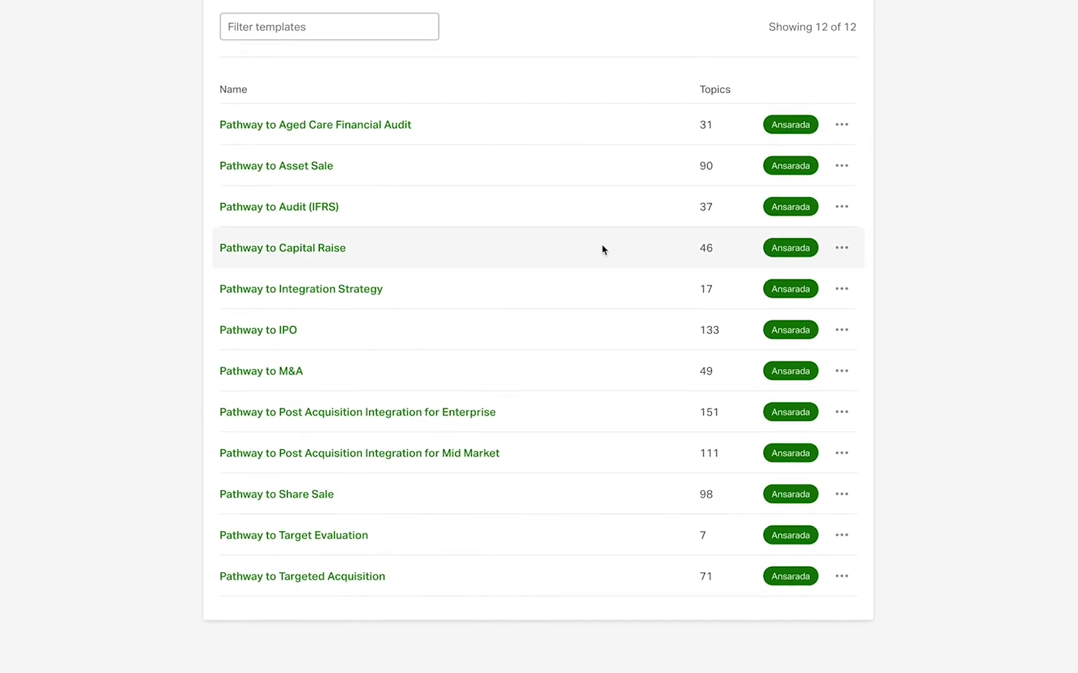
pyautogui.click(295, 374)
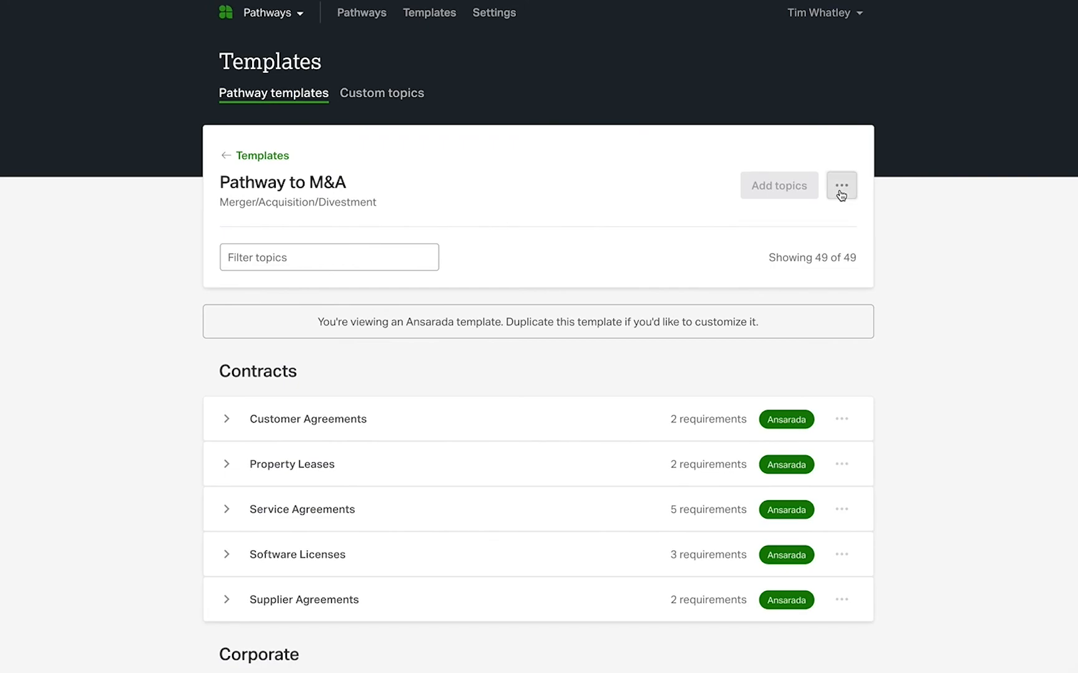
pyautogui.click(840, 190)
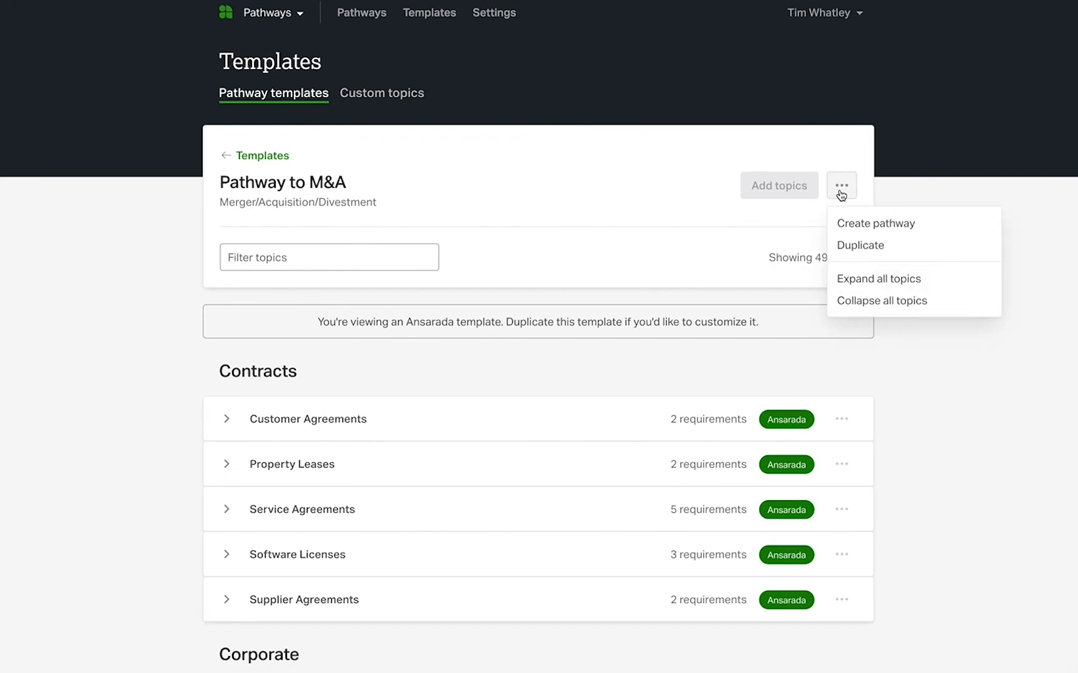
pyautogui.click(859, 280)
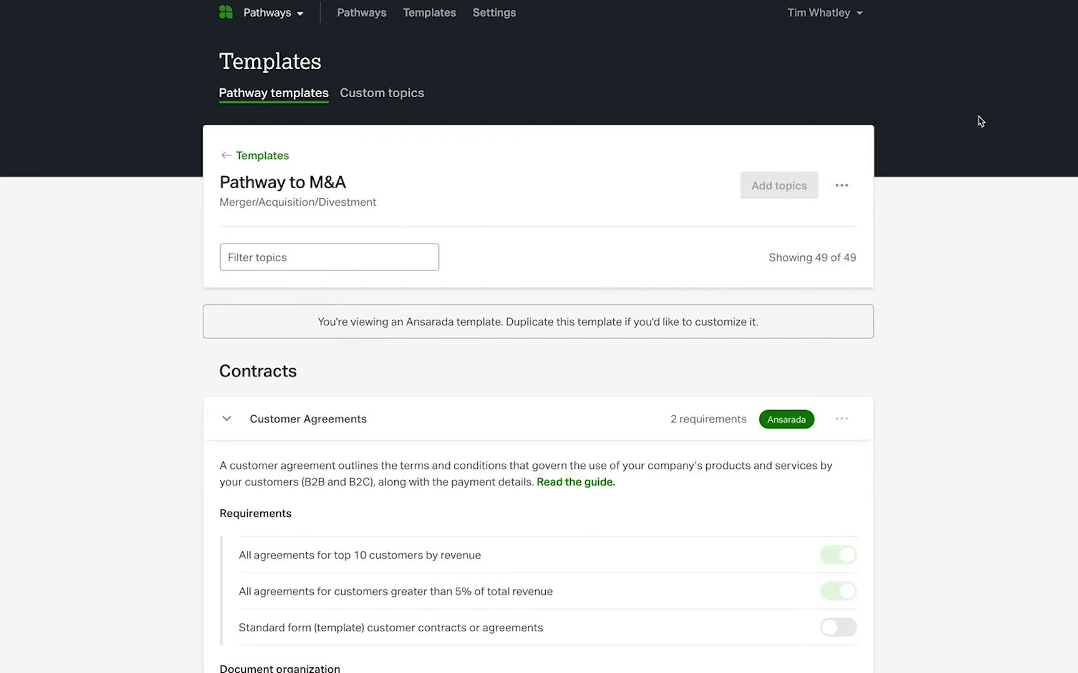
pyautogui.scroll(-3, 538, 336)
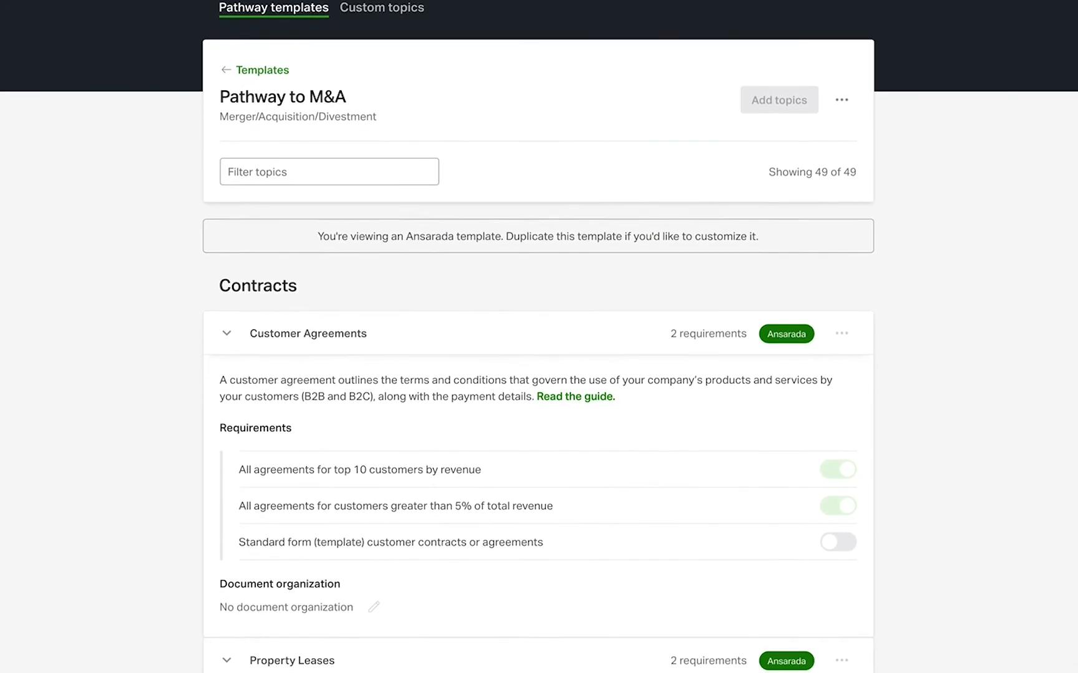
pyautogui.scroll(-3, 539, 337)
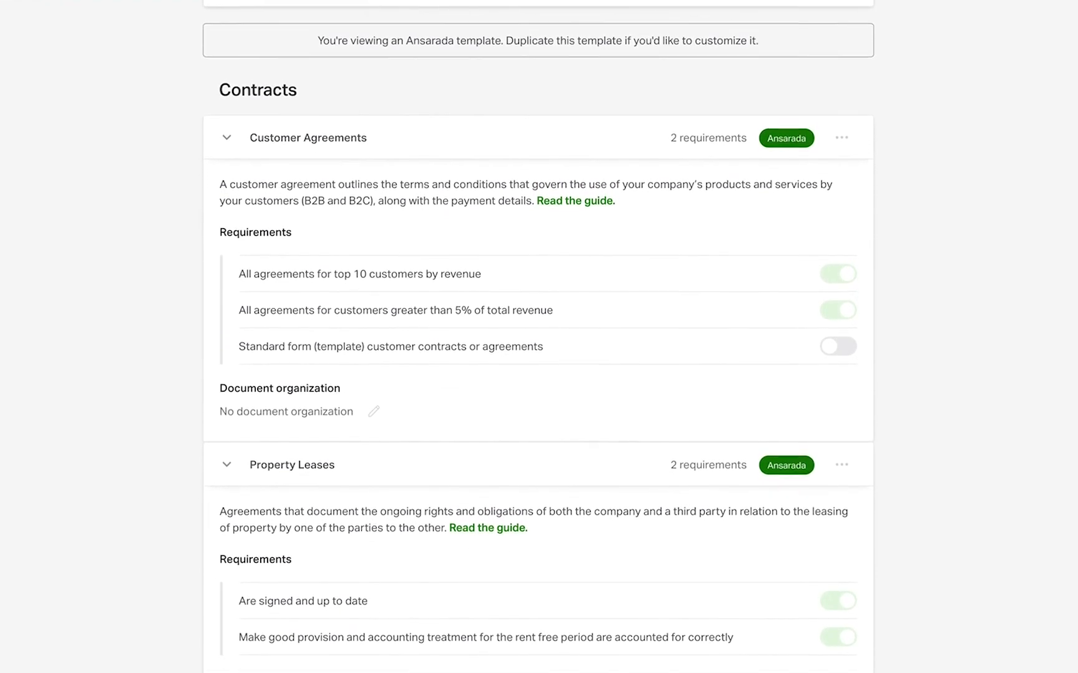
pyautogui.scroll(-3, 539, 337)
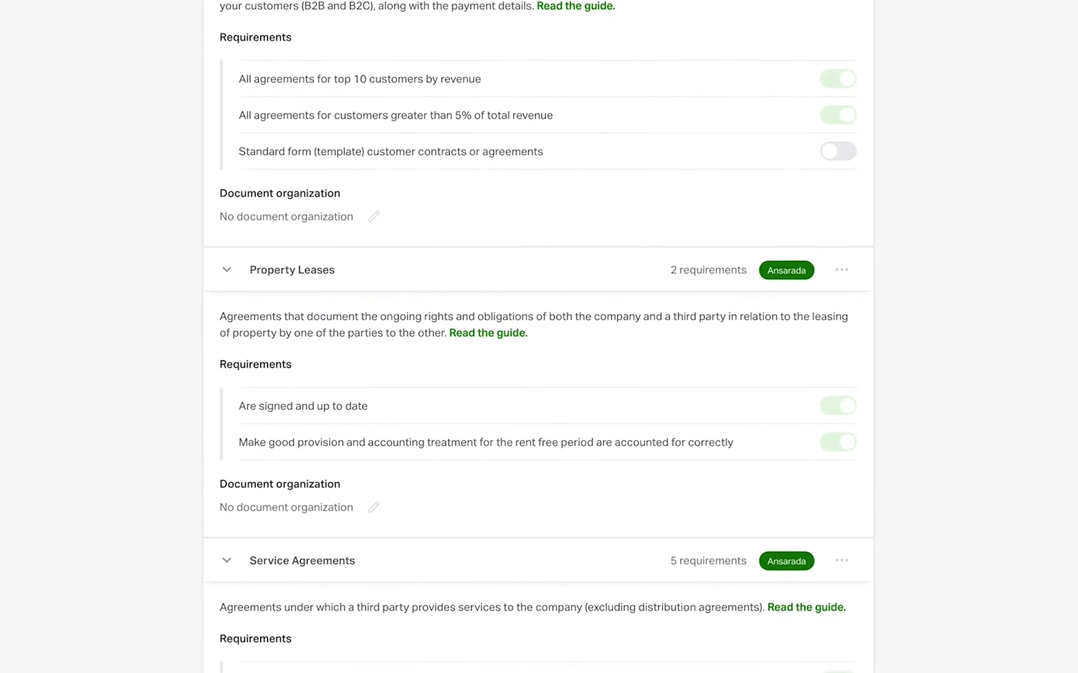
pyautogui.scroll(-3, 539, 336)
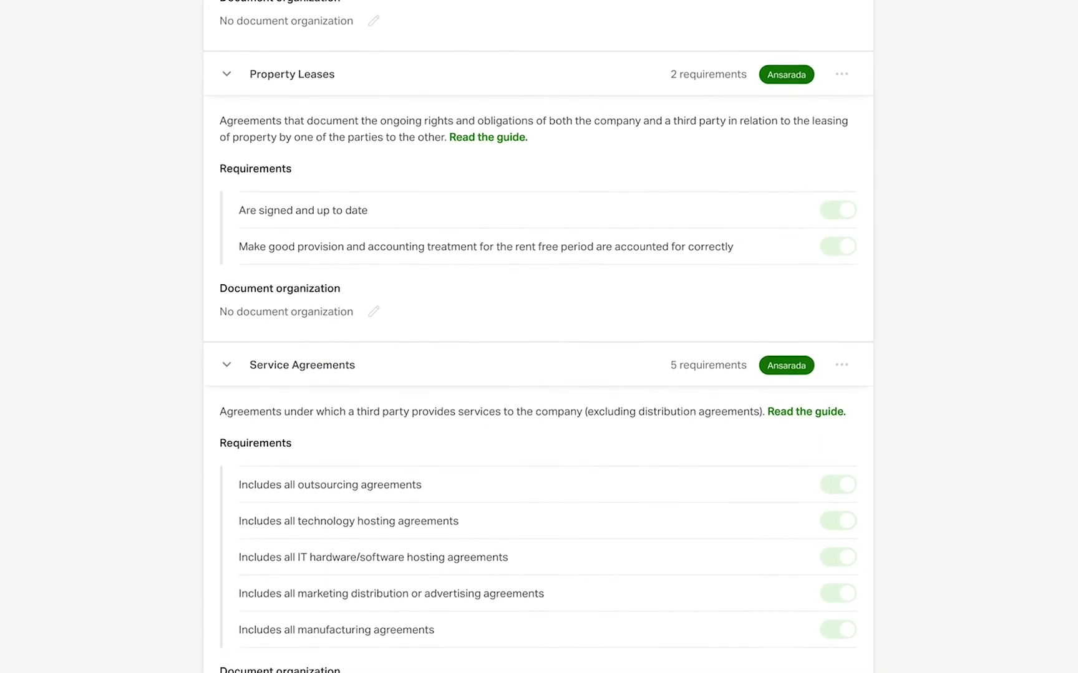
pyautogui.scroll(-3, 538, 337)
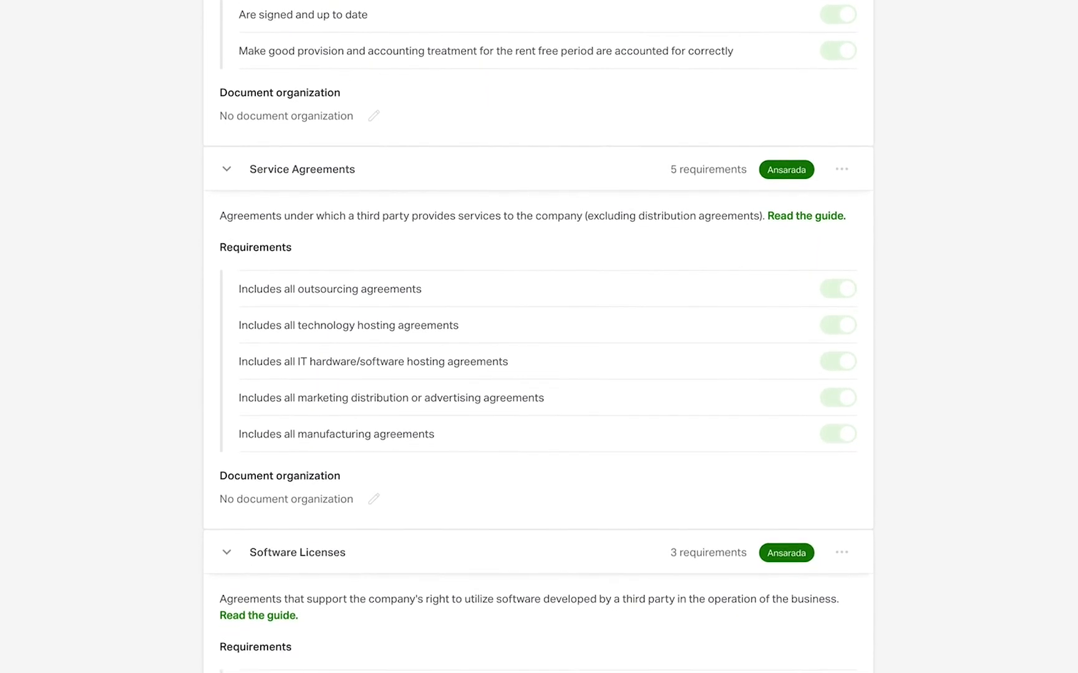
pyautogui.scroll(-3, 539, 337)
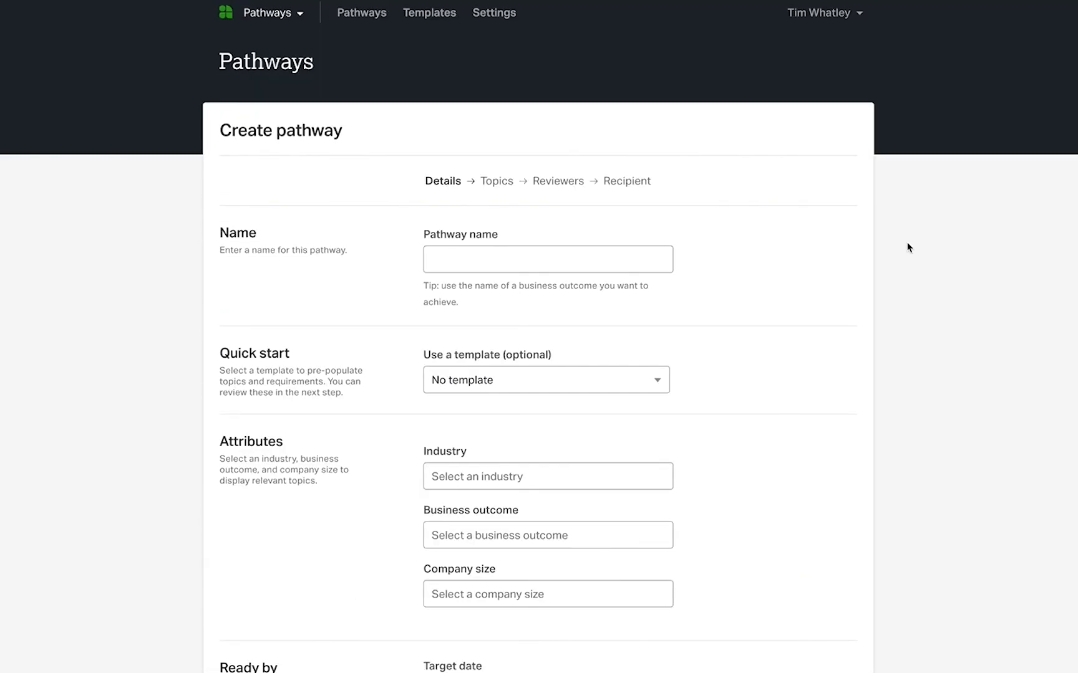
# Base the new pathway on the Pathway to M&A template
pyautogui.click(654, 374)
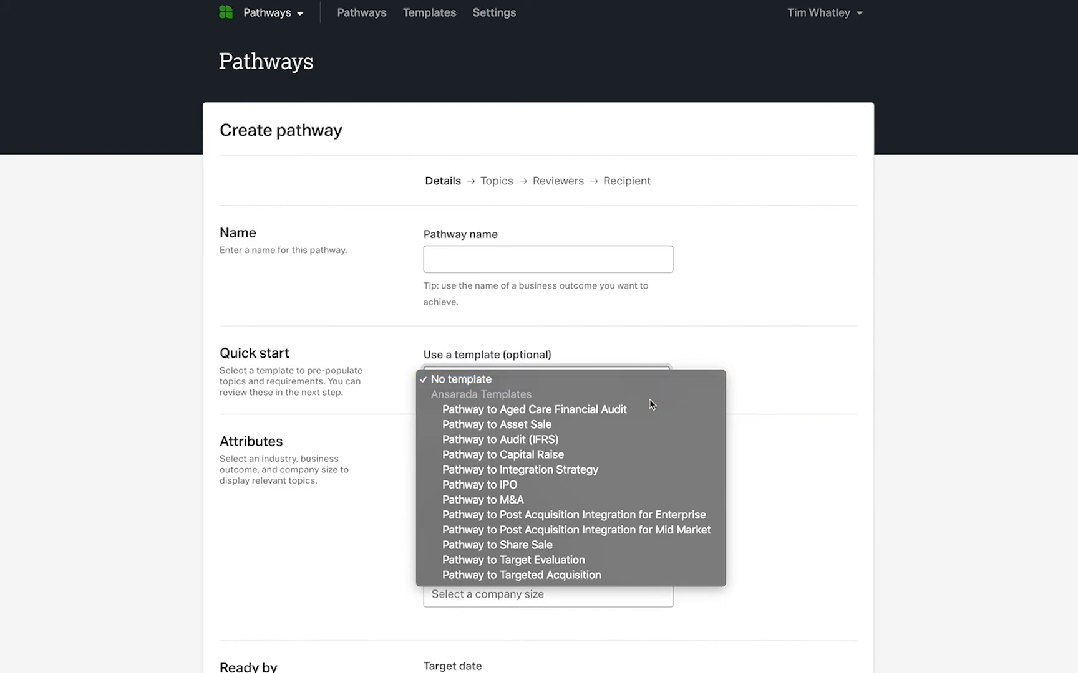
pyautogui.click(645, 499)
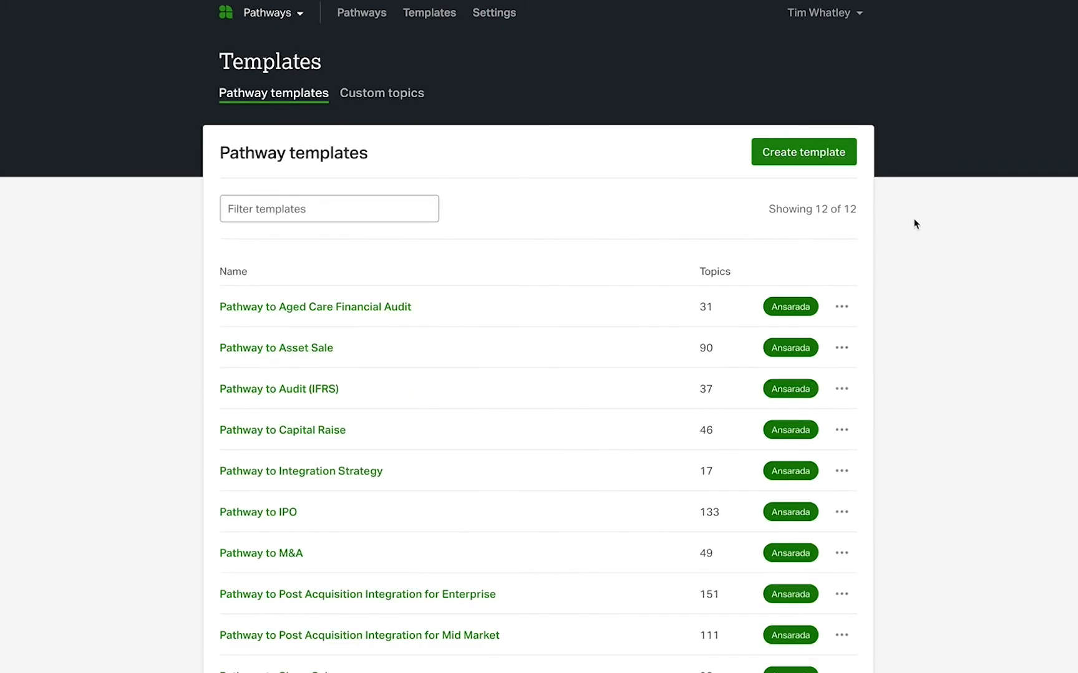
# Duplicate the Pathway to M&A template from the list of pathway templates
pyautogui.scroll(-3, 914, 221)
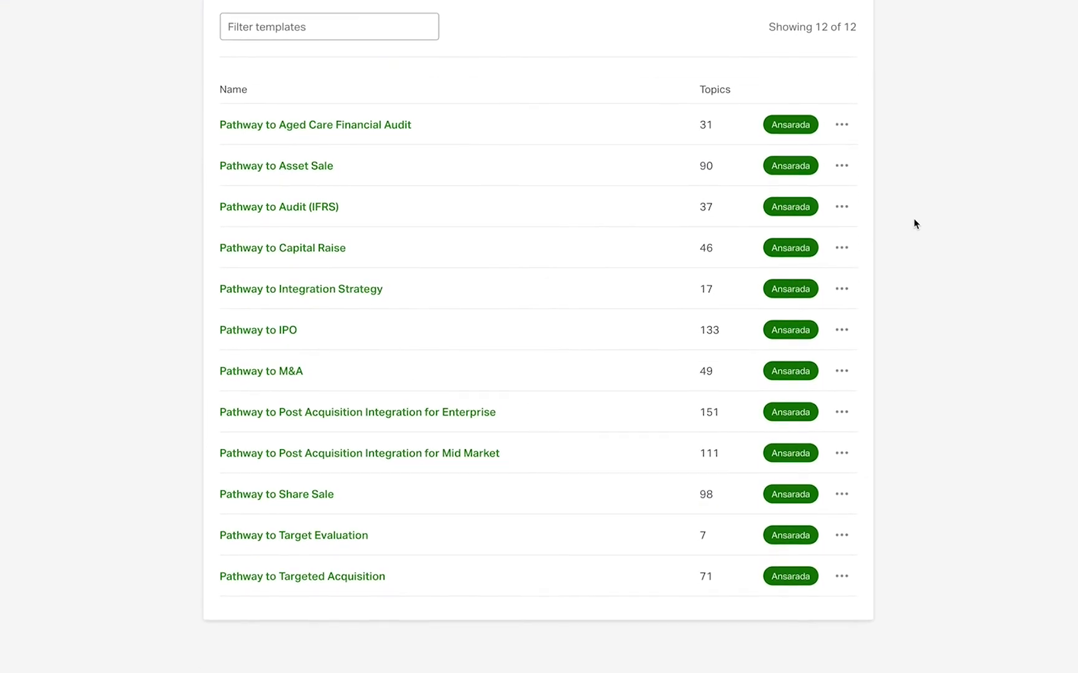
pyautogui.click(839, 367)
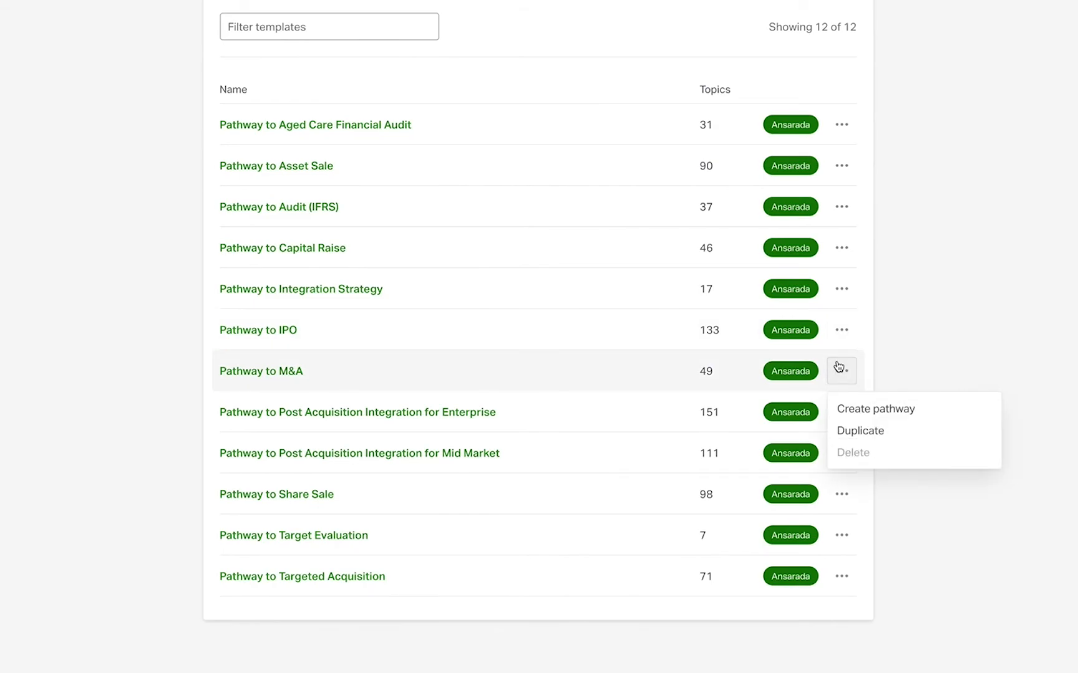
pyautogui.click(874, 431)
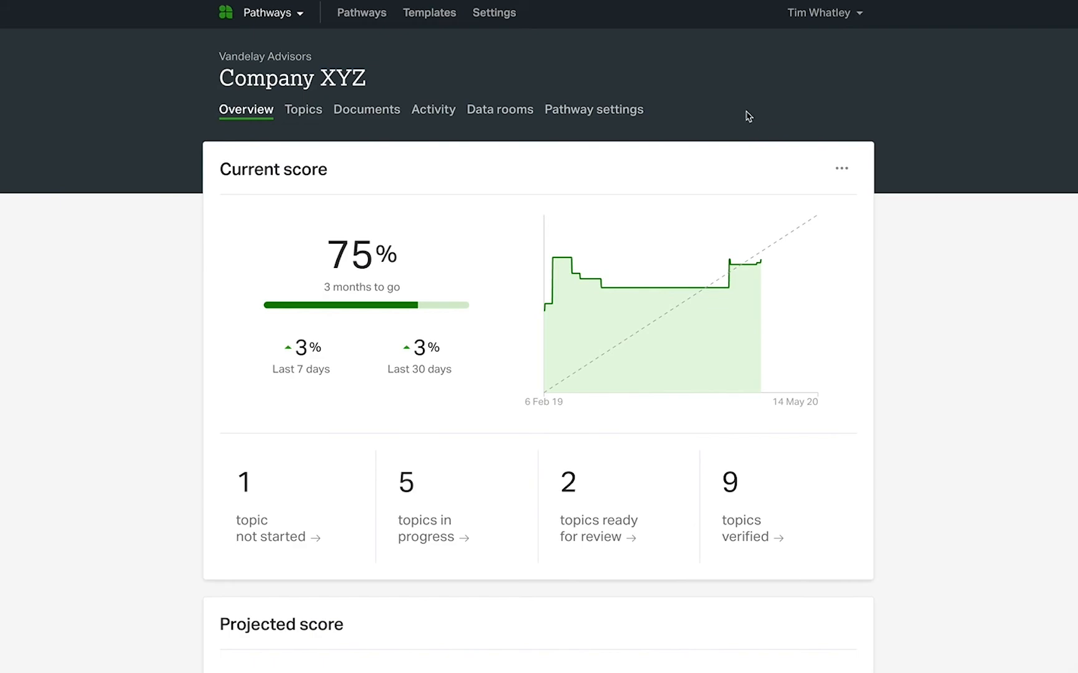
# Open the pathway settings of Company XYZ and use the additional options for the pathway itself
pyautogui.click(617, 110)
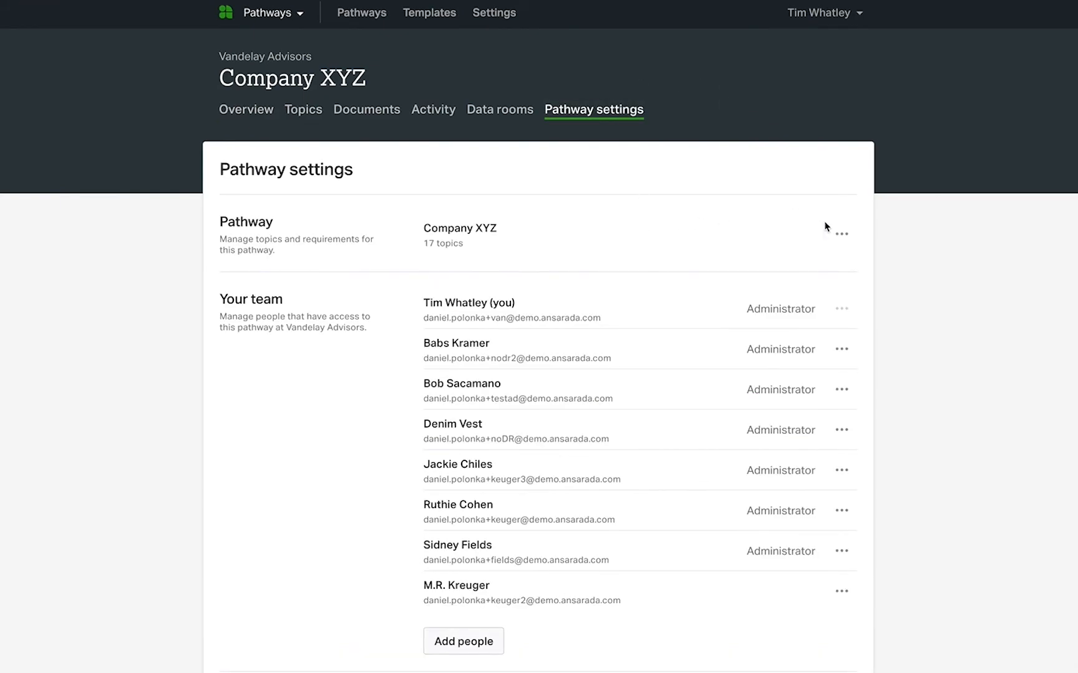
pyautogui.click(842, 234)
pyautogui.click(848, 294)
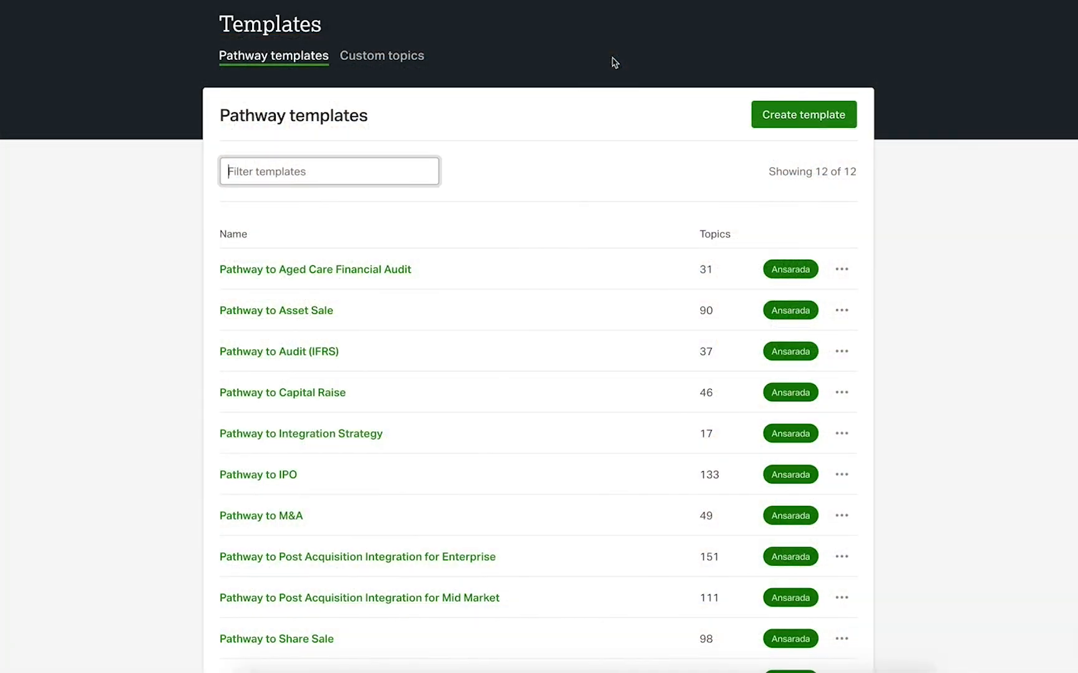
# Start a new pathway template and name it Project Corvelay
pyautogui.click(784, 119)
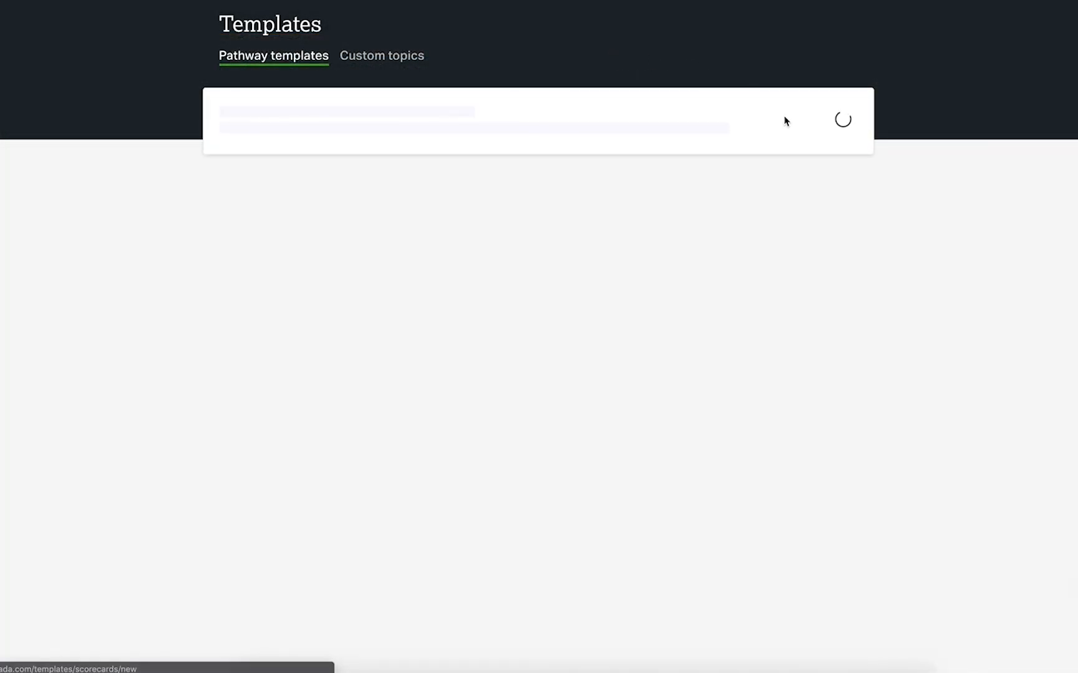
pyautogui.click(495, 200)
pyautogui.write('Project Corvelay')
# Create the template with industry Consumer Services, business outcome Merger/Acquisition/Divestment and company size $200m to $1b
pyautogui.click(389, 267)
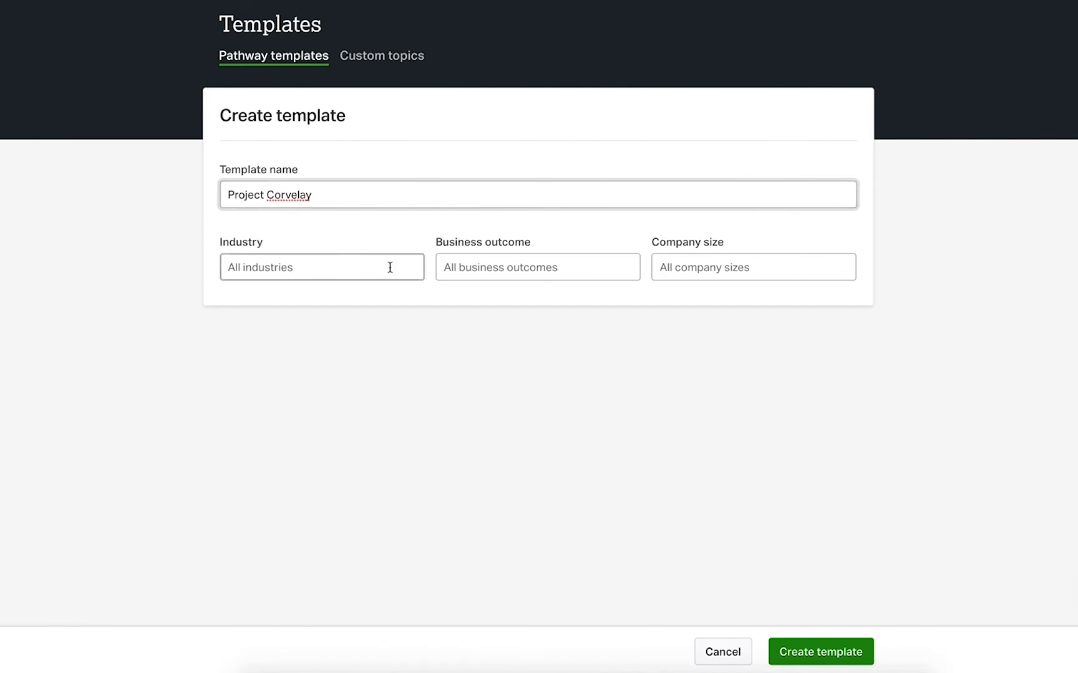
pyautogui.click(376, 413)
pyautogui.click(529, 266)
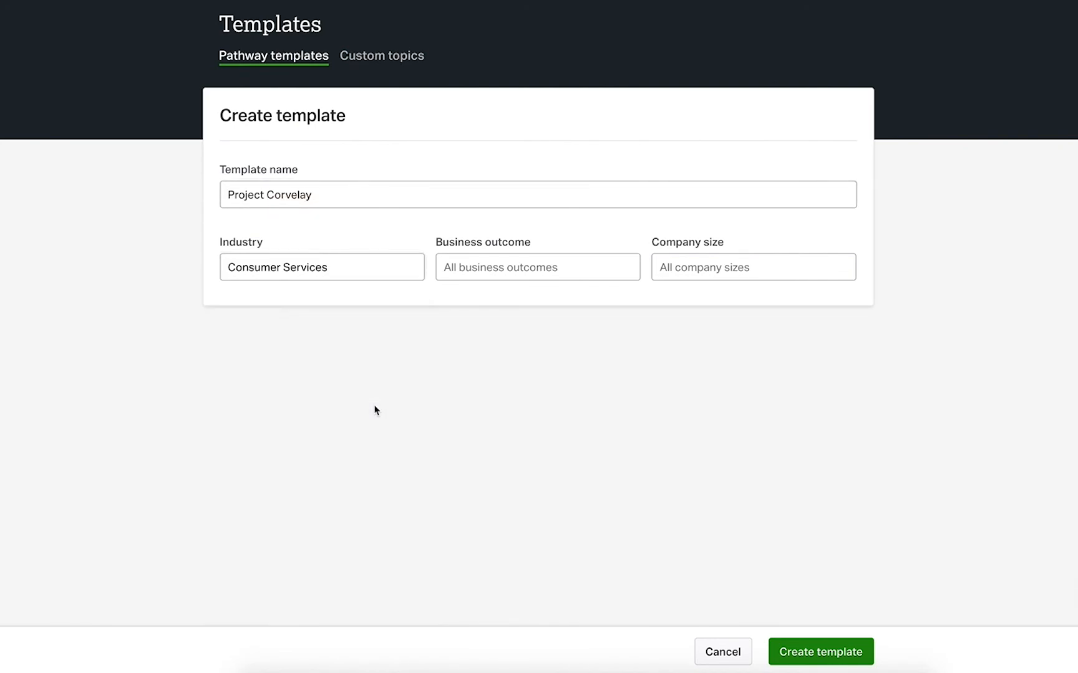
pyautogui.click(549, 413)
pyautogui.click(685, 267)
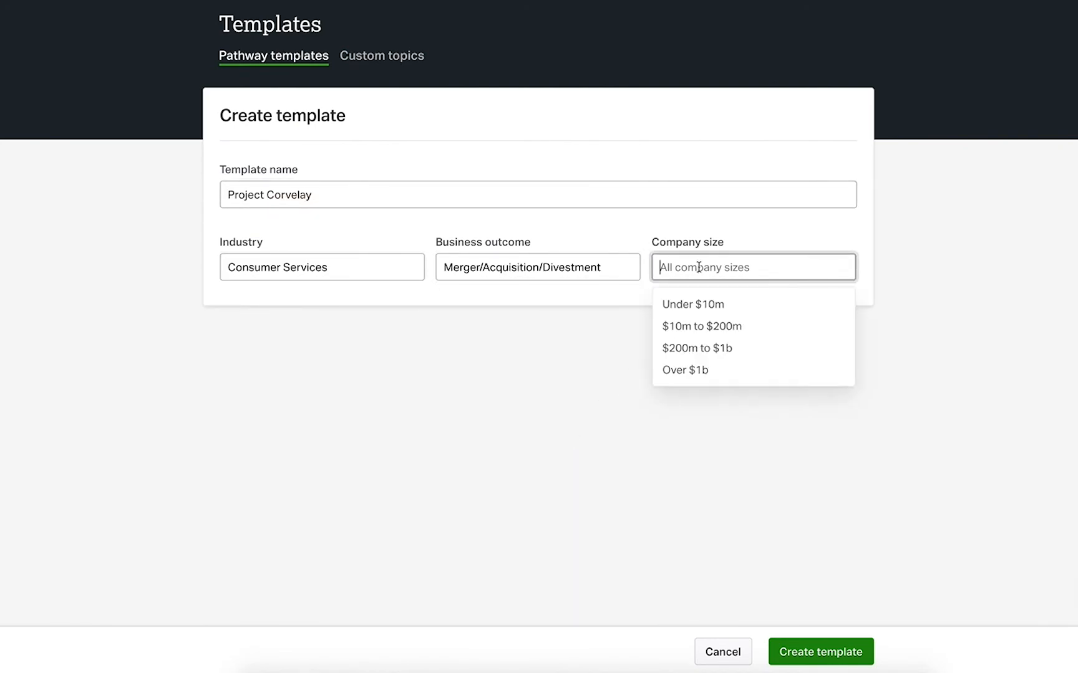
pyautogui.click(720, 349)
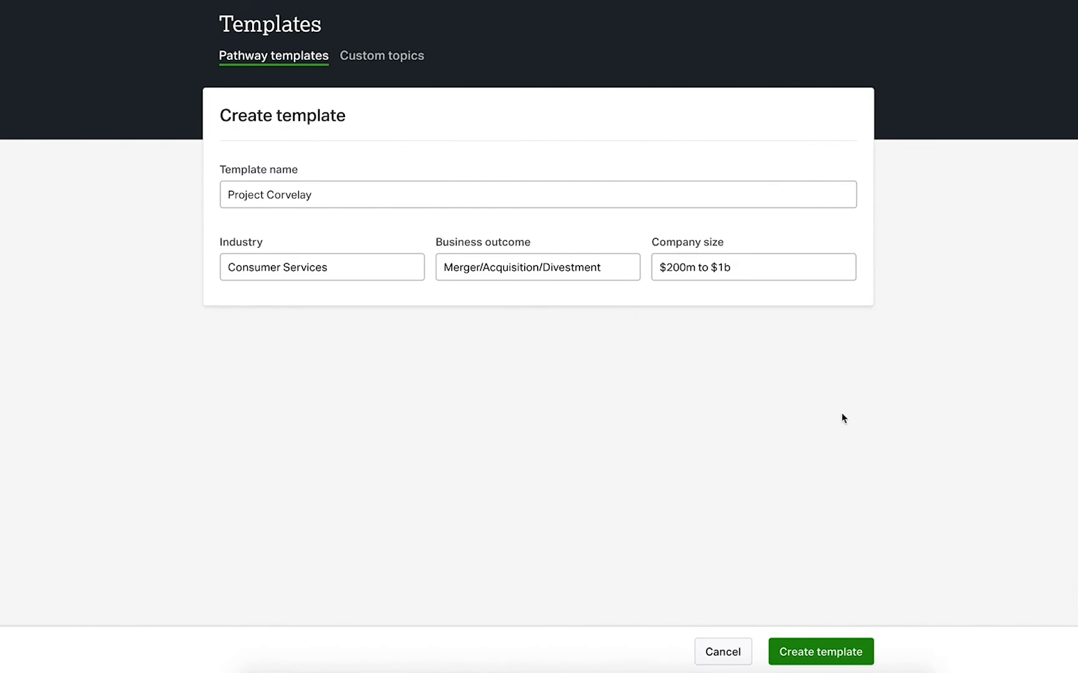
pyautogui.click(820, 663)
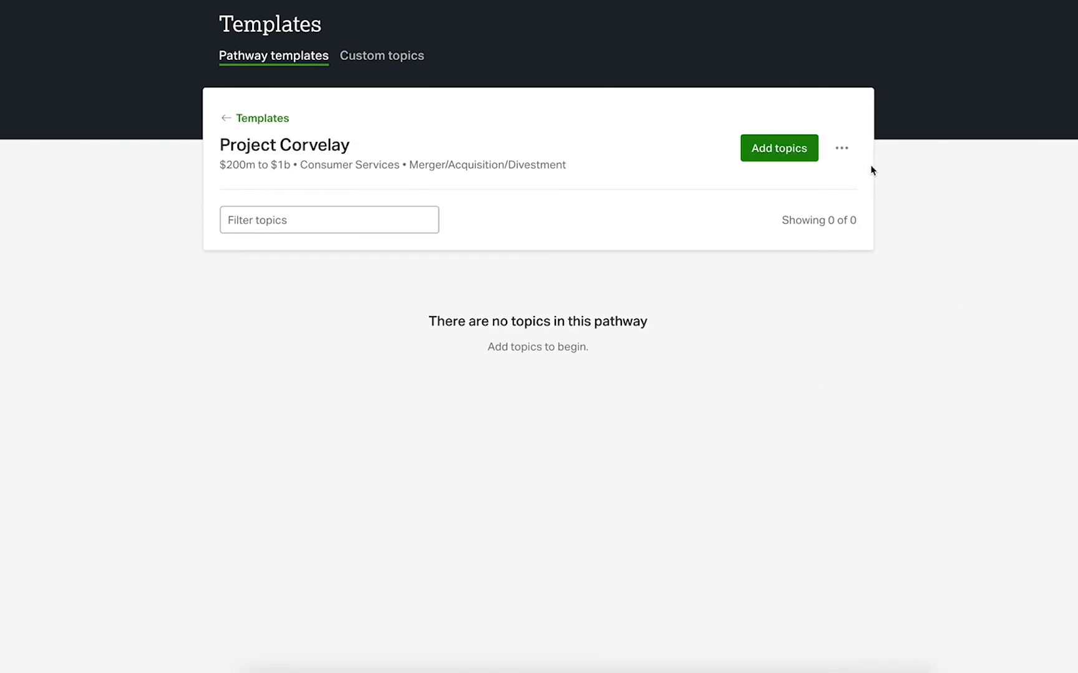
# Open the topic selection for the Project Corvelay template
pyautogui.click(784, 163)
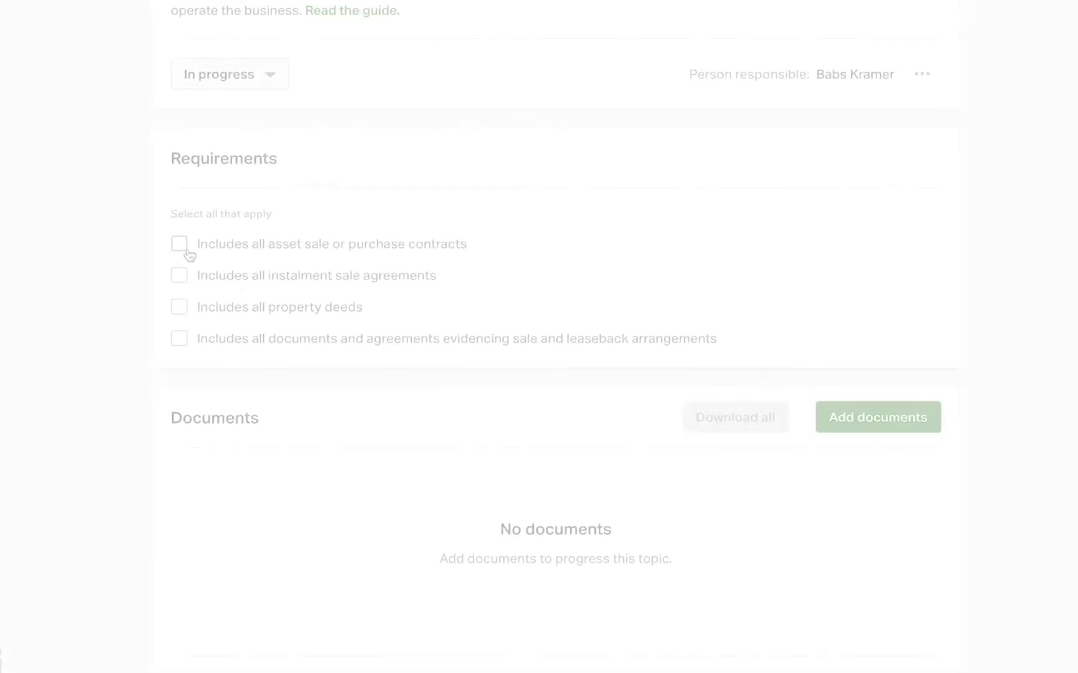
# Mark all the listed requirements of the topic as met, from asset sale or purchase contracts to sale and leaseback arrangements
pyautogui.click(182, 250)
pyautogui.click(179, 275)
pyautogui.click(179, 307)
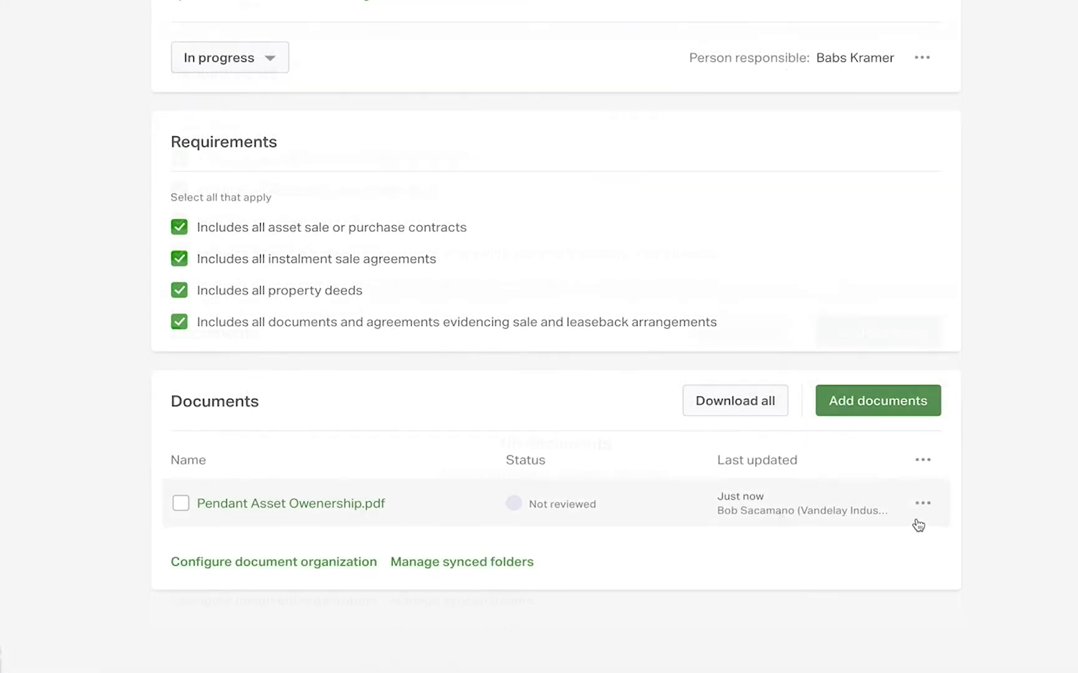
# Mark the document Pendant Asset Owenership.pdf as Verified and open the topic's progress status choices
pyautogui.click(922, 504)
pyautogui.click(934, 544)
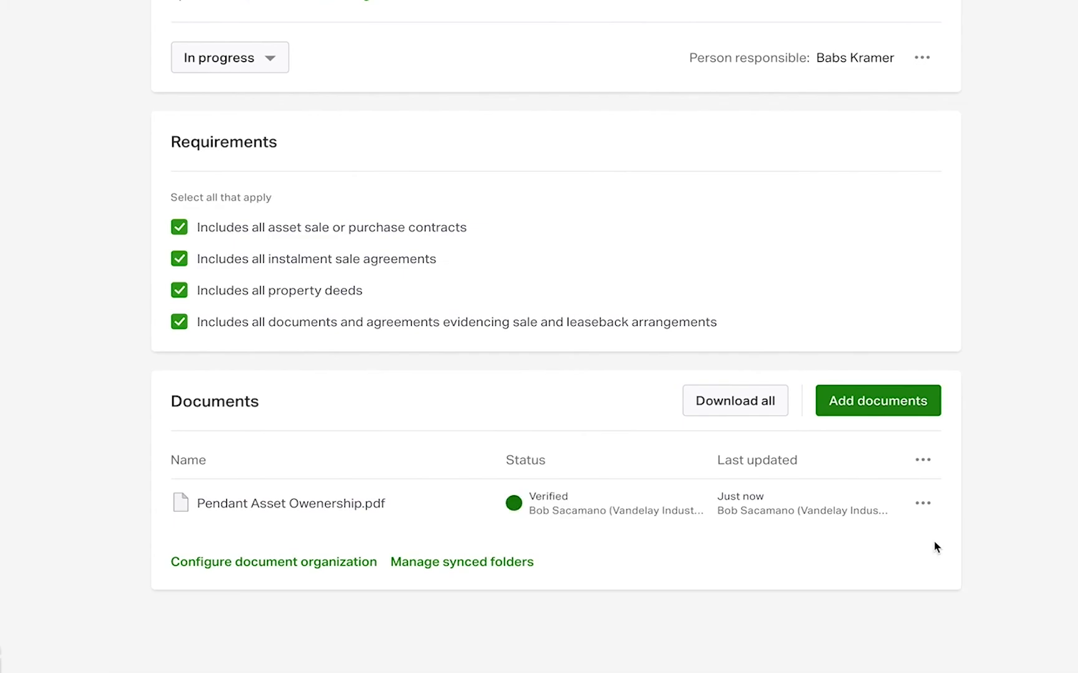
pyautogui.click(273, 63)
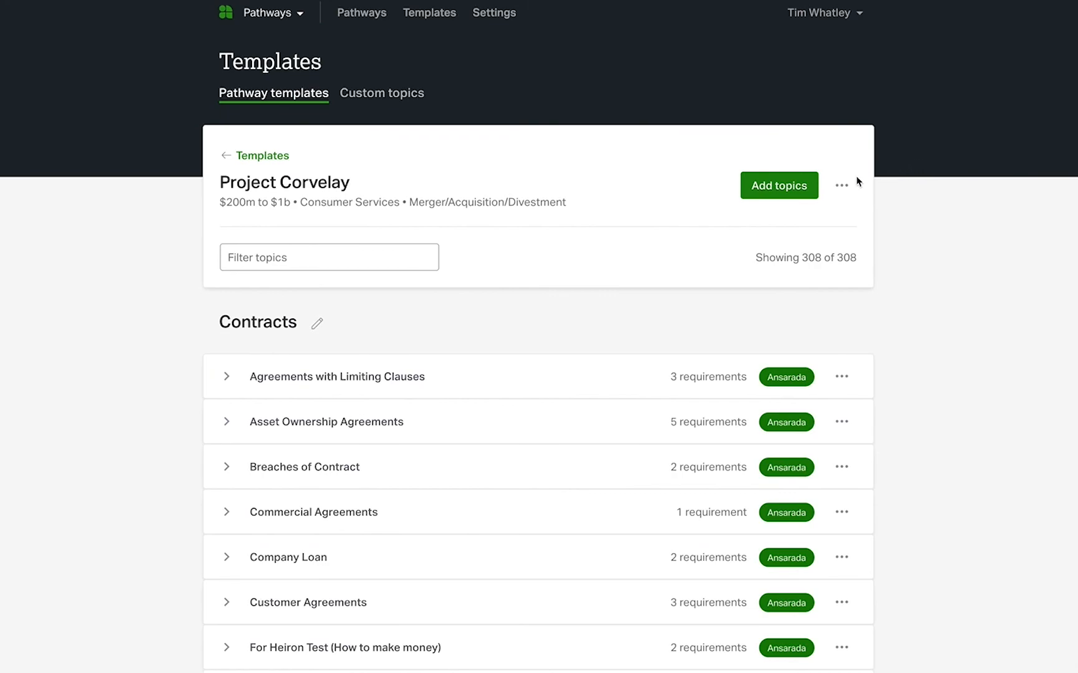
# Expand all topics of the Project Corvelay template to show their descriptions and requirements
pyautogui.click(845, 188)
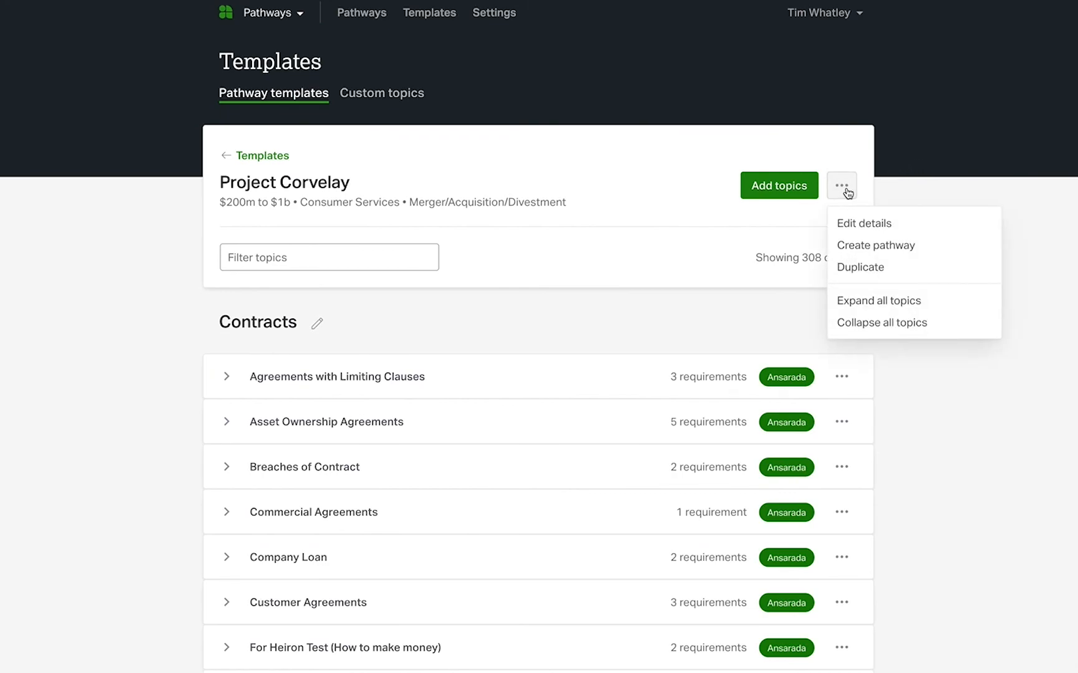
pyautogui.click(883, 312)
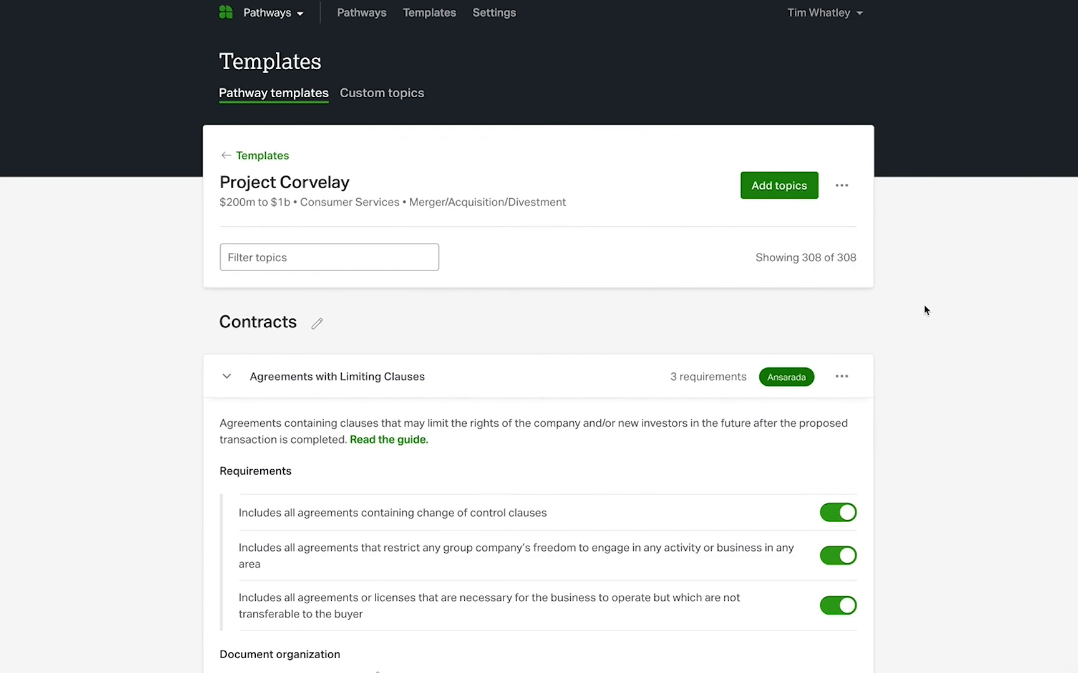
pyautogui.scroll(-5, 926, 310)
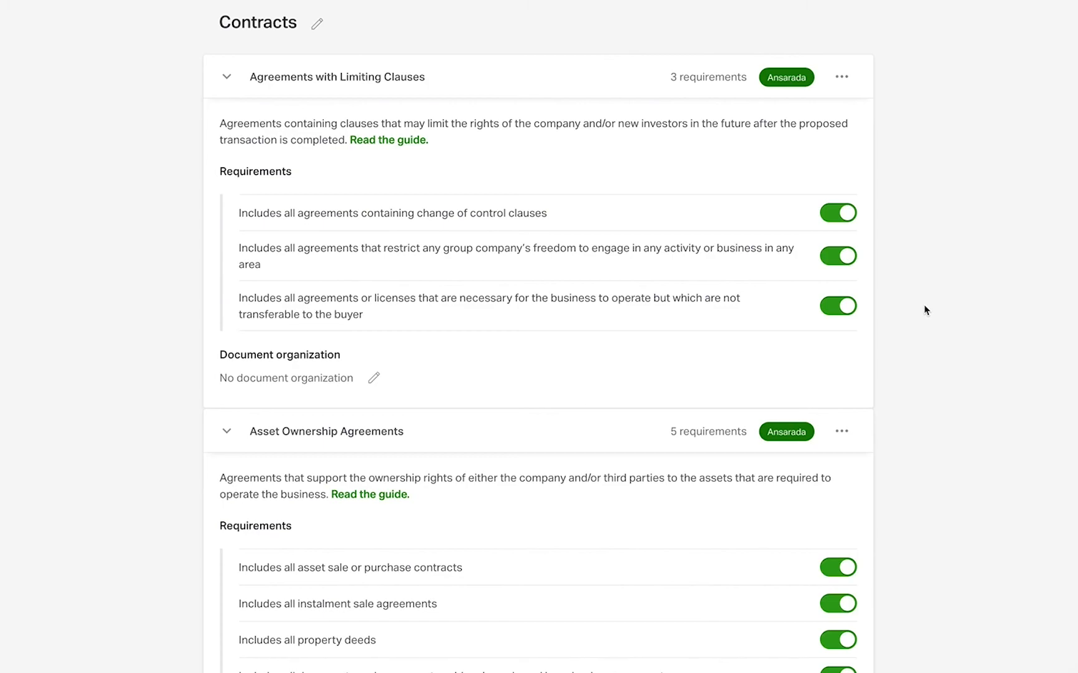
# Read the topic guide of Agreements with Limiting Clauses, including its importance, benefits and risks
pyautogui.click(409, 141)
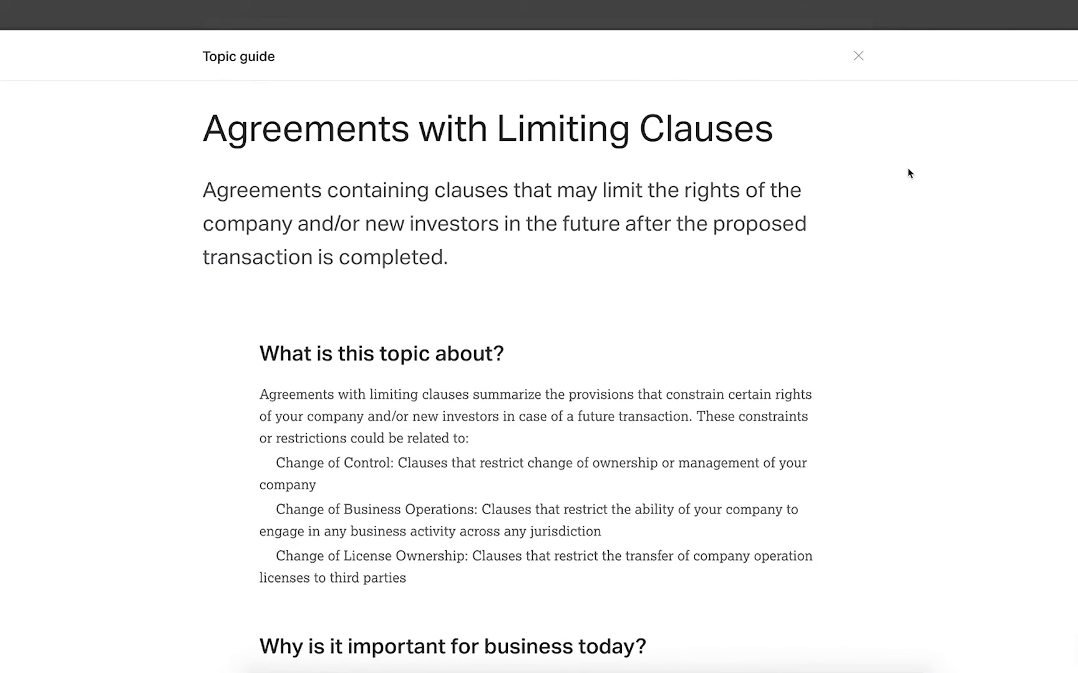
pyautogui.scroll(-4, 909, 174)
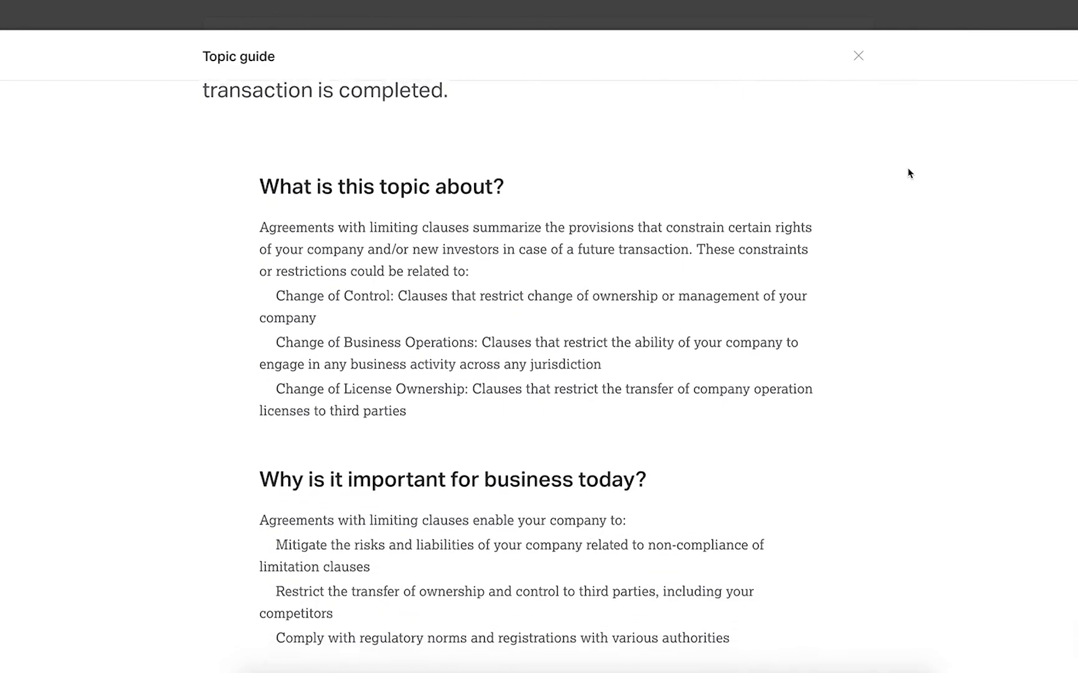
pyautogui.scroll(-3, 908, 173)
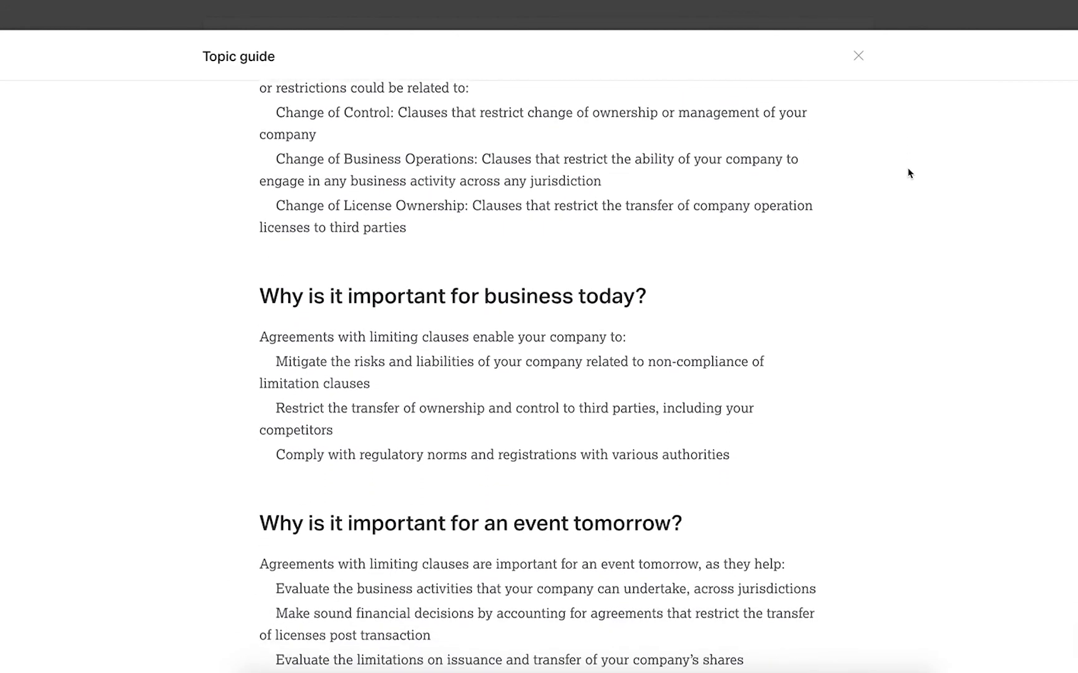
pyautogui.scroll(-4, 909, 174)
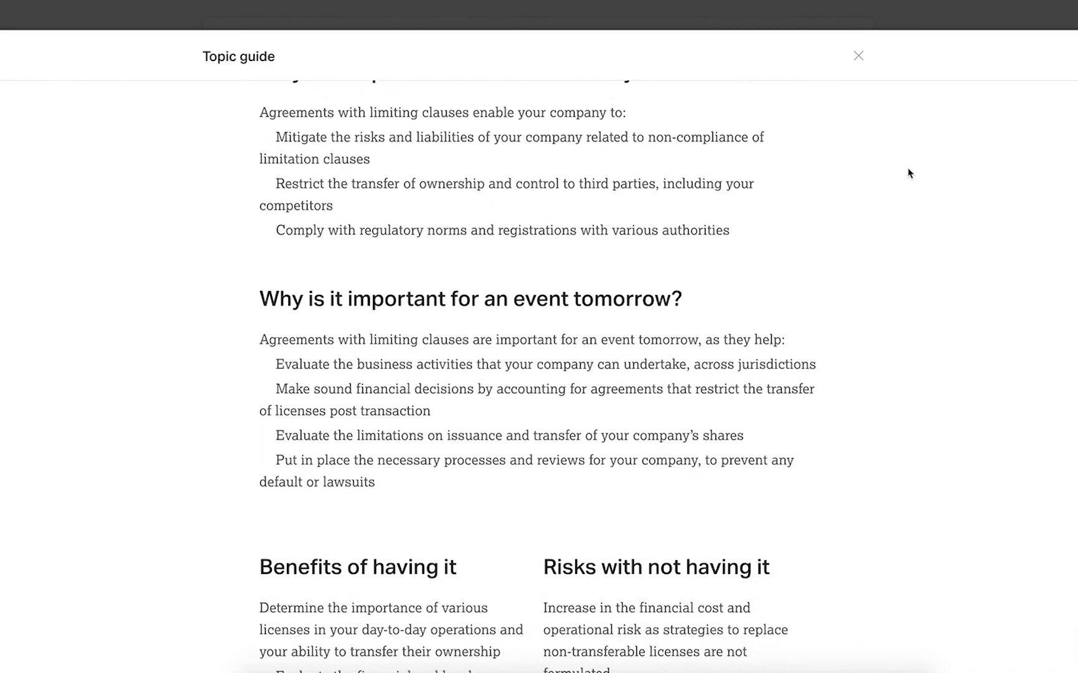
pyautogui.scroll(-4, 908, 174)
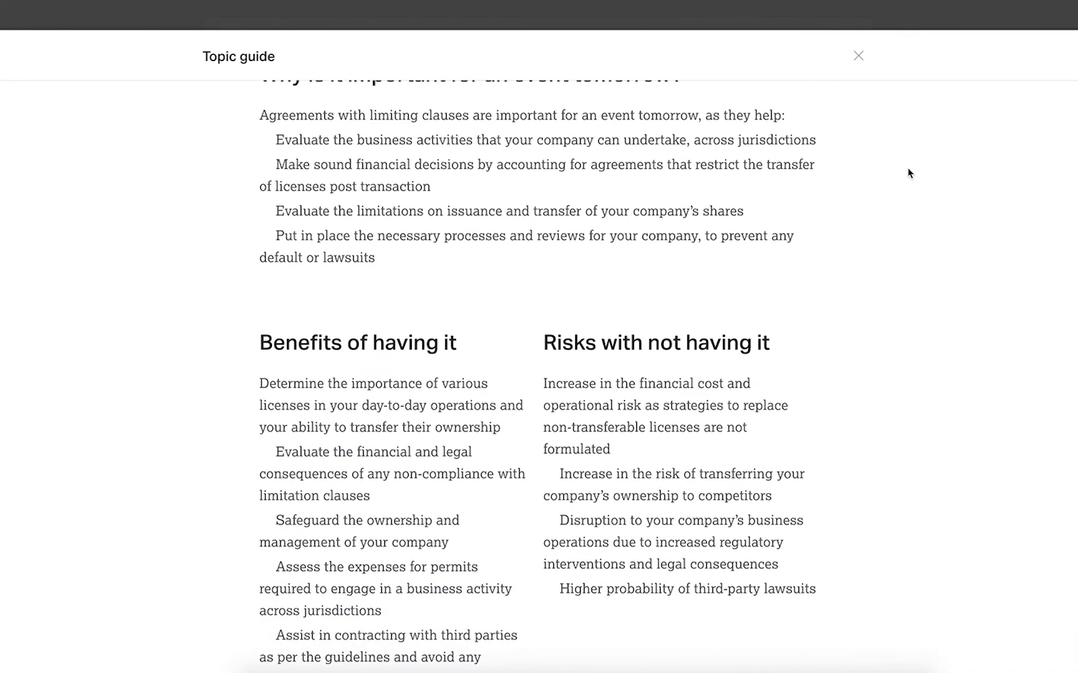
pyautogui.scroll(-1, 909, 173)
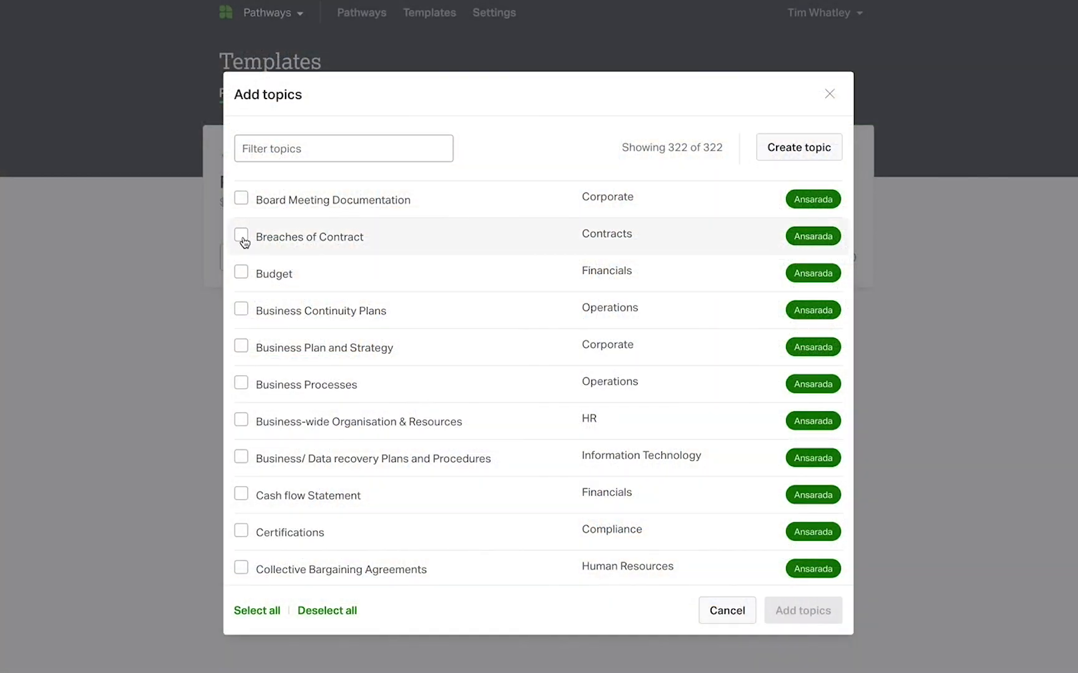
# Select topics Breaches of Contract, Business Processes and Business-wide Organisation & Resources, plus Budget, Cash flow Statement and Correspondence with Lenders using the filter finance
pyautogui.click(241, 239)
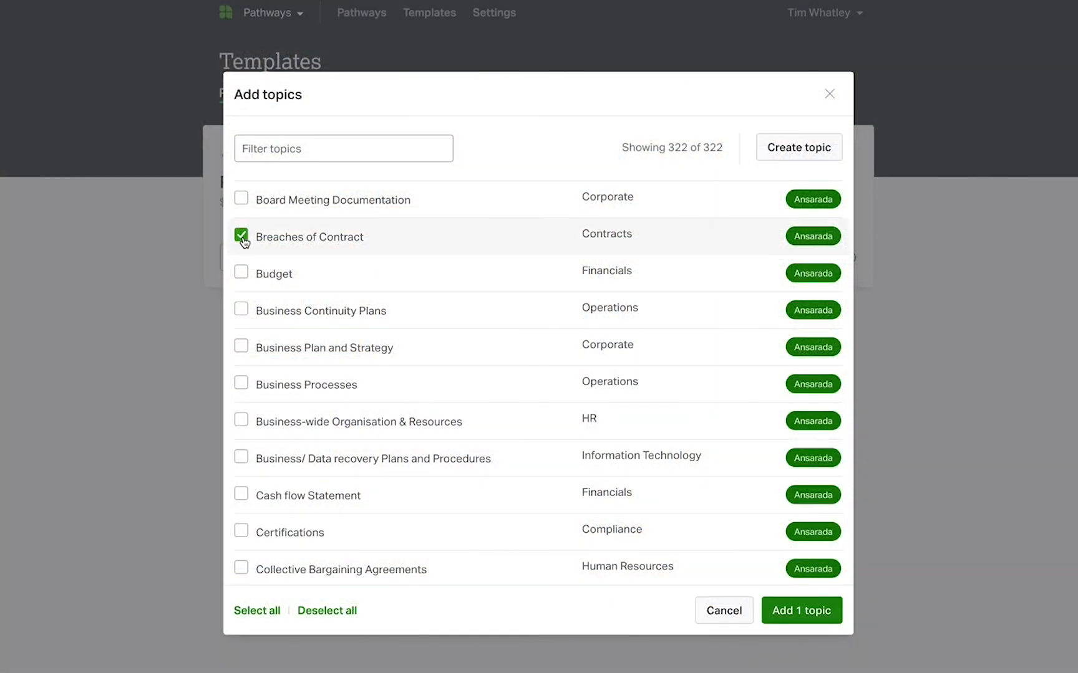
pyautogui.click(240, 383)
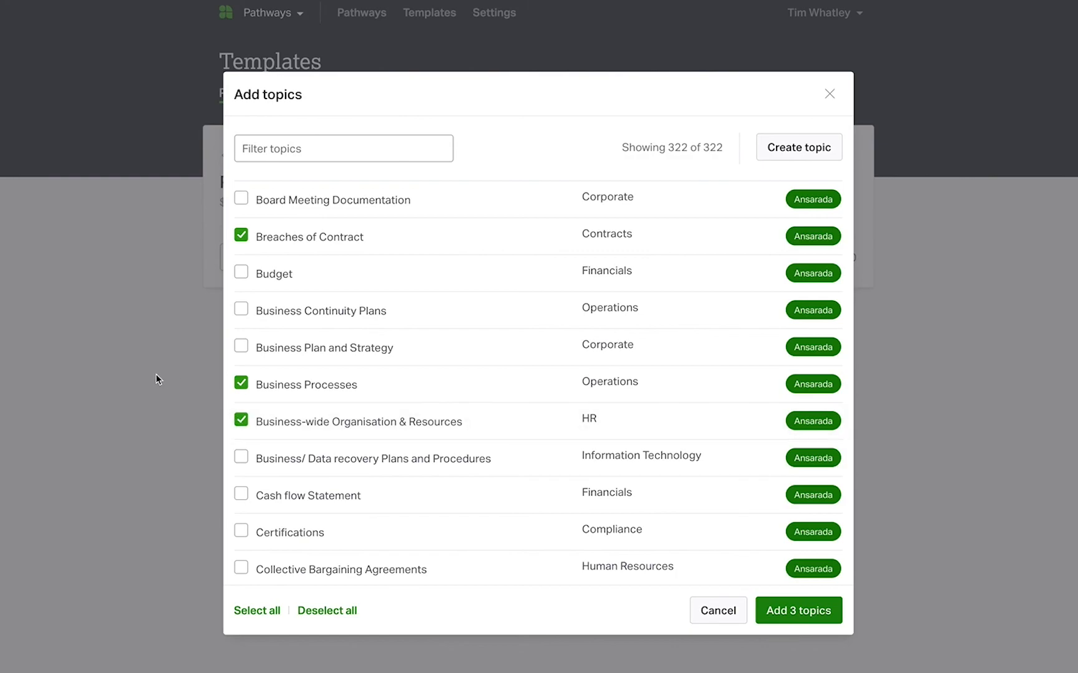
pyautogui.click(293, 149)
pyautogui.write('finance')
pyautogui.click(241, 235)
pyautogui.click(241, 272)
pyautogui.click(241, 419)
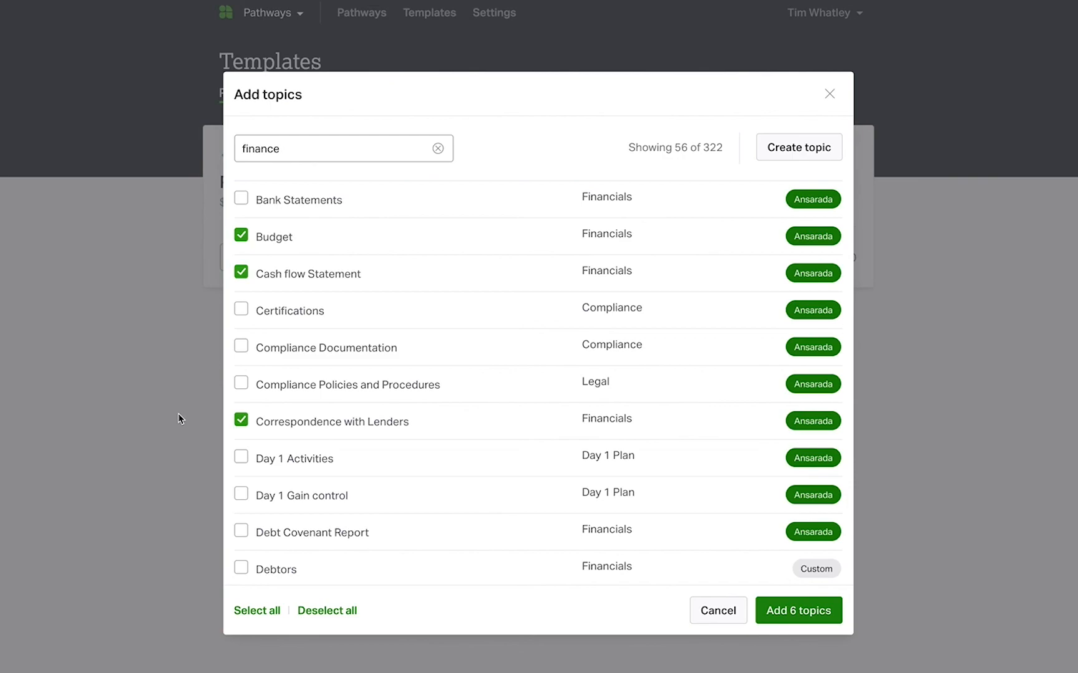
# Start a new custom topic and make it relevant to the business outcome Merger/Acquisition/Divestment
pyautogui.click(814, 148)
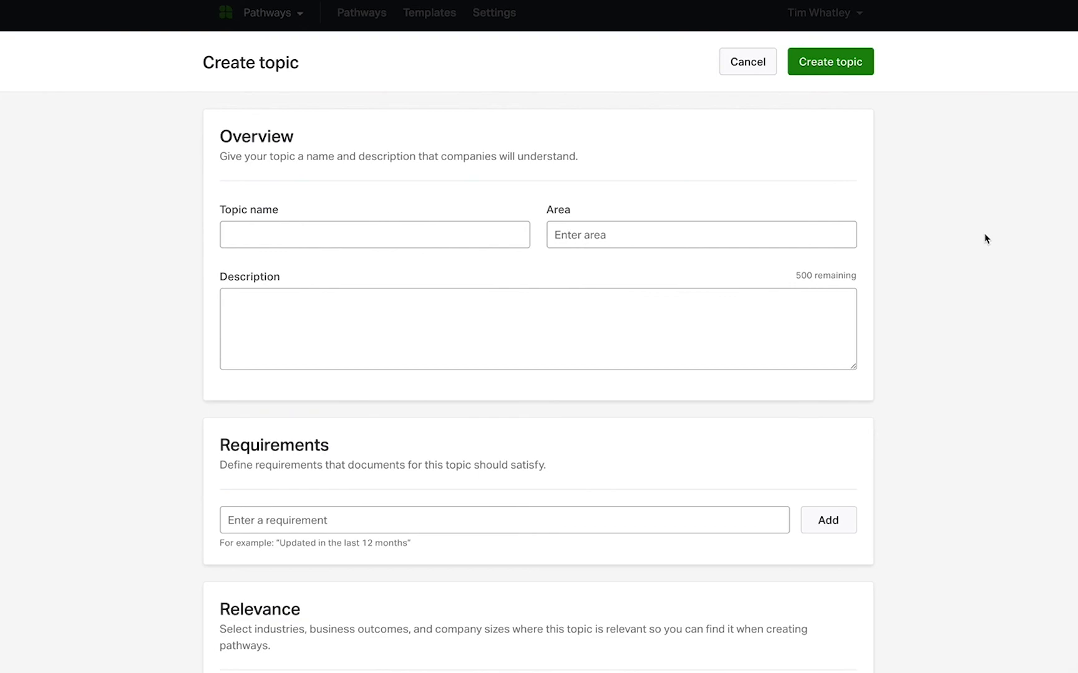
pyautogui.scroll(-3, 985, 239)
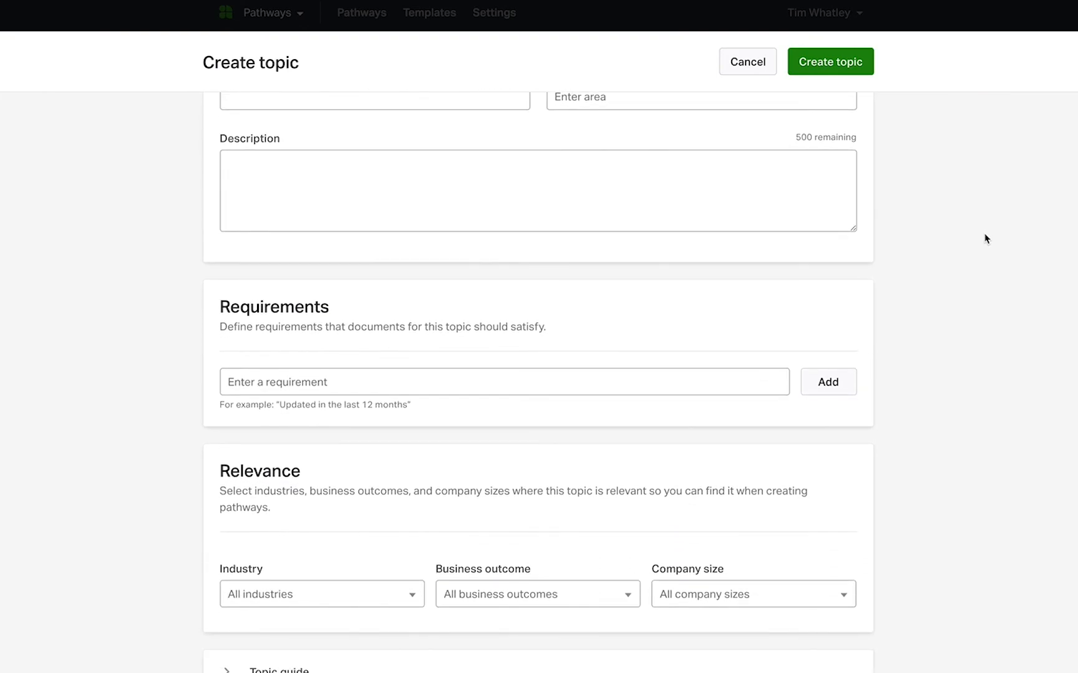
pyautogui.click(603, 592)
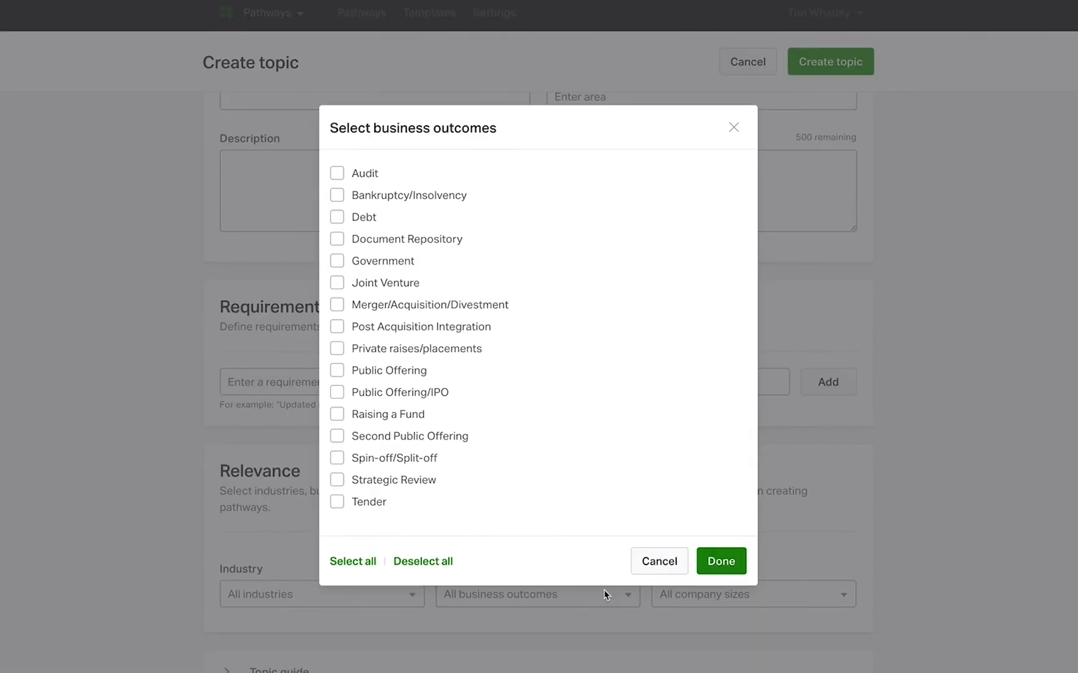
pyautogui.click(340, 305)
pyautogui.click(712, 560)
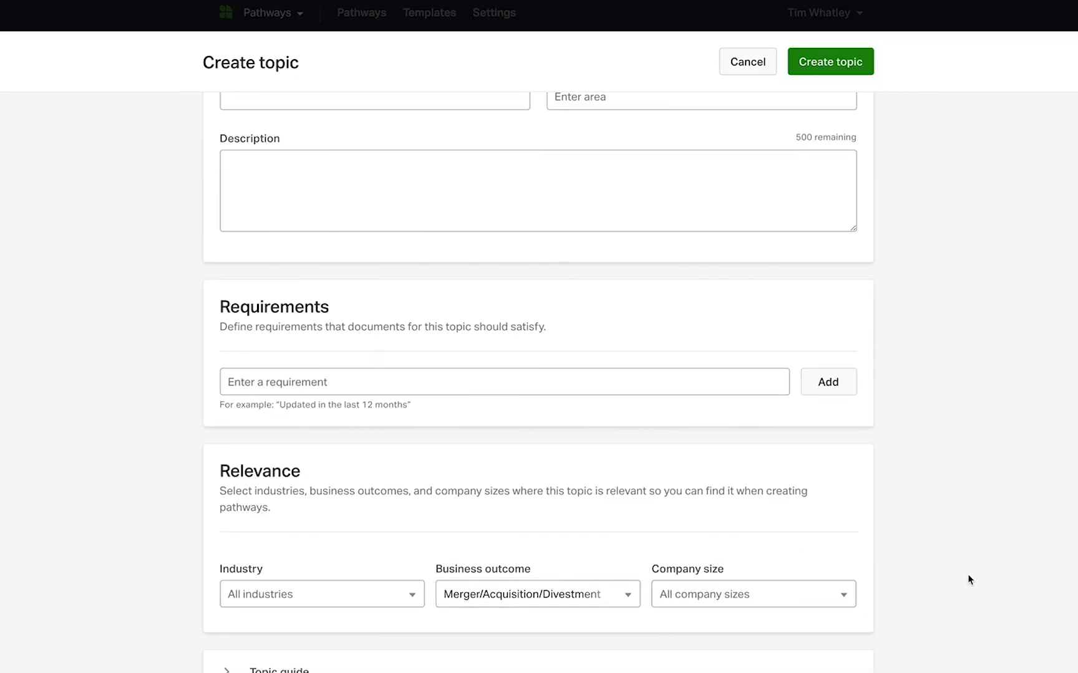
# Assign the new custom topic to the area EU Compliance
pyautogui.scroll(2, 969, 580)
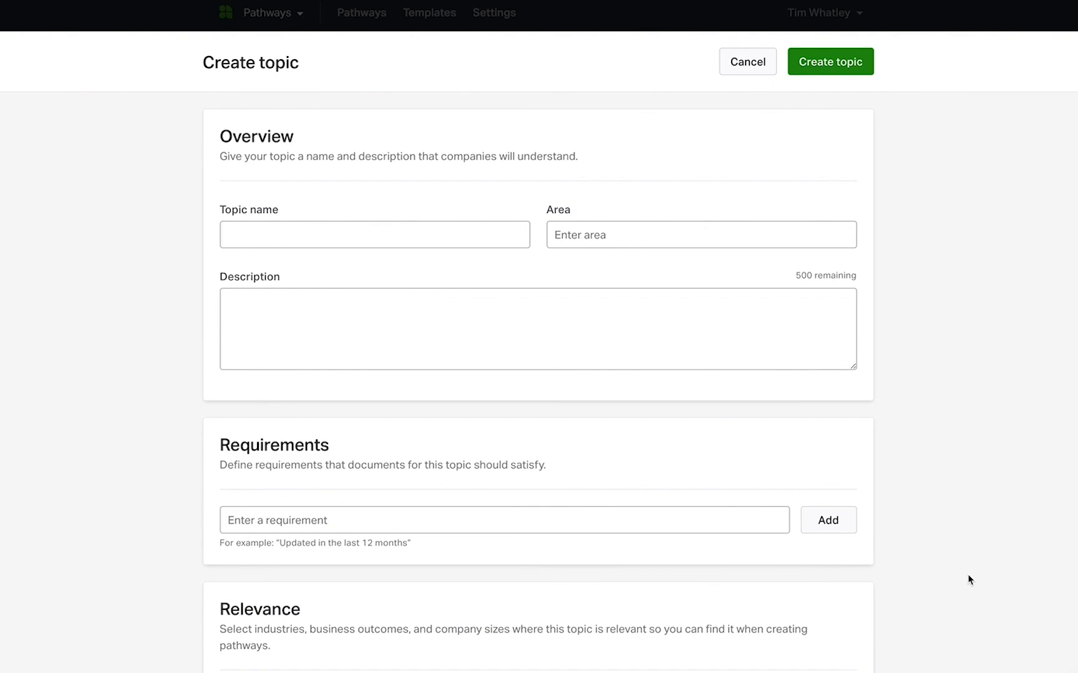
pyautogui.click(652, 232)
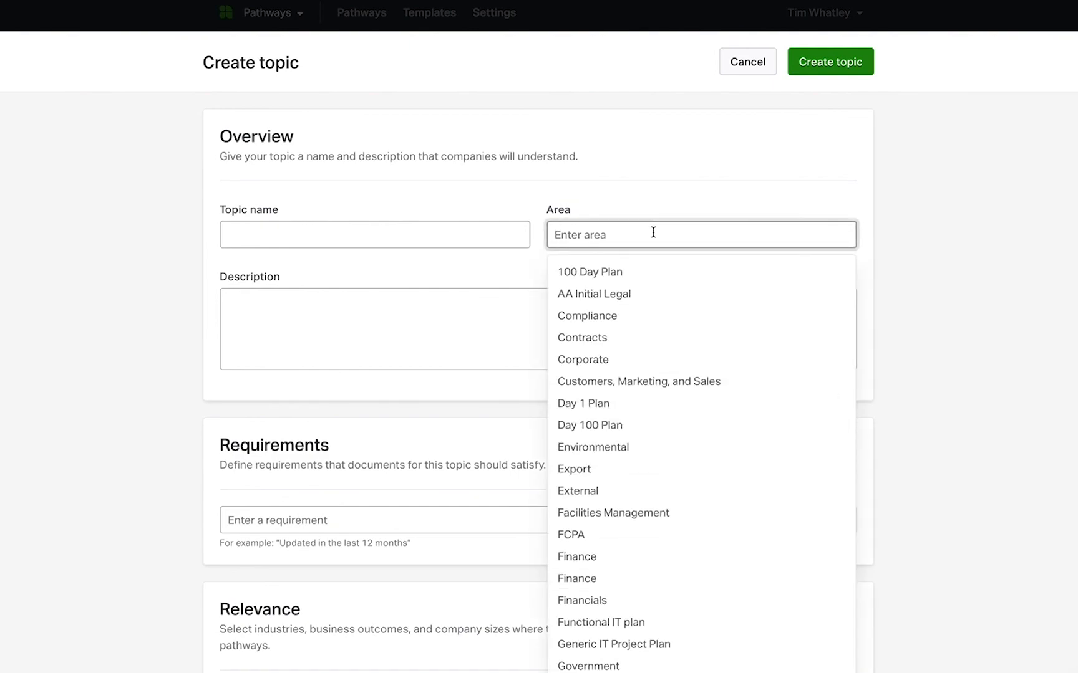
pyautogui.write('EU Compliance')
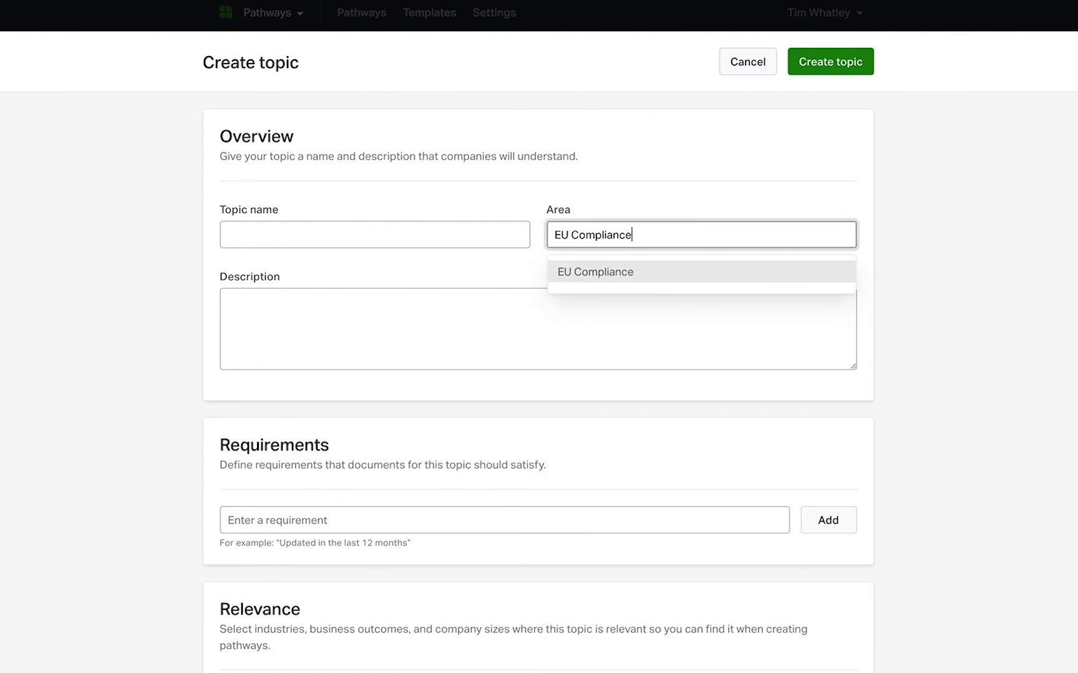
pyautogui.click(656, 274)
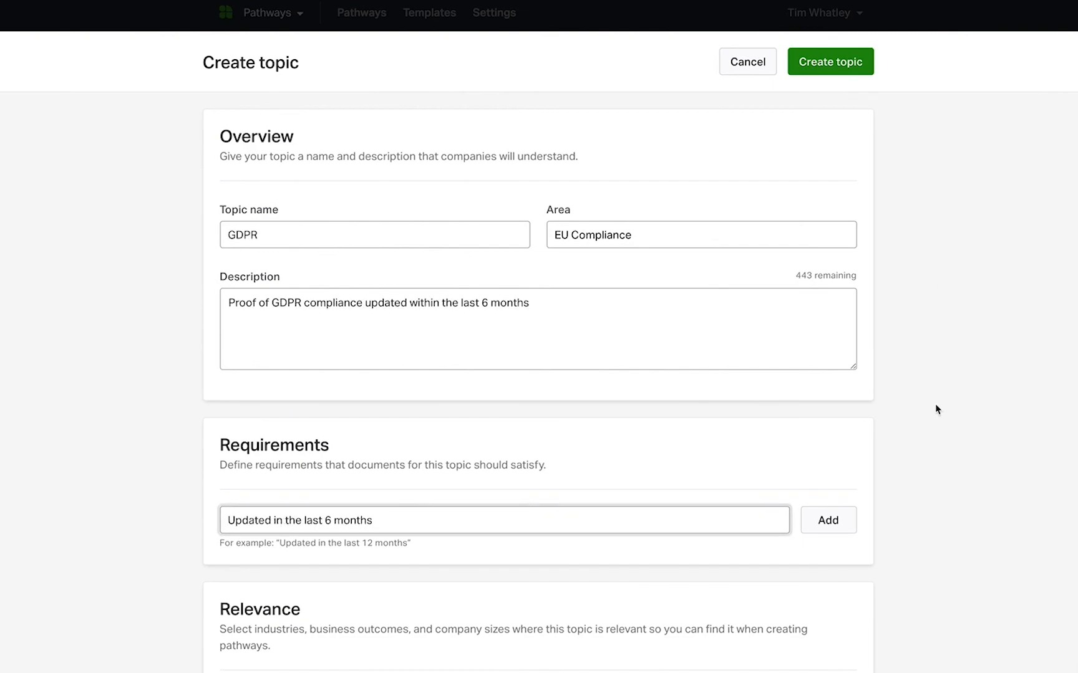
# Expand the topic guide section of the new GDPR topic and look through its question fields
pyautogui.scroll(-3, 935, 409)
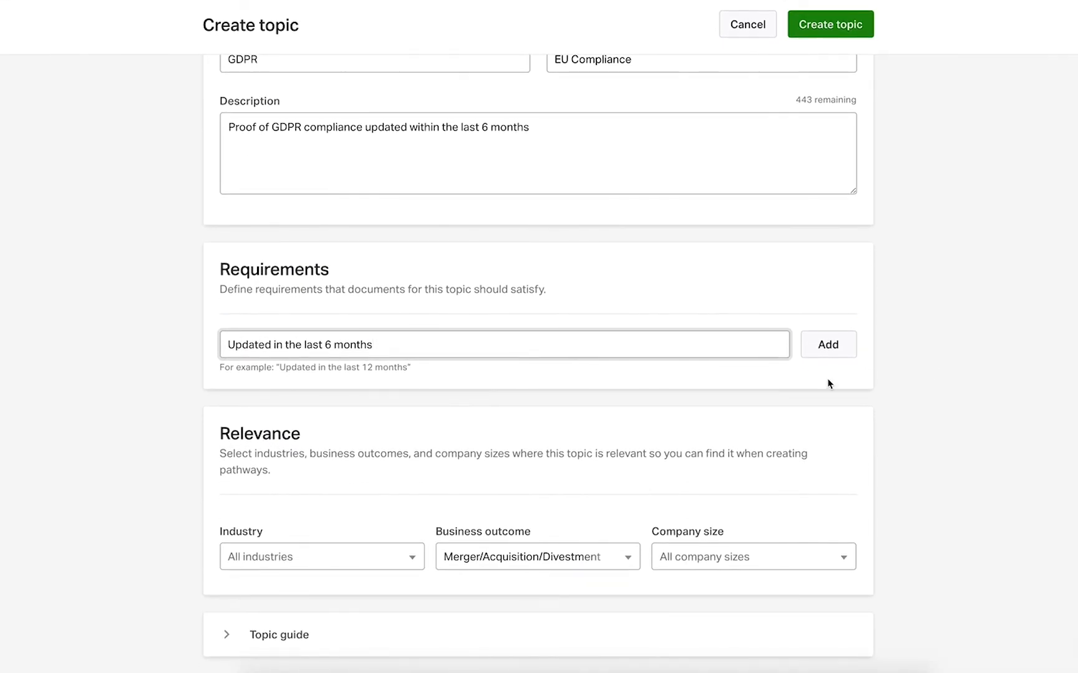
pyautogui.click(240, 635)
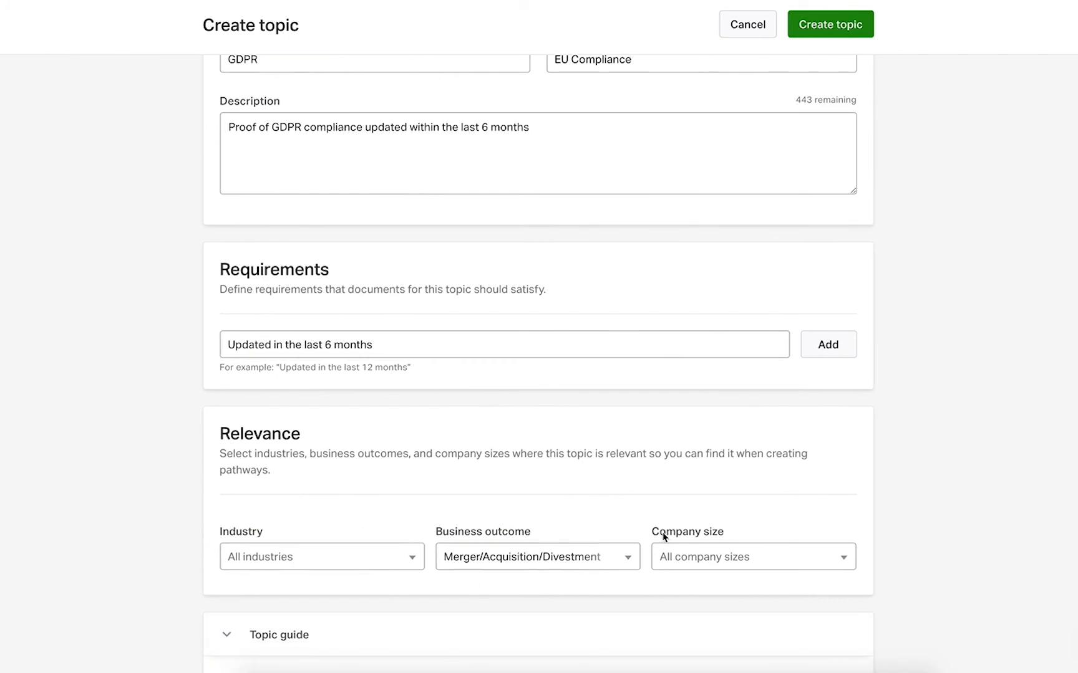
pyautogui.scroll(-7, 1010, 540)
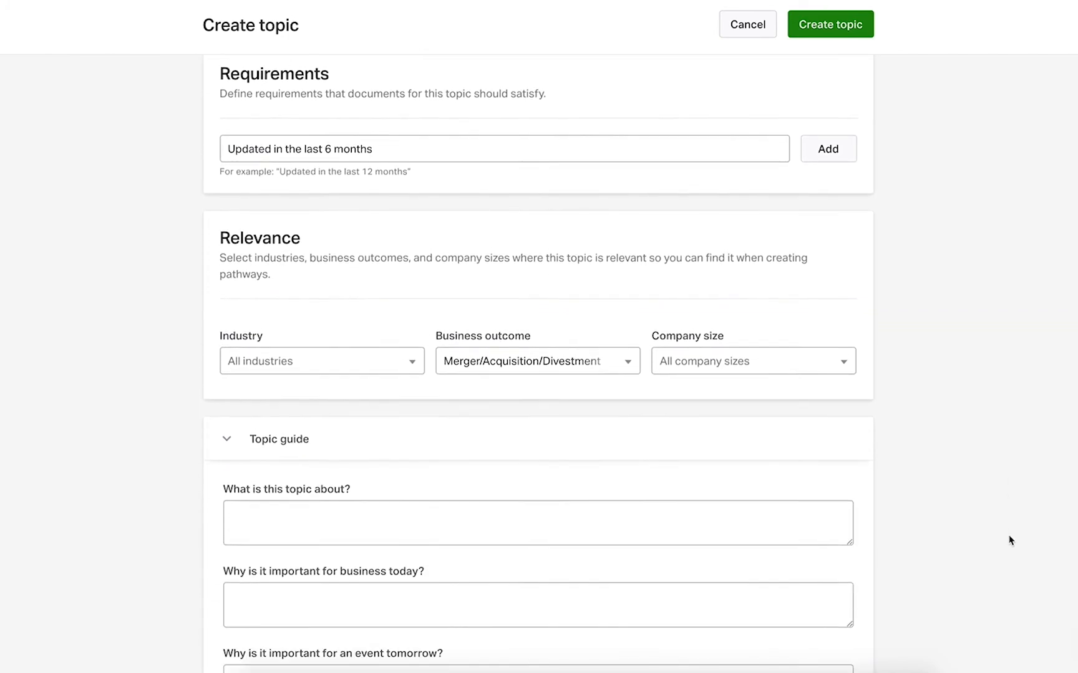
pyautogui.scroll(-1, 1010, 540)
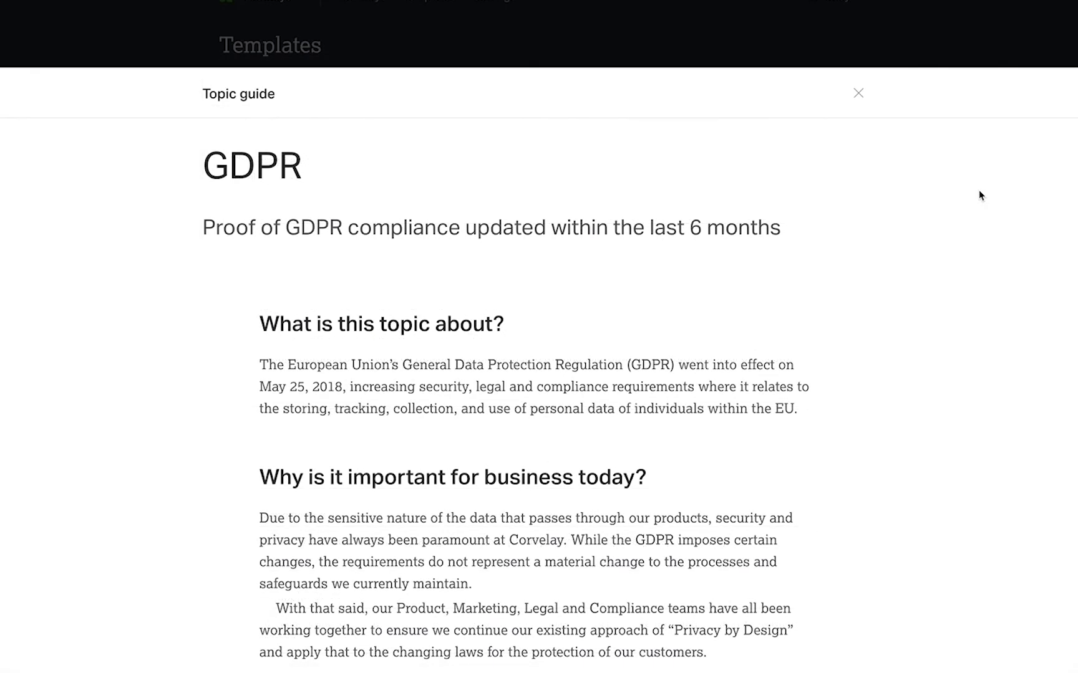
# Read through the GDPR topic guide down to its benefits and risks, and close it
pyautogui.scroll(-3, 979, 196)
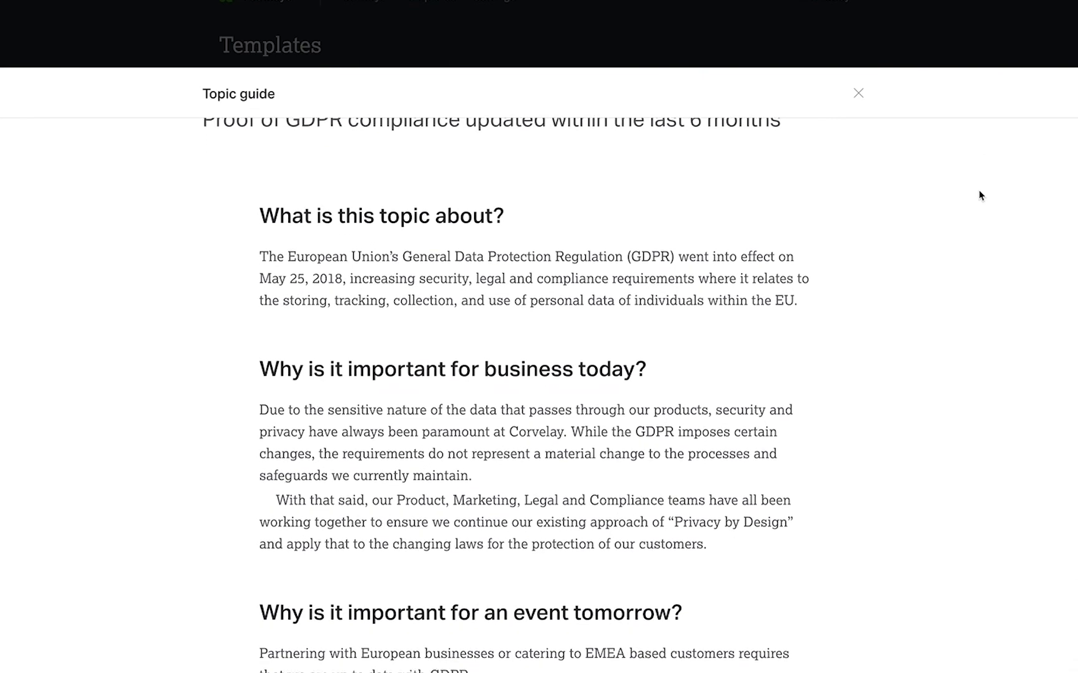
pyautogui.scroll(-4, 979, 195)
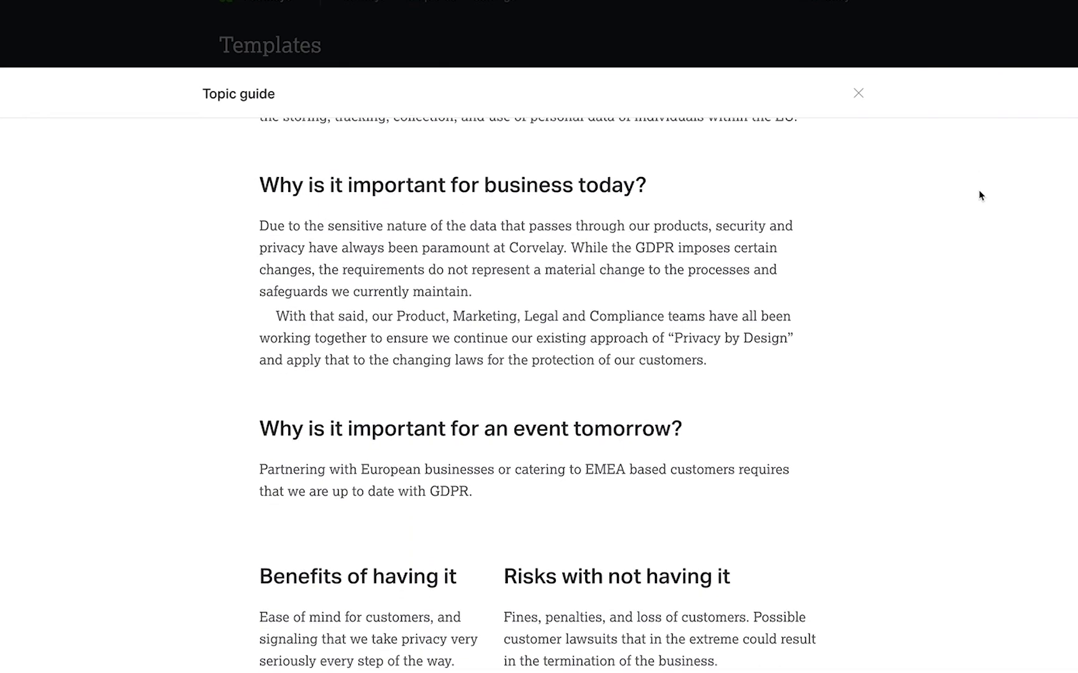
pyautogui.press('Escape')
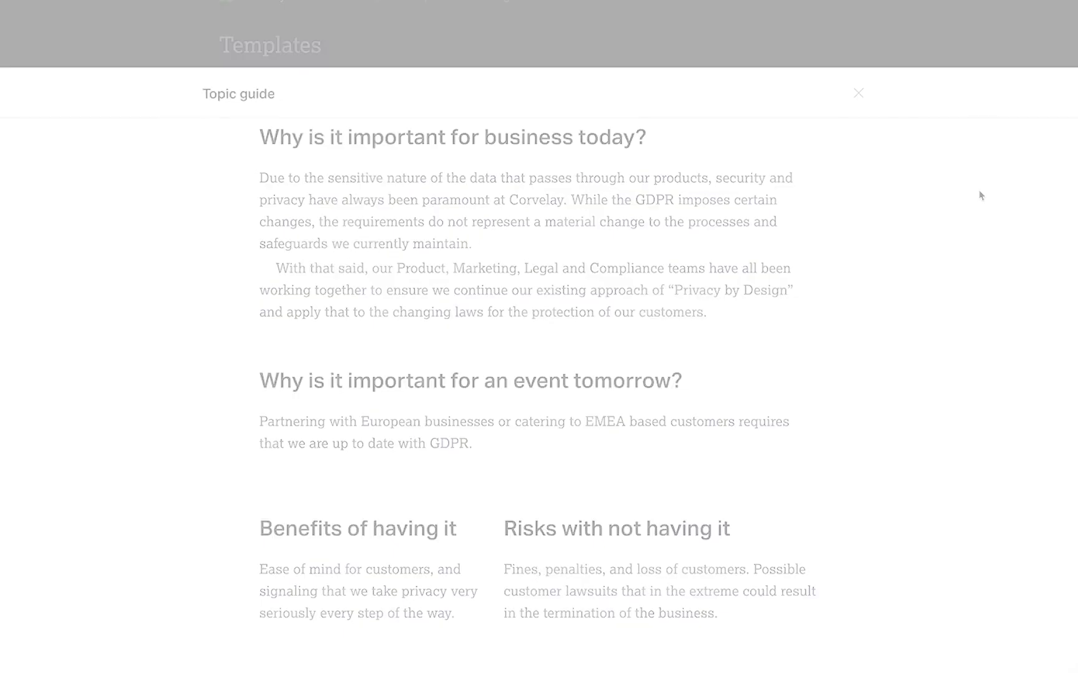
# Review the complete list of custom topics and their areas
pyautogui.click(413, 97)
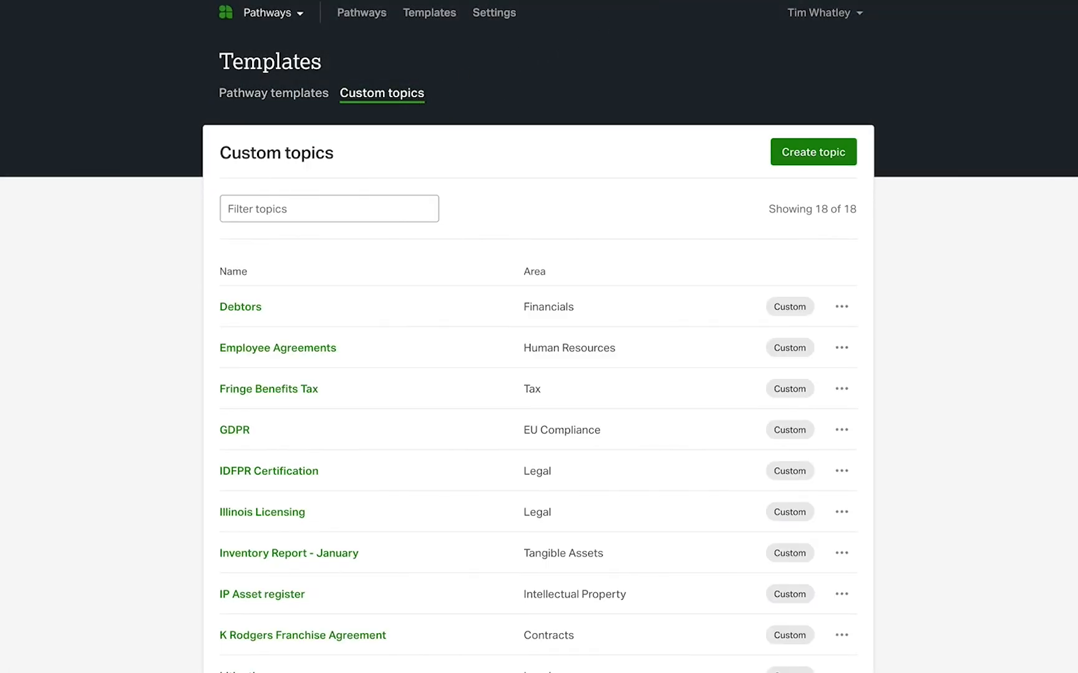
pyautogui.scroll(-5, 539, 336)
pyautogui.scroll(-5, 539, 337)
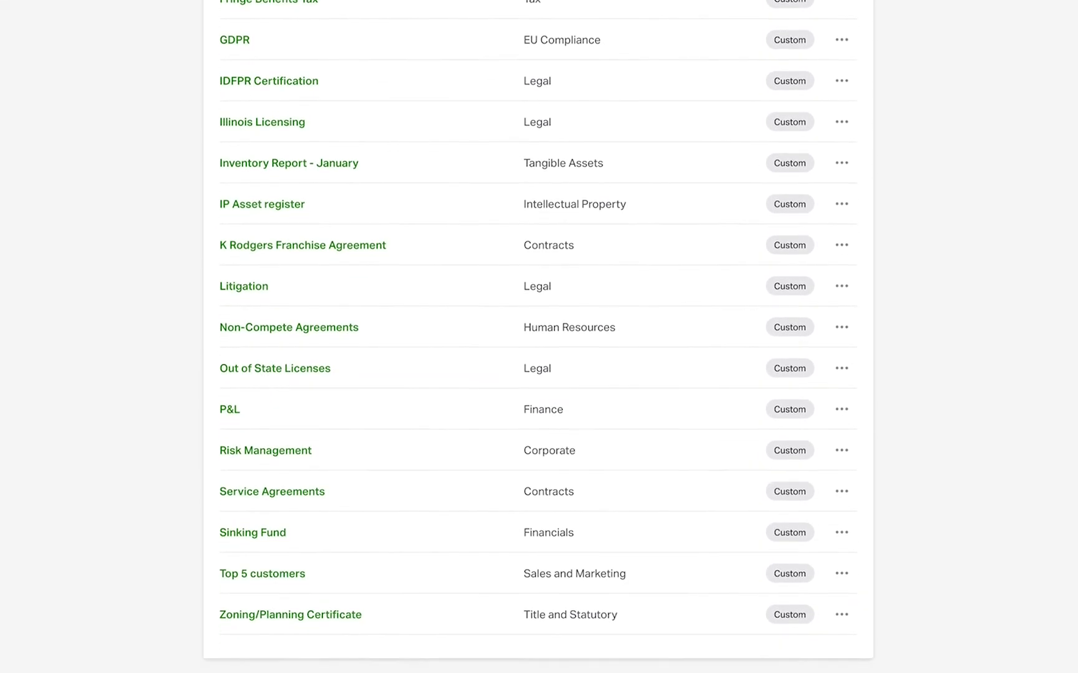
pyautogui.scroll(-1, 539, 336)
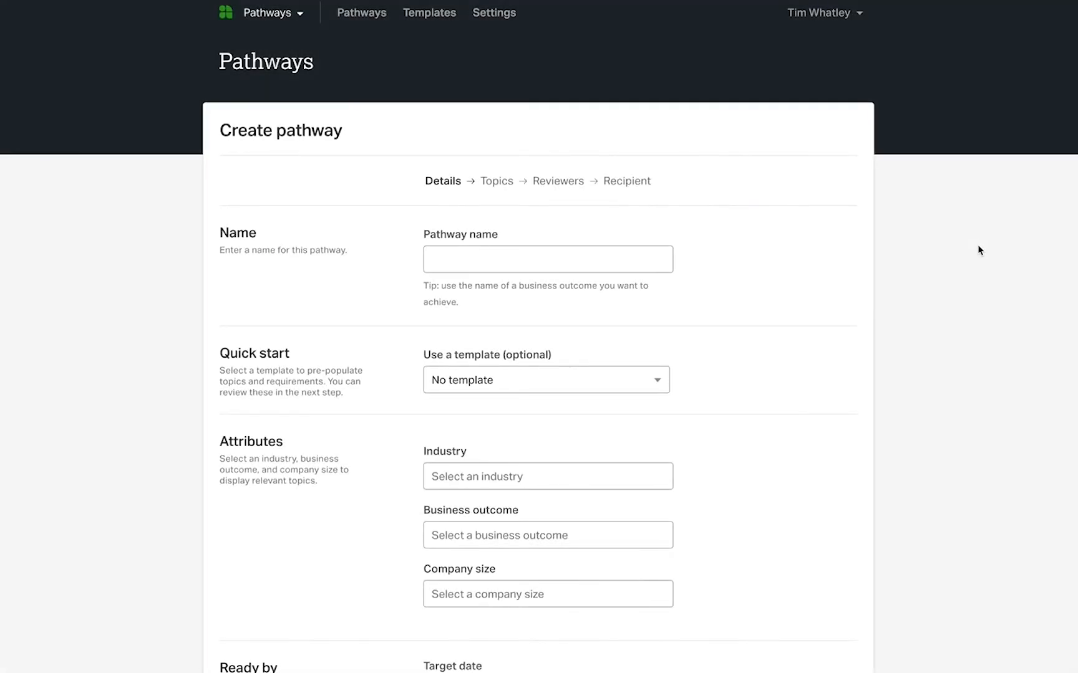
# Name the new pathway Project Corvelay and choose its industry, business outcome and company size
pyautogui.click(622, 263)
pyautogui.write('Project Corve')
pyautogui.scroll(-3, 715, 366)
pyautogui.click(656, 312)
pyautogui.click(599, 457)
pyautogui.click(619, 371)
pyautogui.click(596, 144)
pyautogui.click(630, 430)
pyautogui.click(611, 510)
# Set the pathway's target completion date to 20 September 2020 and create the pathway
pyautogui.press('Tab')
pyautogui.click(633, 296)
pyautogui.click(633, 297)
pyautogui.click(633, 295)
pyautogui.click(633, 295)
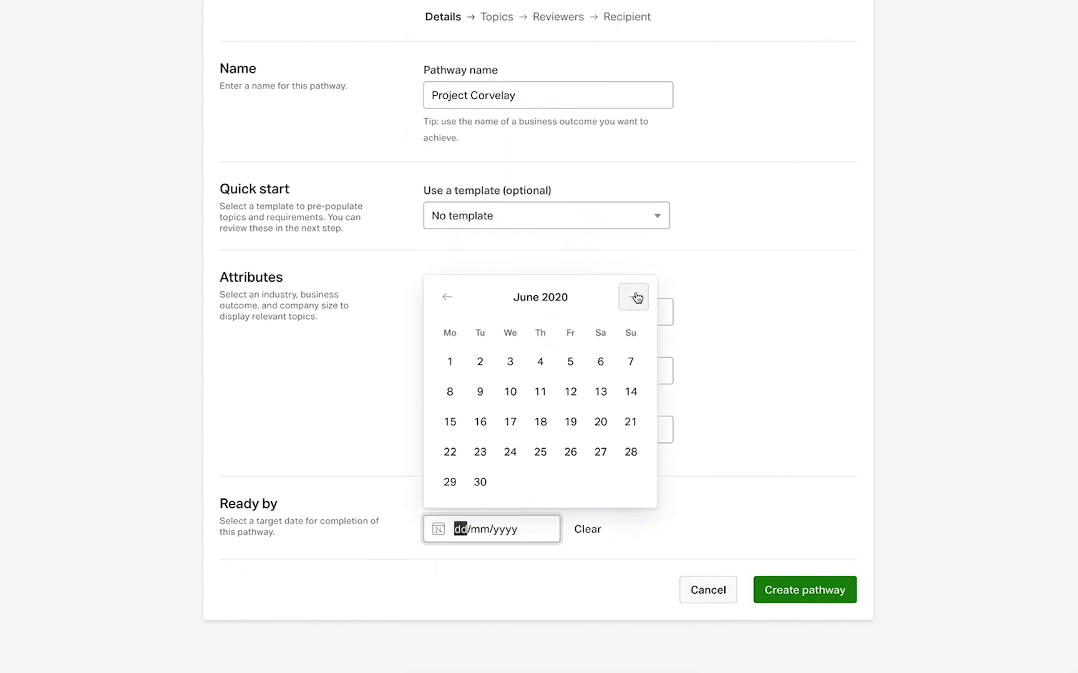
pyautogui.click(633, 296)
pyautogui.click(633, 296)
pyautogui.click(633, 267)
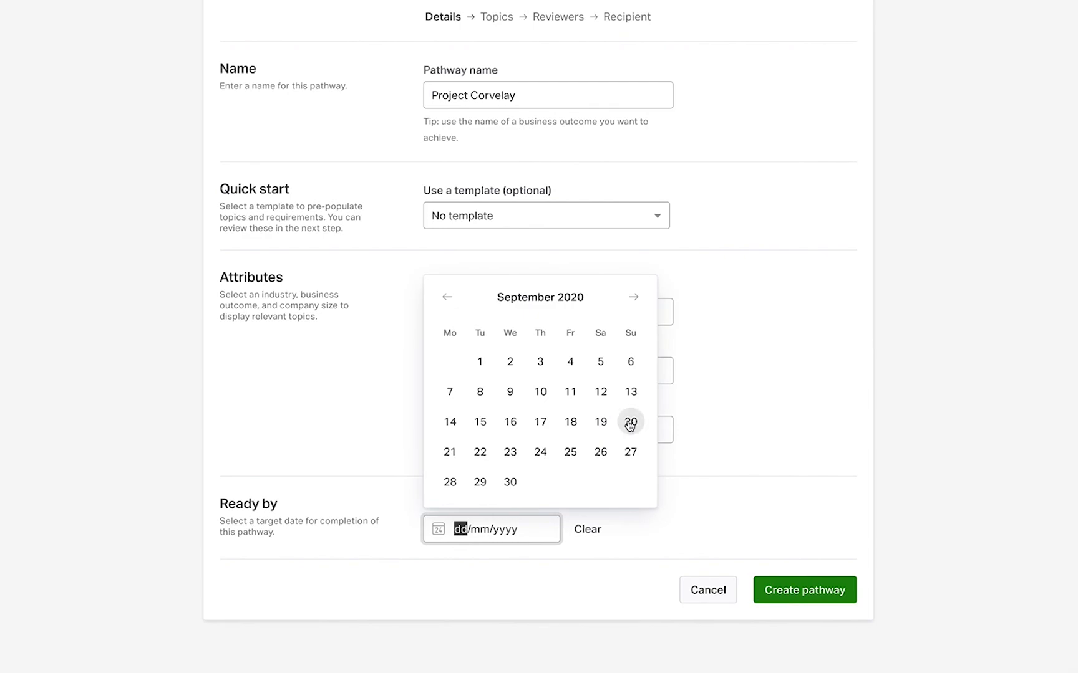
pyautogui.click(630, 422)
pyautogui.scroll(3, 795, 425)
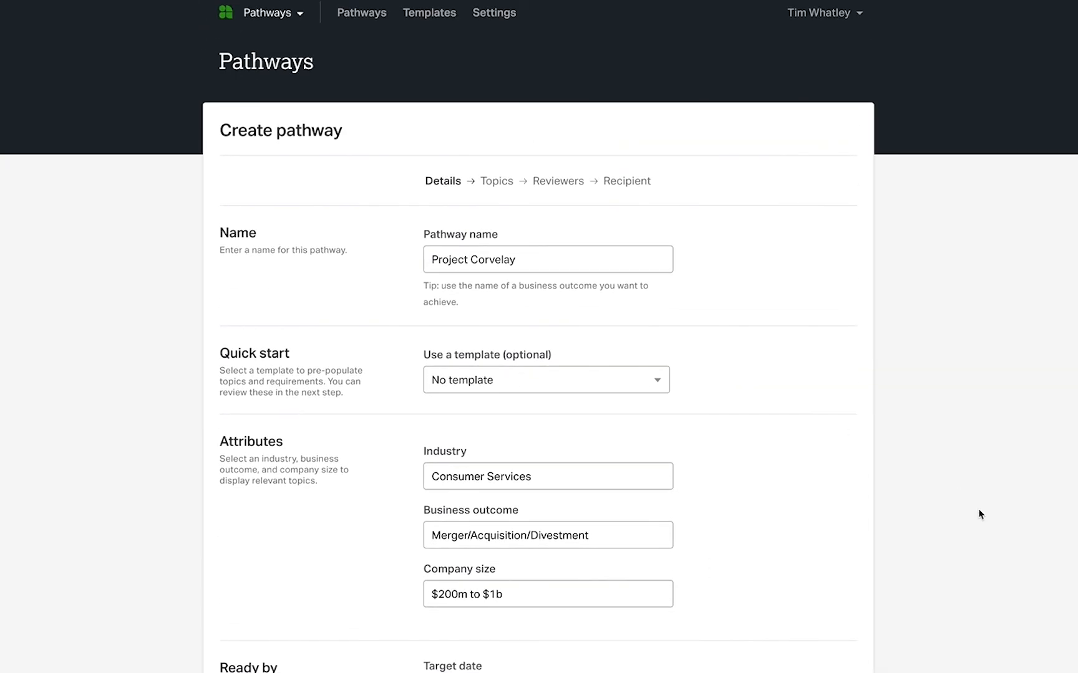
pyautogui.scroll(-3, 979, 515)
pyautogui.click(803, 590)
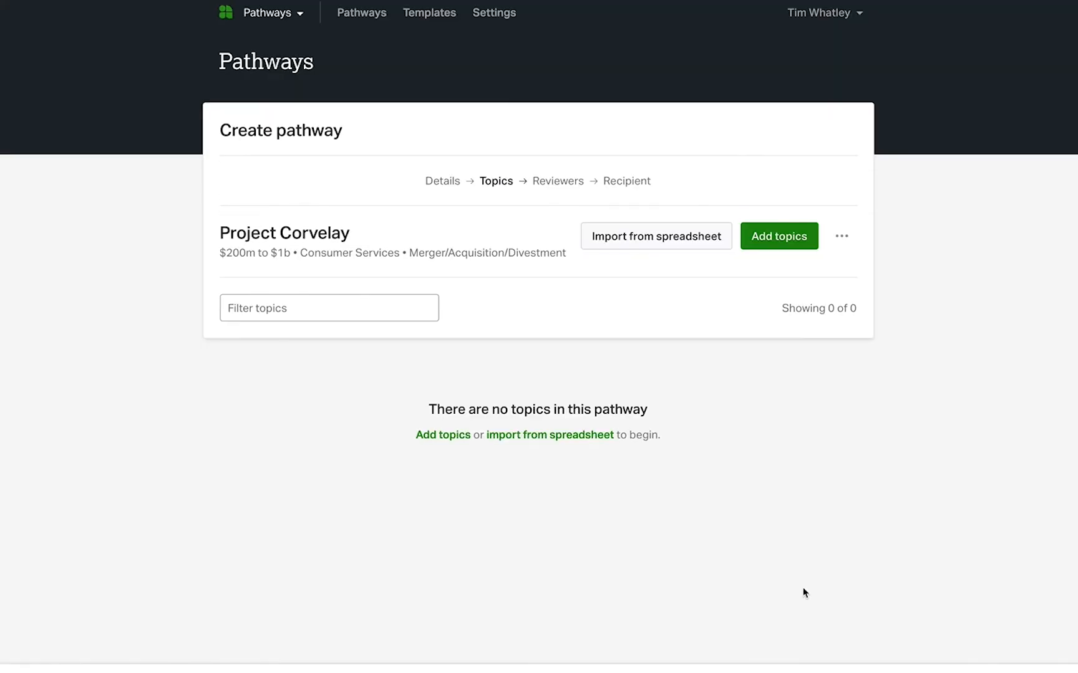
# Download the spreadsheet template for importing topics and, in Excel, enter a topic named P&L in the Finance area, pasting its description
pyautogui.click(684, 240)
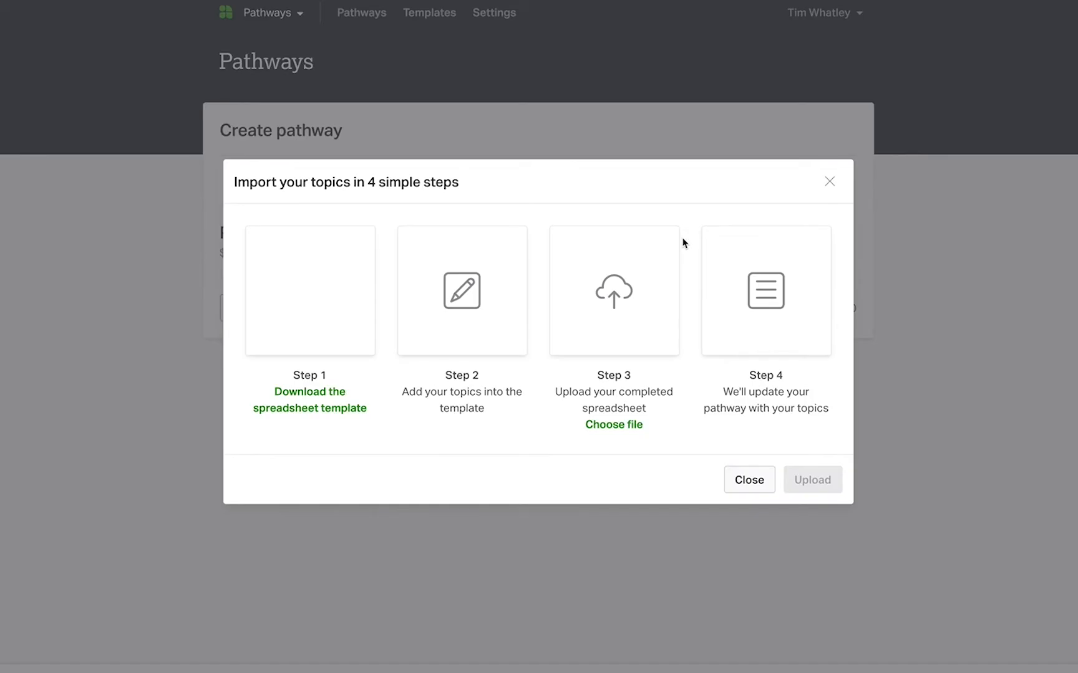
pyautogui.click(324, 400)
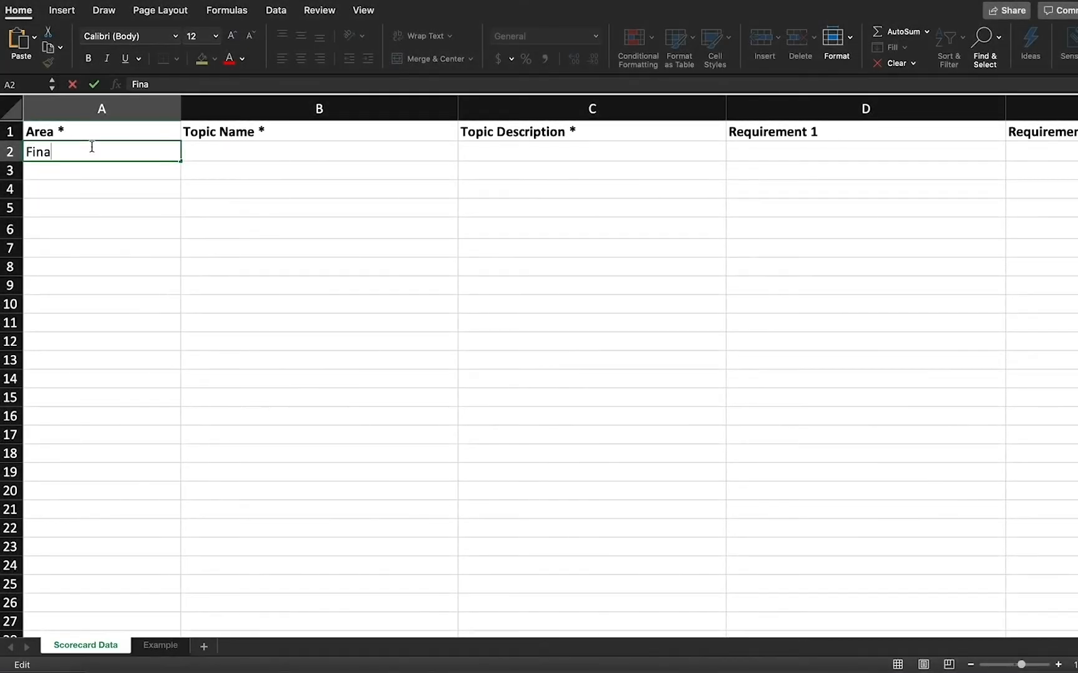
pyautogui.write('nce')
pyautogui.press('Tab')
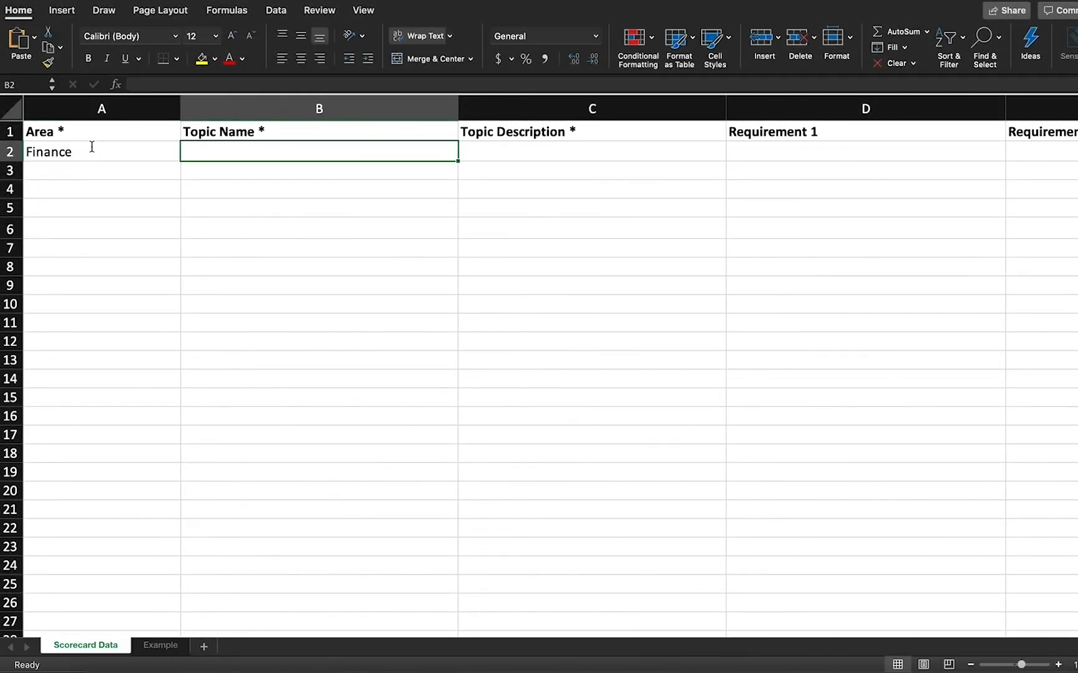
pyautogui.write('P&L')
pyautogui.press('Tab')
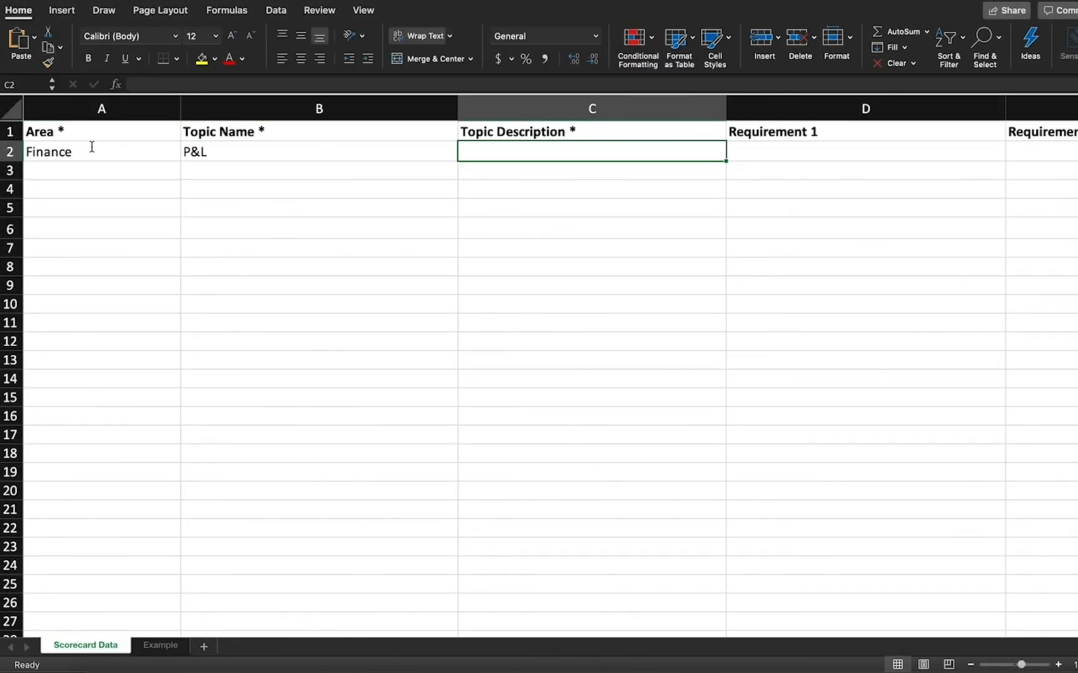
pyautogui.write('All P&L statements for last 5 years')
pyautogui.click(104, 165)
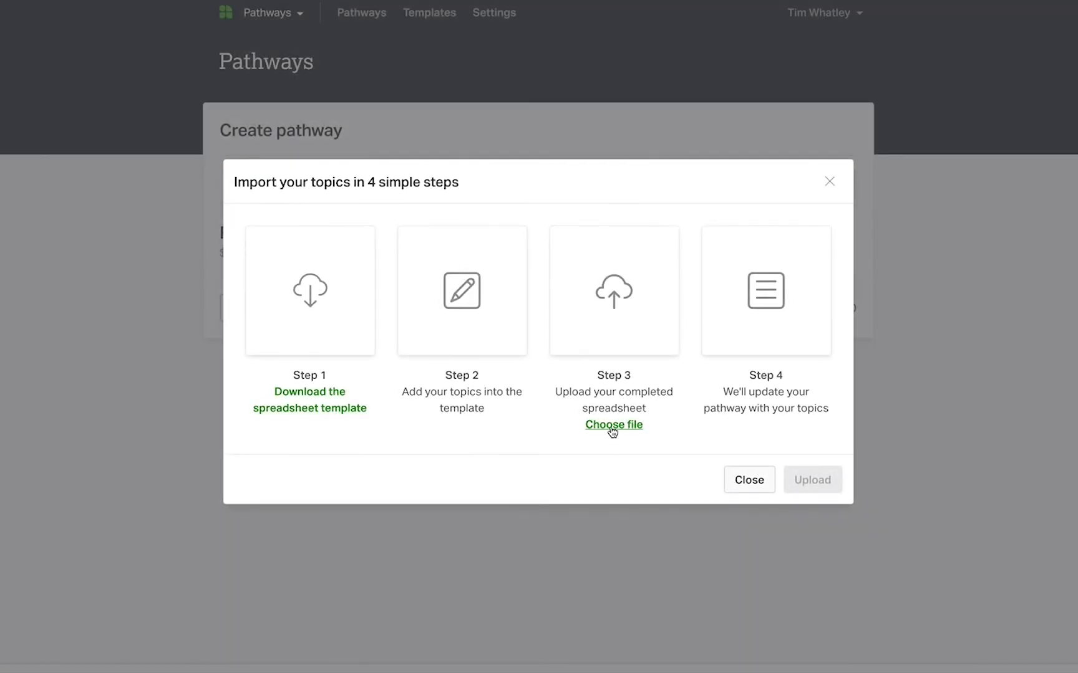
# Upload the completed PathwayTemplate.xlsx from Downloads to import its topics into the pathway
pyautogui.click(613, 430)
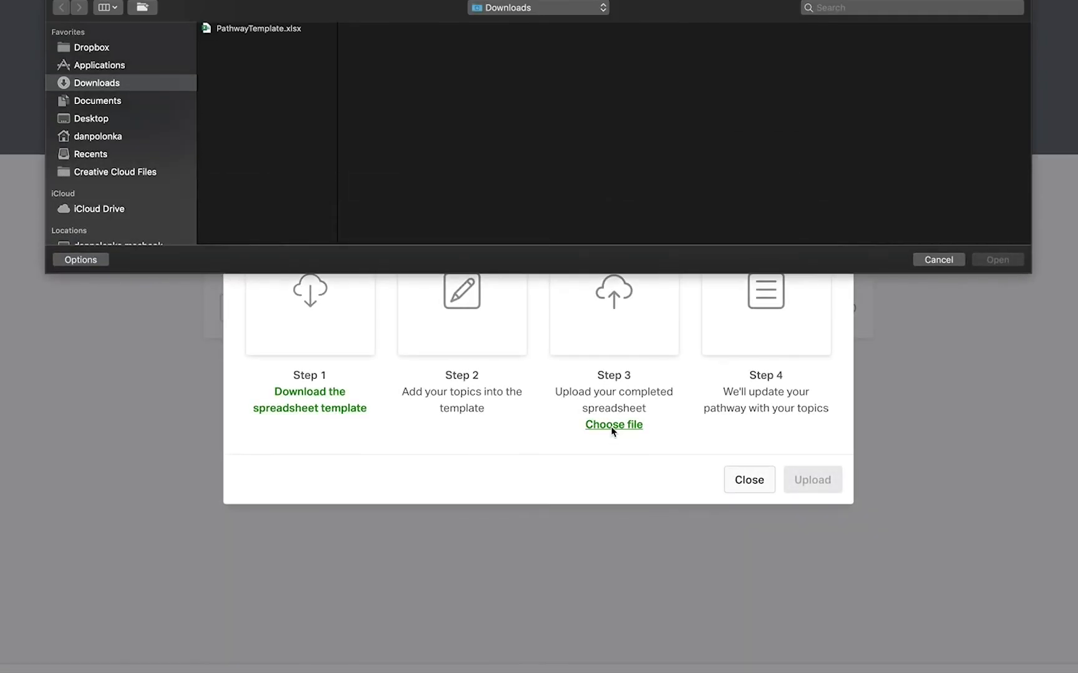
pyautogui.click(258, 28)
pyautogui.click(987, 260)
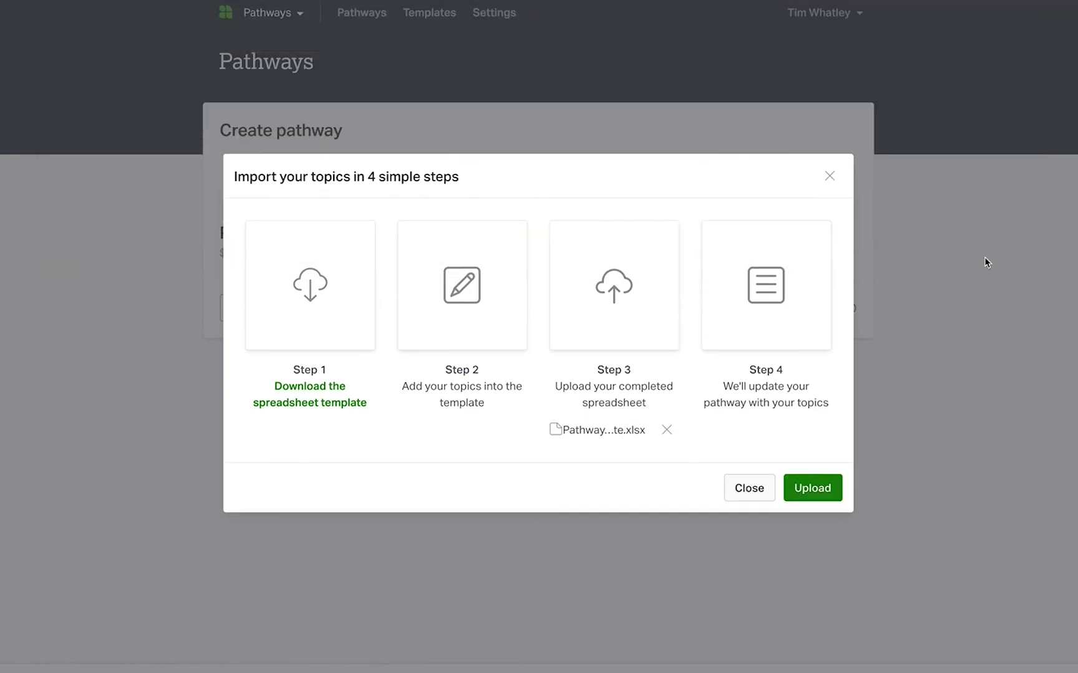
pyautogui.click(811, 493)
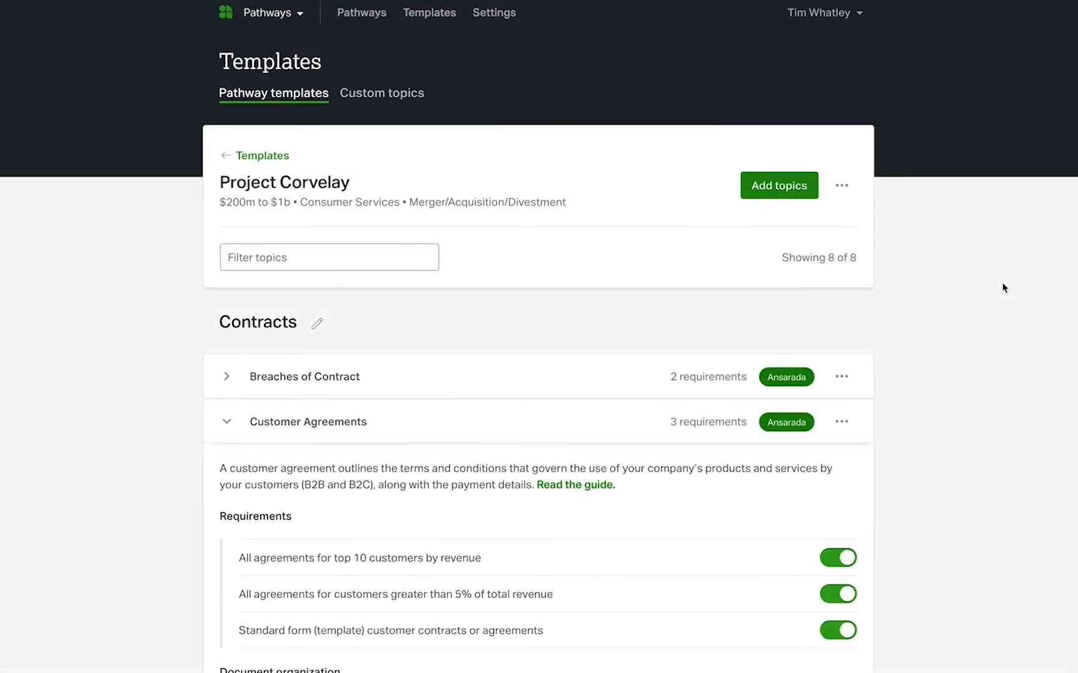
# Turn off the Customer Agreements requirements for top 10 customers by revenue and customers greater than 5% of total revenue
pyautogui.scroll(-5, 1003, 288)
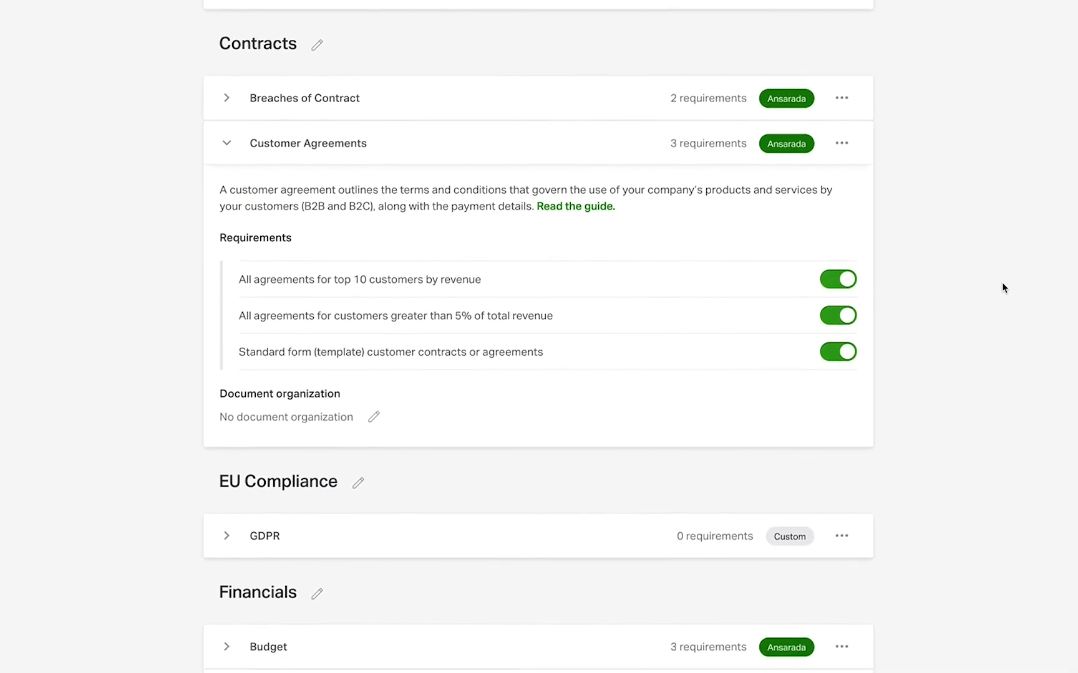
pyautogui.scroll(-1, 1002, 286)
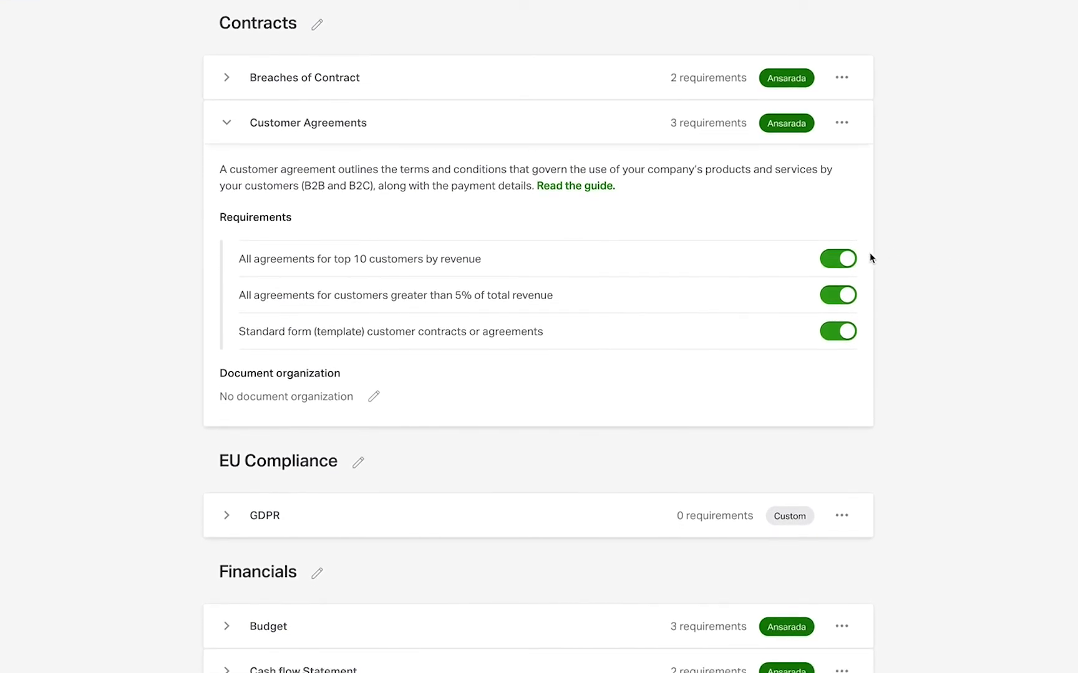
pyautogui.click(852, 260)
pyautogui.click(846, 299)
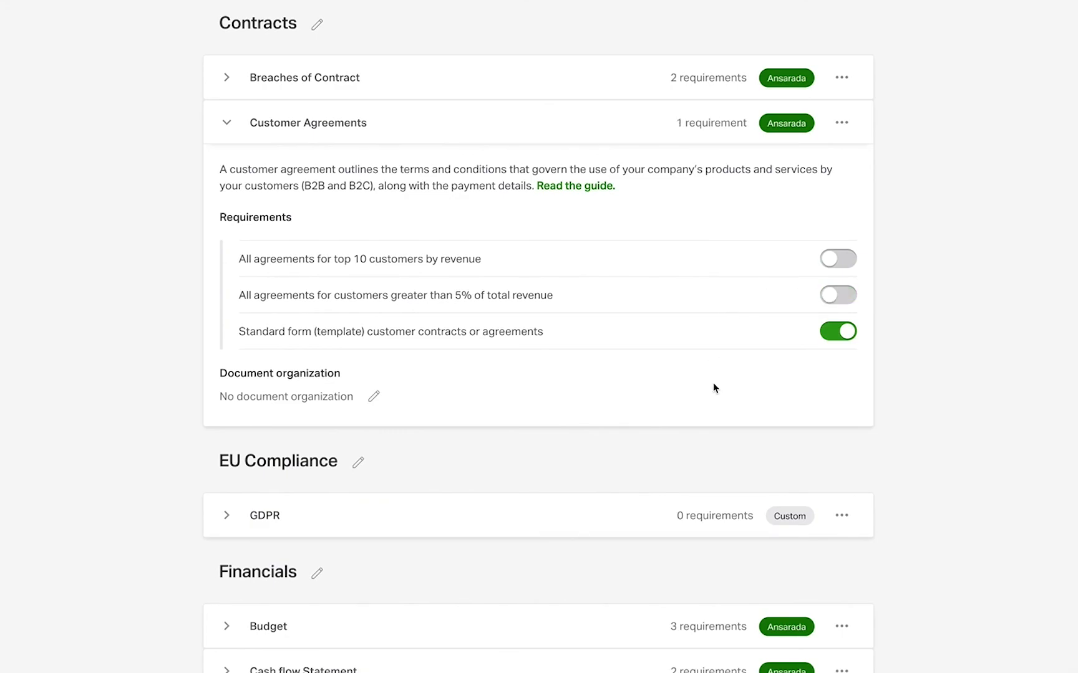
# Organize the Customer Agreements documents by Customer and, beneath it, Financial year
pyautogui.click(374, 397)
pyautogui.click(467, 256)
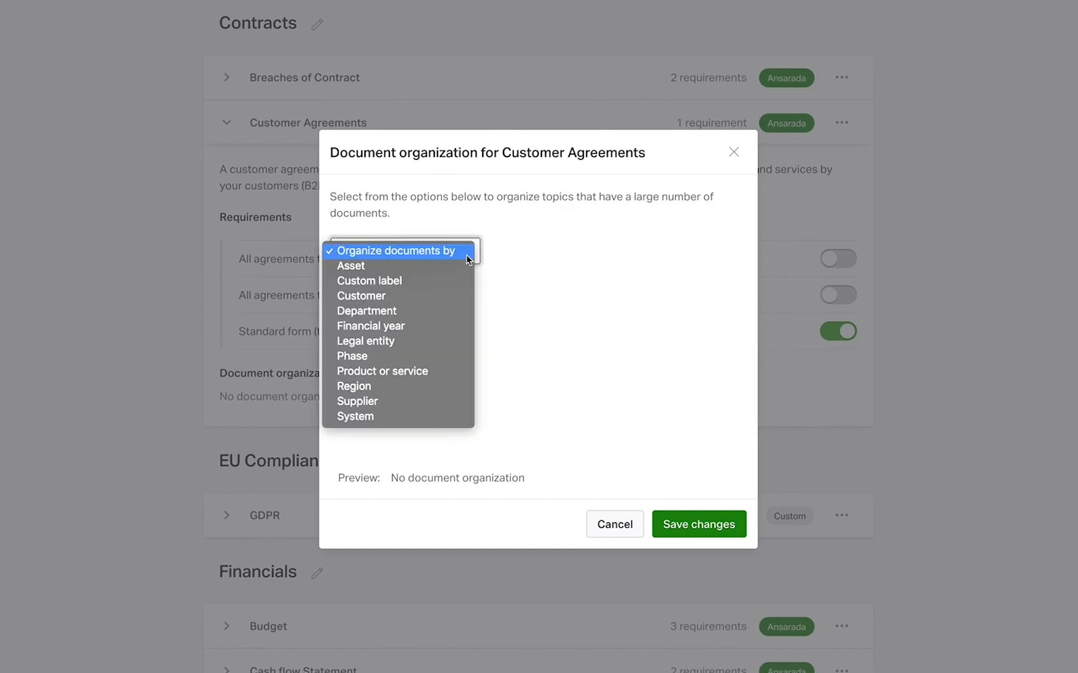
pyautogui.click(464, 295)
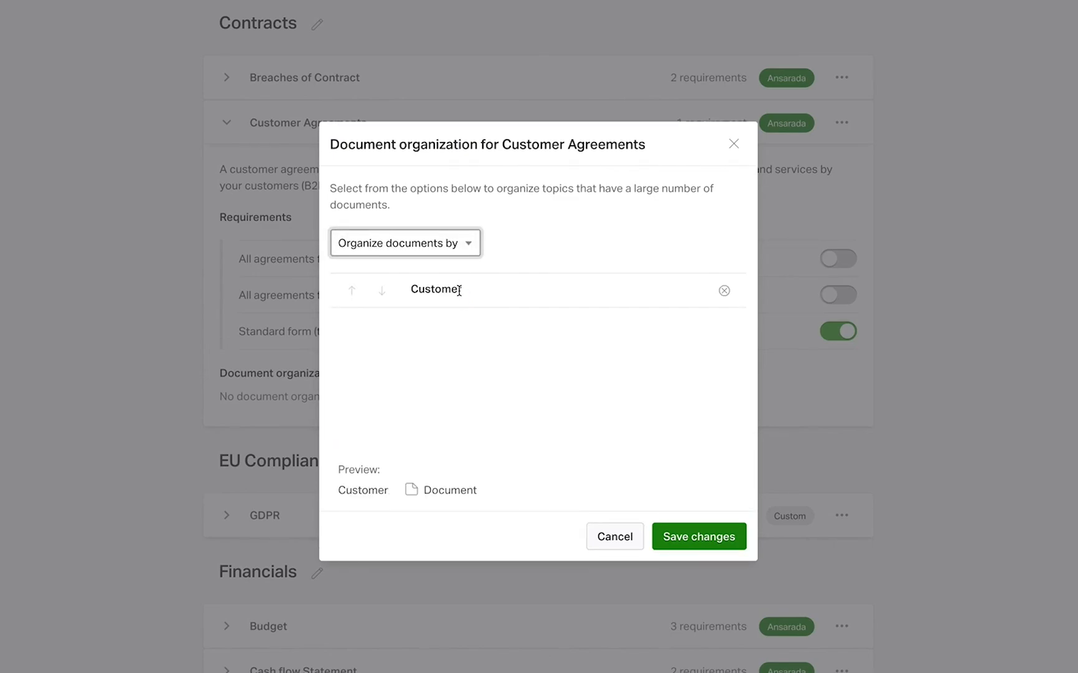
pyautogui.click(469, 247)
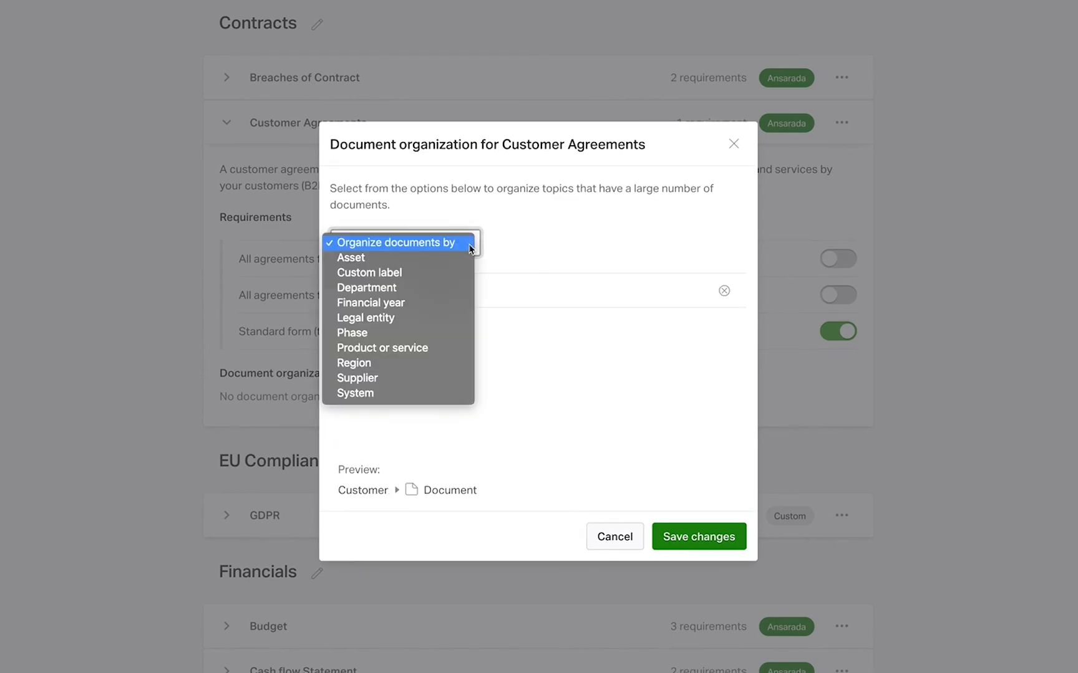
pyautogui.click(455, 304)
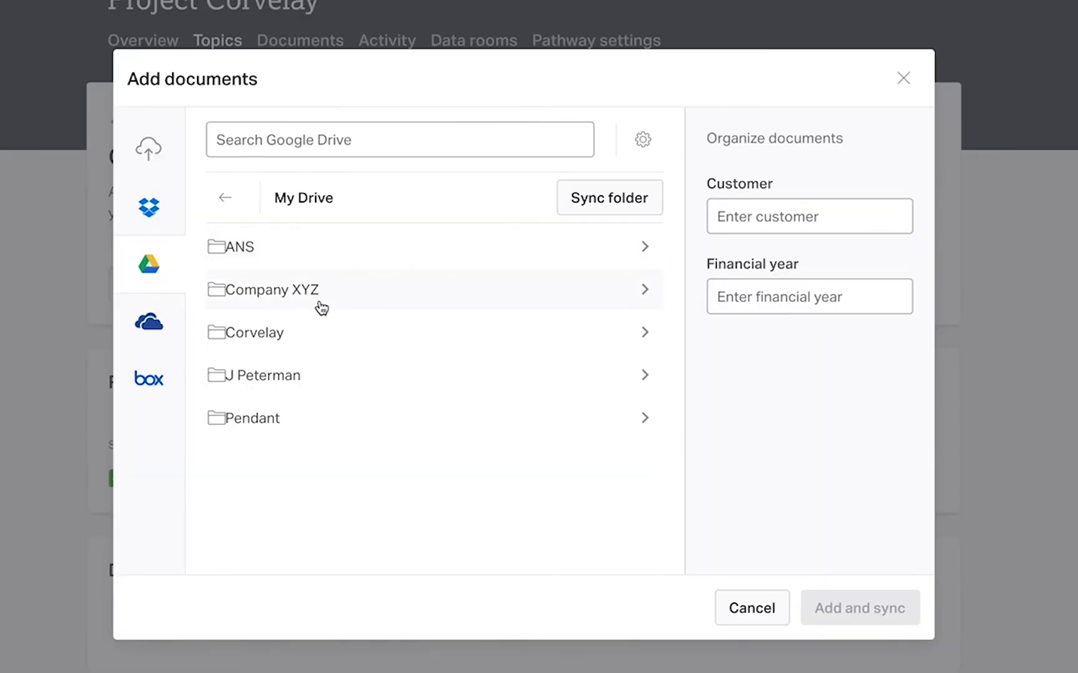
# Add and sync Vandelay 2019 Agreement.pdf from Google Drive under customer Vandelay and financial year 2019, and open the Vandelay document folder
pyautogui.click(302, 329)
pyautogui.click(316, 251)
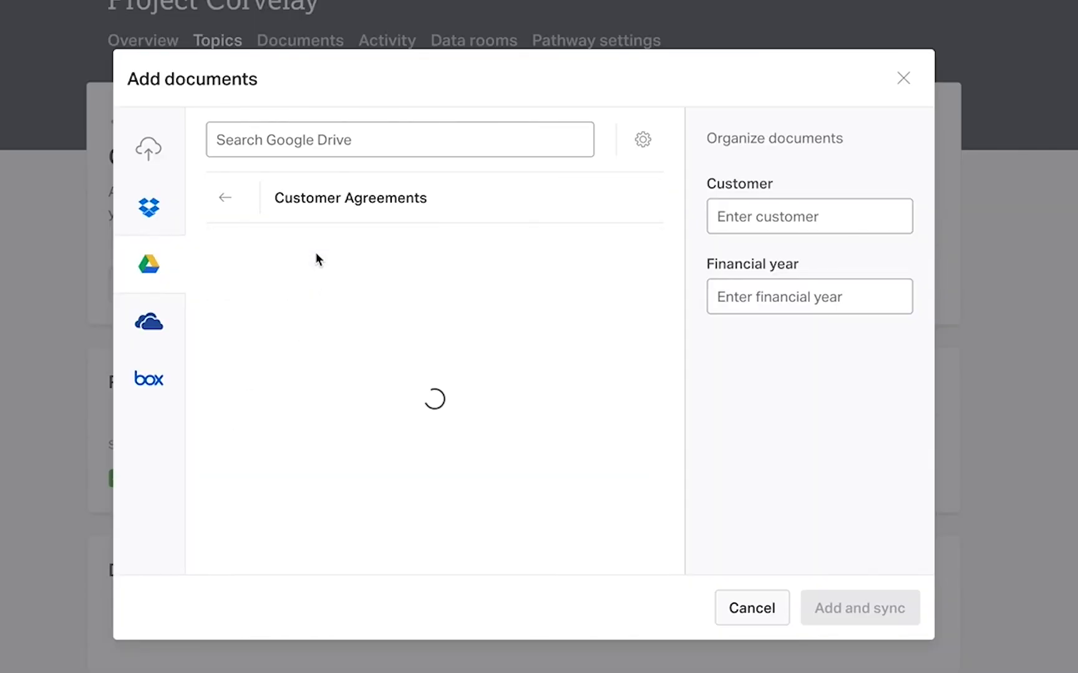
pyautogui.click(412, 372)
pyautogui.click(770, 216)
pyautogui.click(797, 376)
pyautogui.click(799, 297)
pyautogui.click(802, 429)
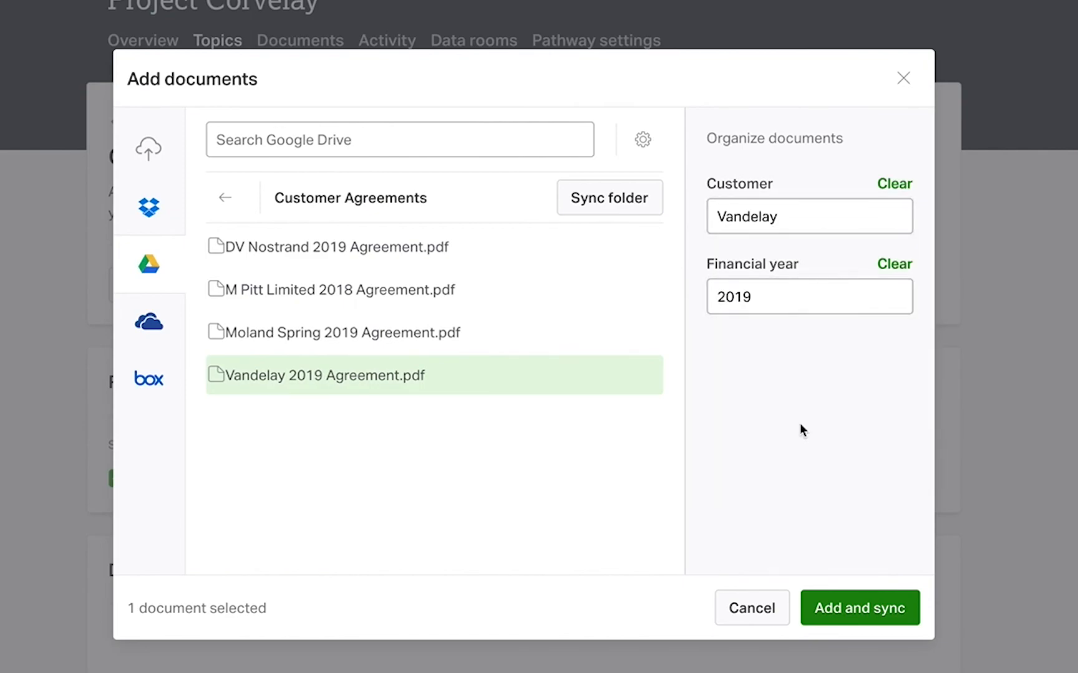
pyautogui.click(861, 610)
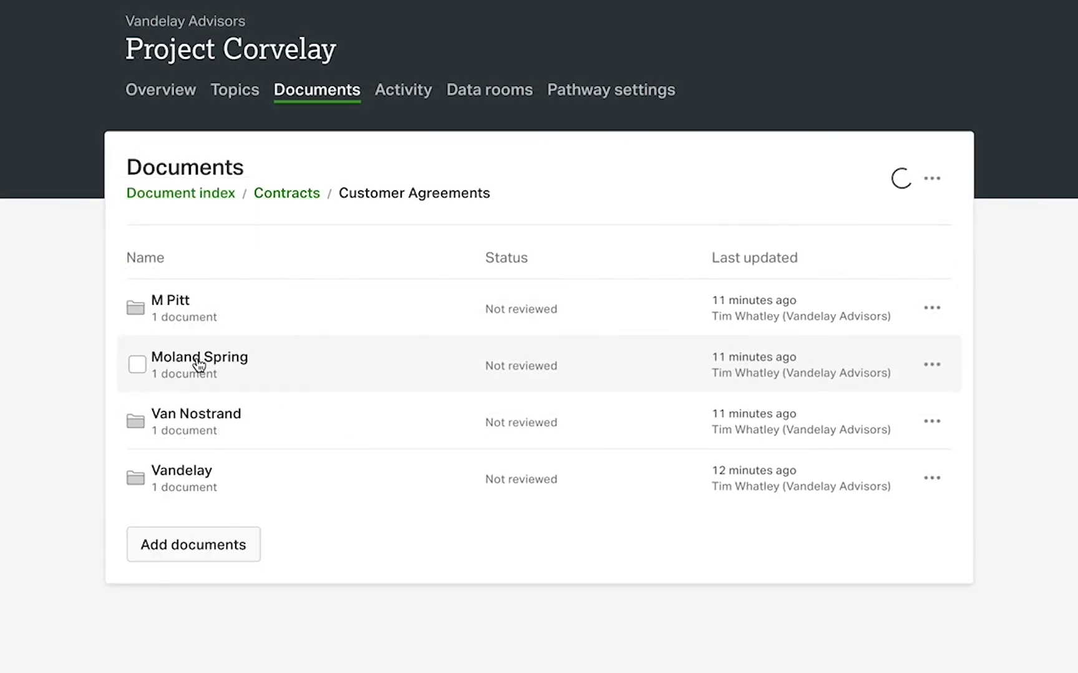
pyautogui.click(203, 479)
pyautogui.click(210, 315)
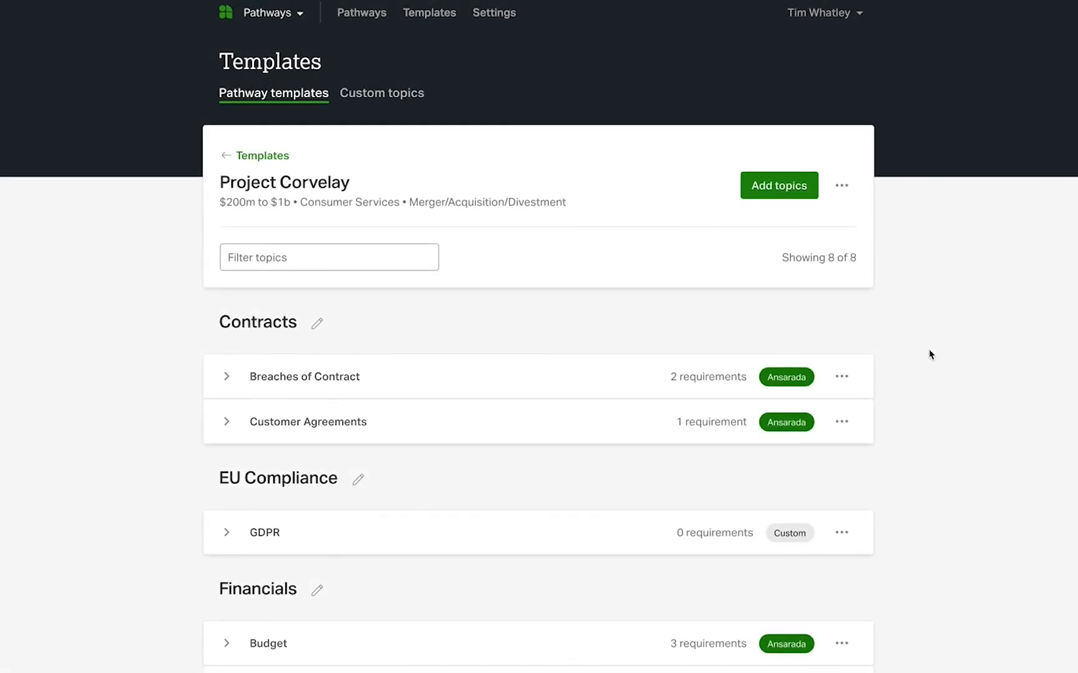
# Add the requirement "Provide proof of annual review by legal" to the template's Breaches of Contract topic
pyautogui.click(843, 377)
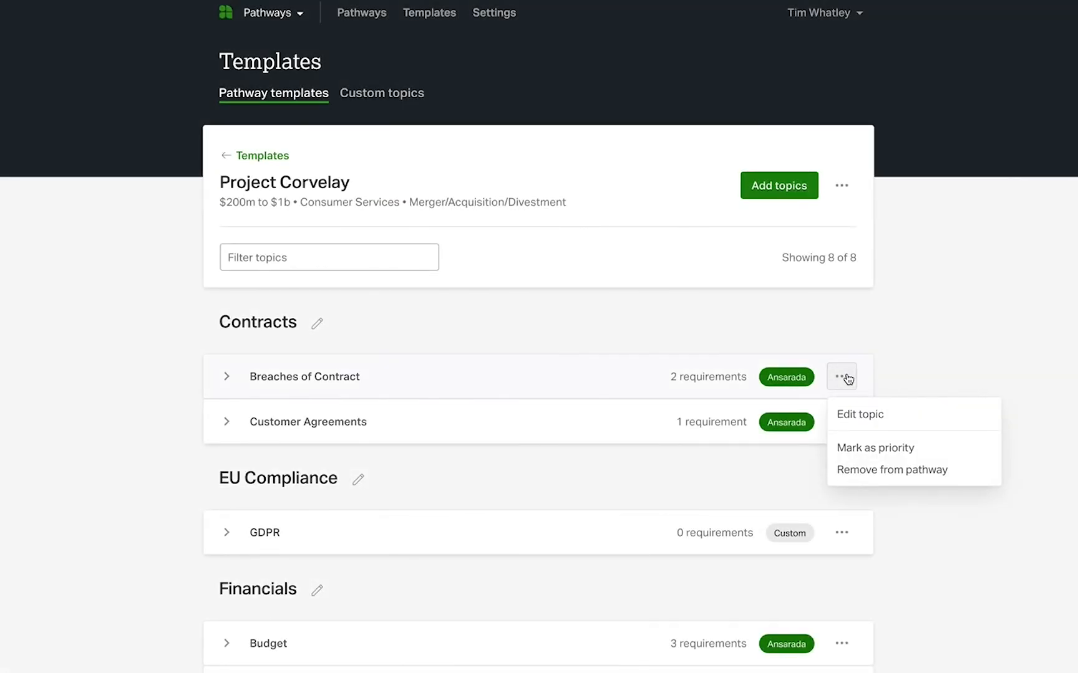
pyautogui.click(855, 415)
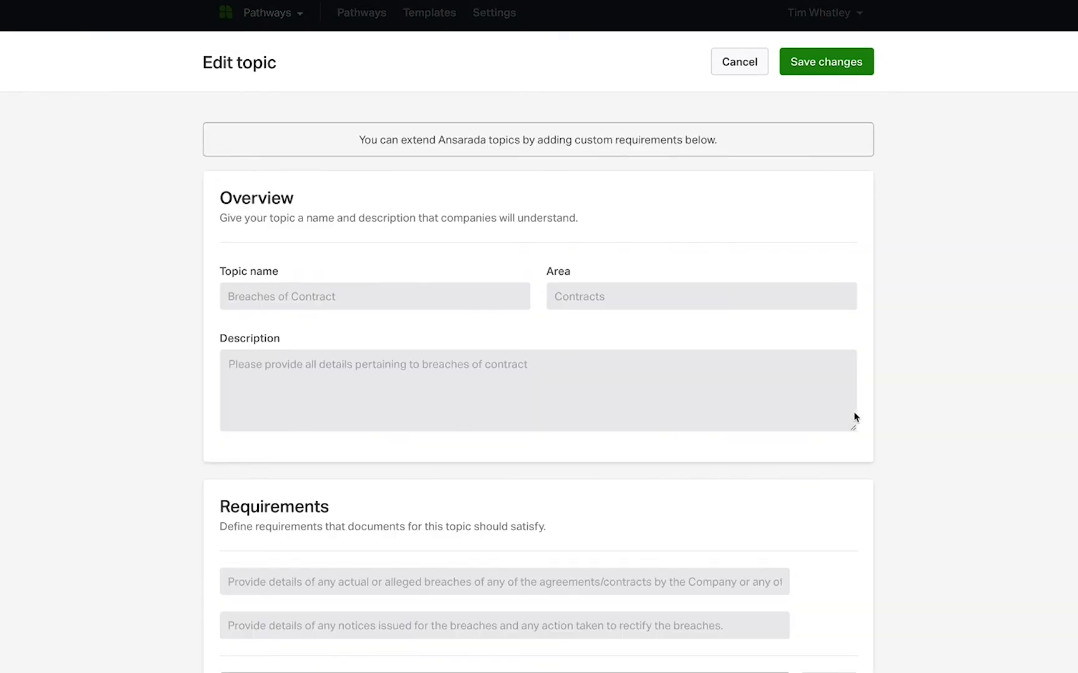
pyautogui.scroll(-5, 854, 417)
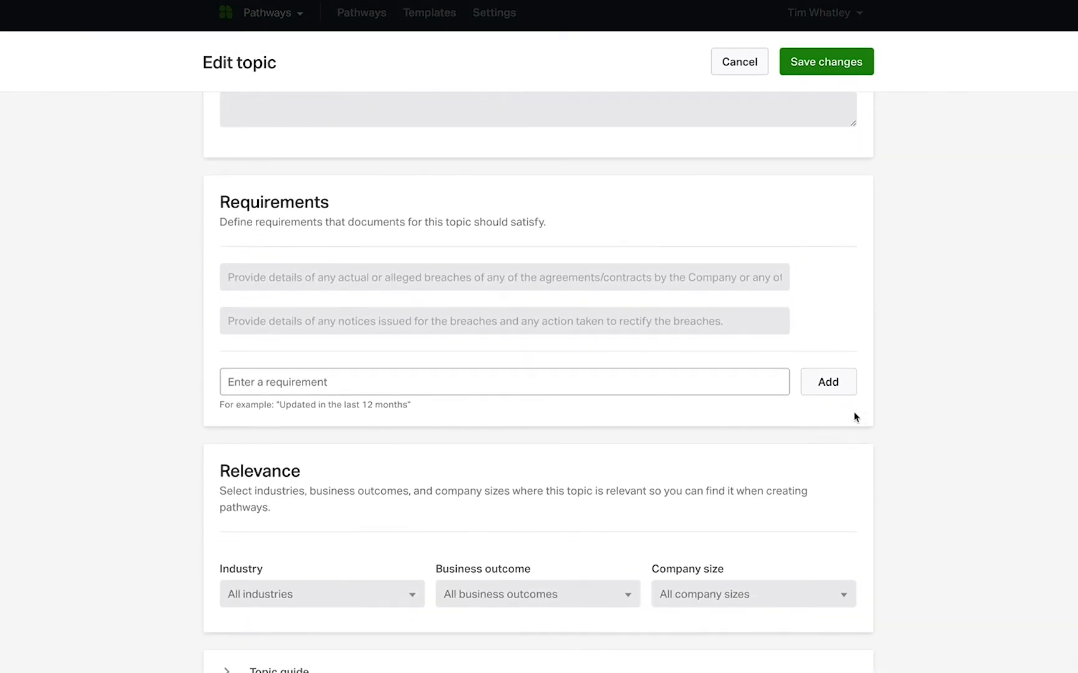
pyautogui.click(598, 378)
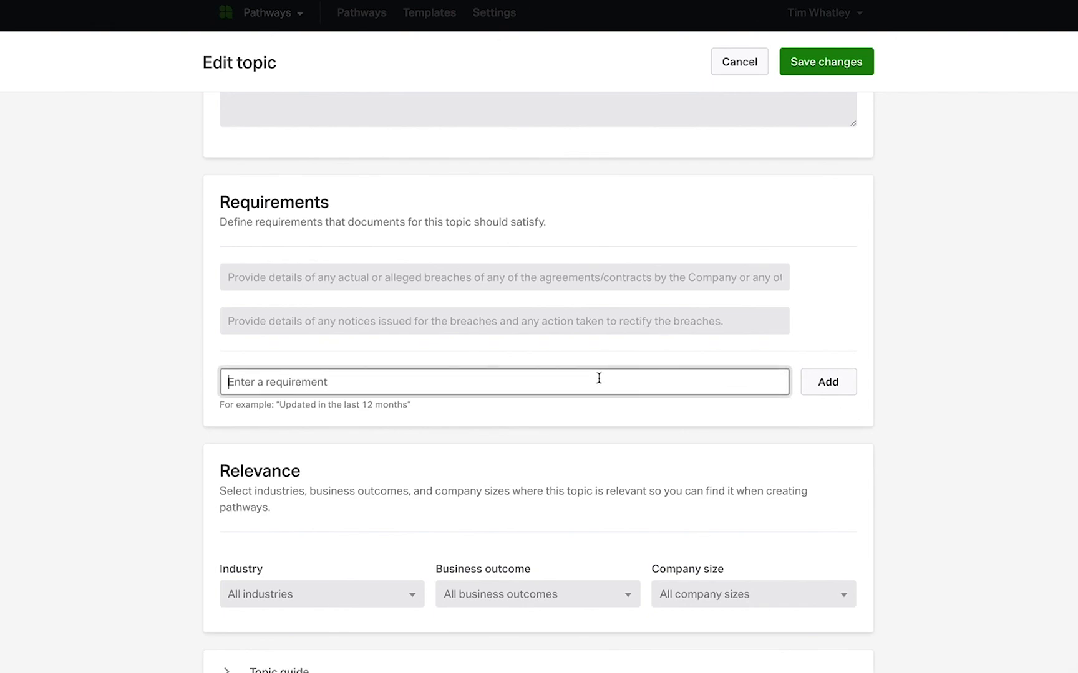
pyautogui.write('Provide proof of annual review by legal')
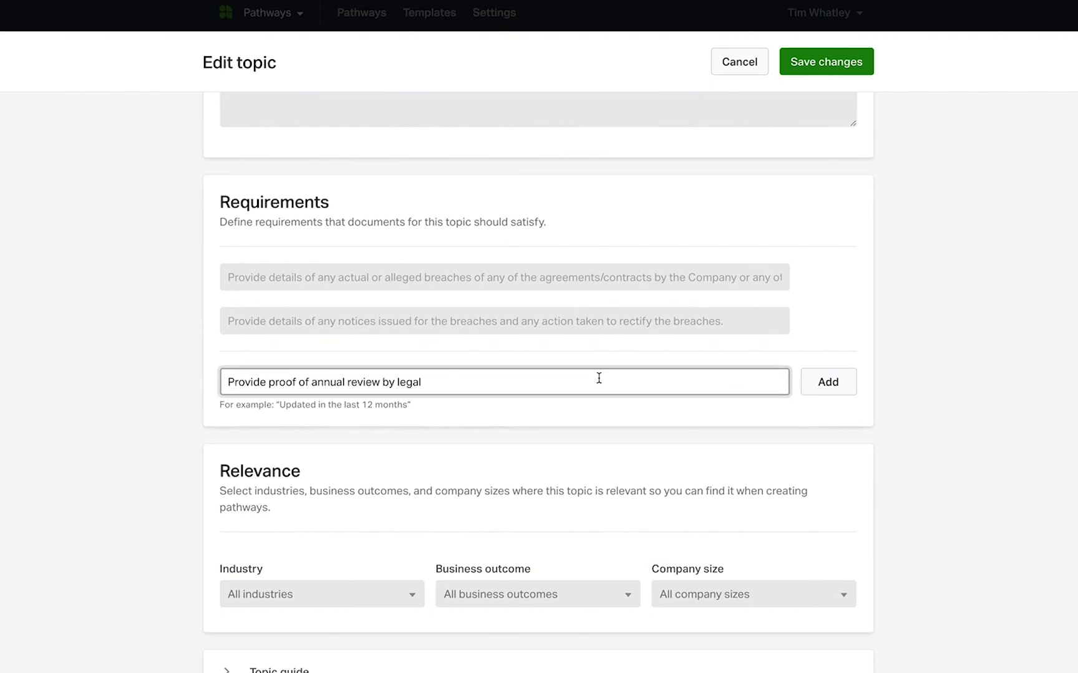
pyautogui.click(836, 384)
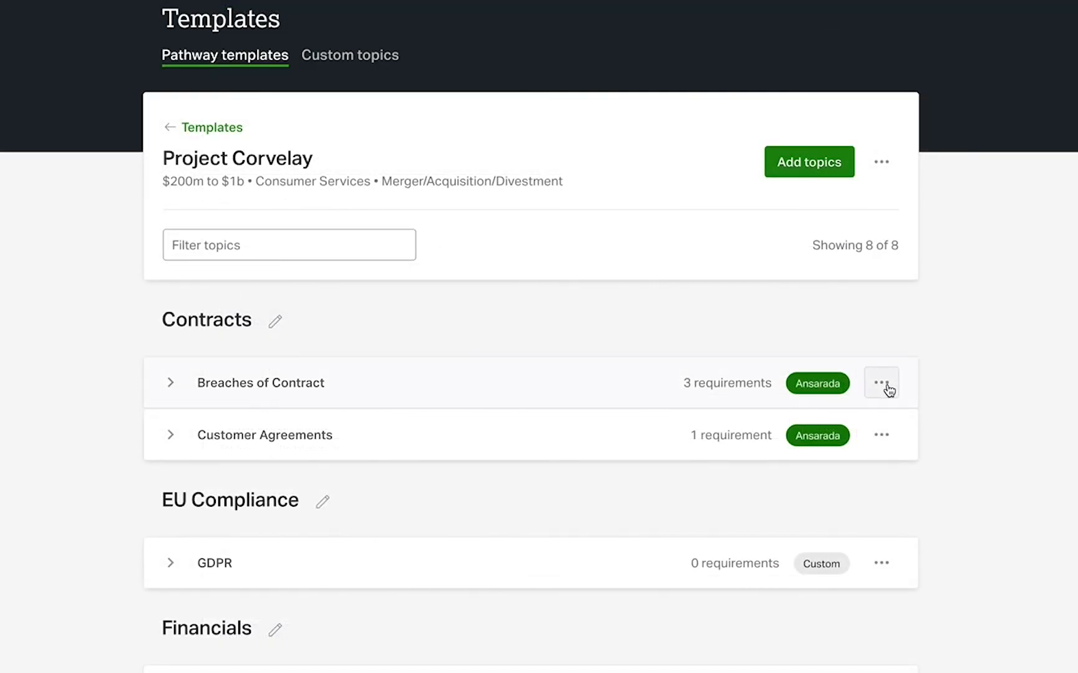
# Mark the Breaches of Contract topic as a priority and look through the priority topics in the pathway's topic list
pyautogui.click(882, 384)
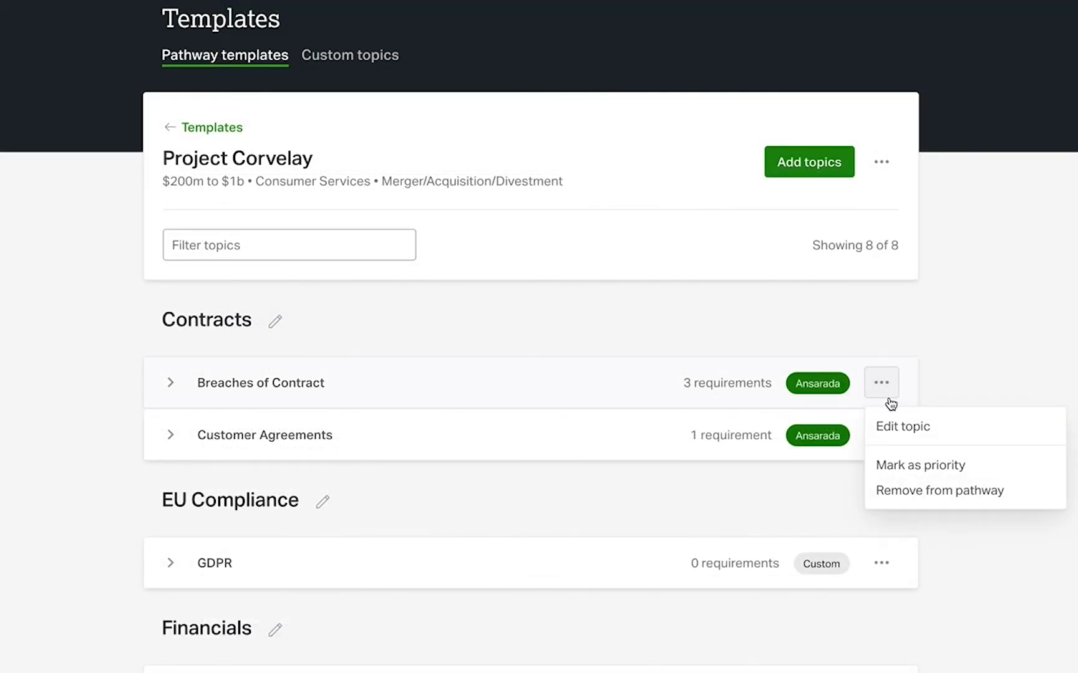
pyautogui.click(899, 470)
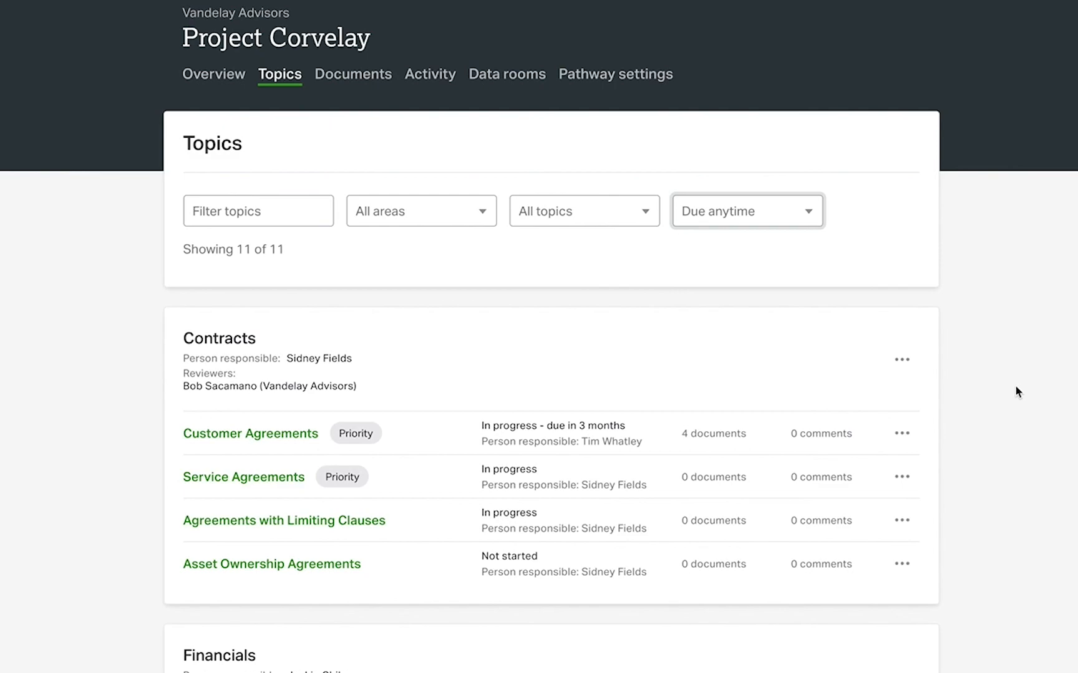
pyautogui.scroll(-3, 1015, 387)
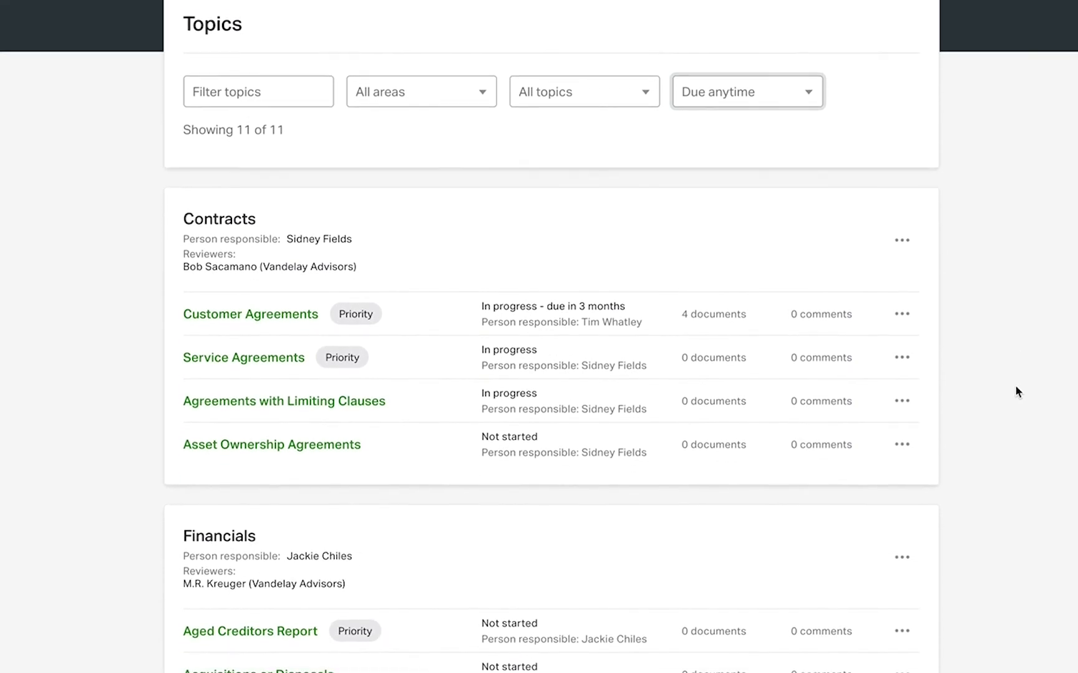
pyautogui.scroll(-4, 1015, 387)
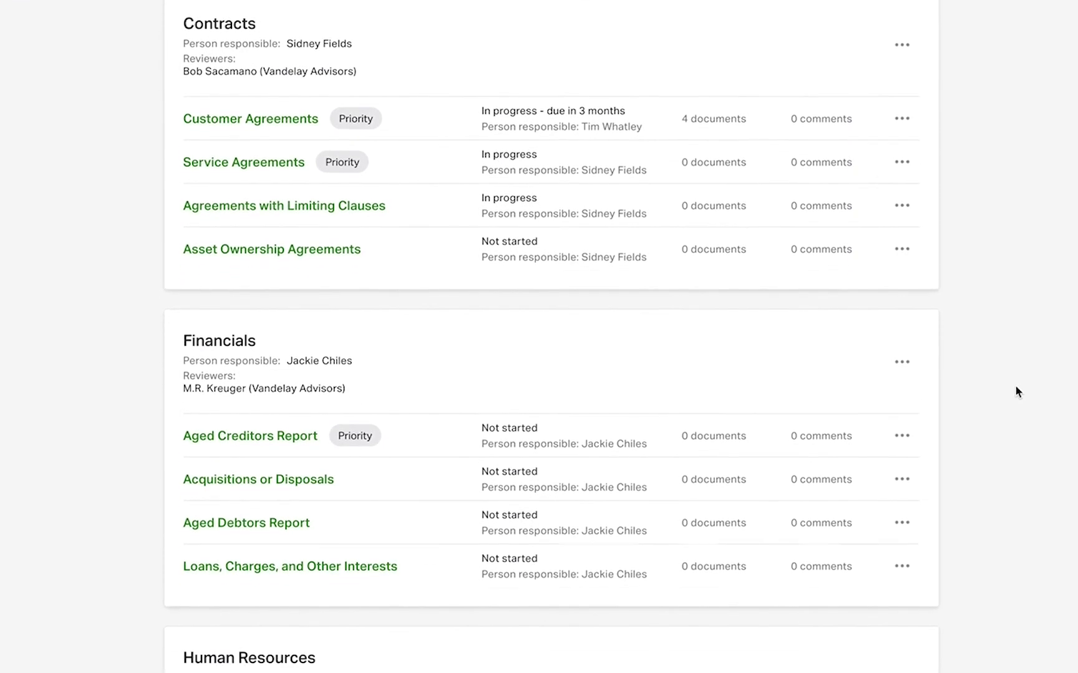
pyautogui.scroll(-1, 1015, 387)
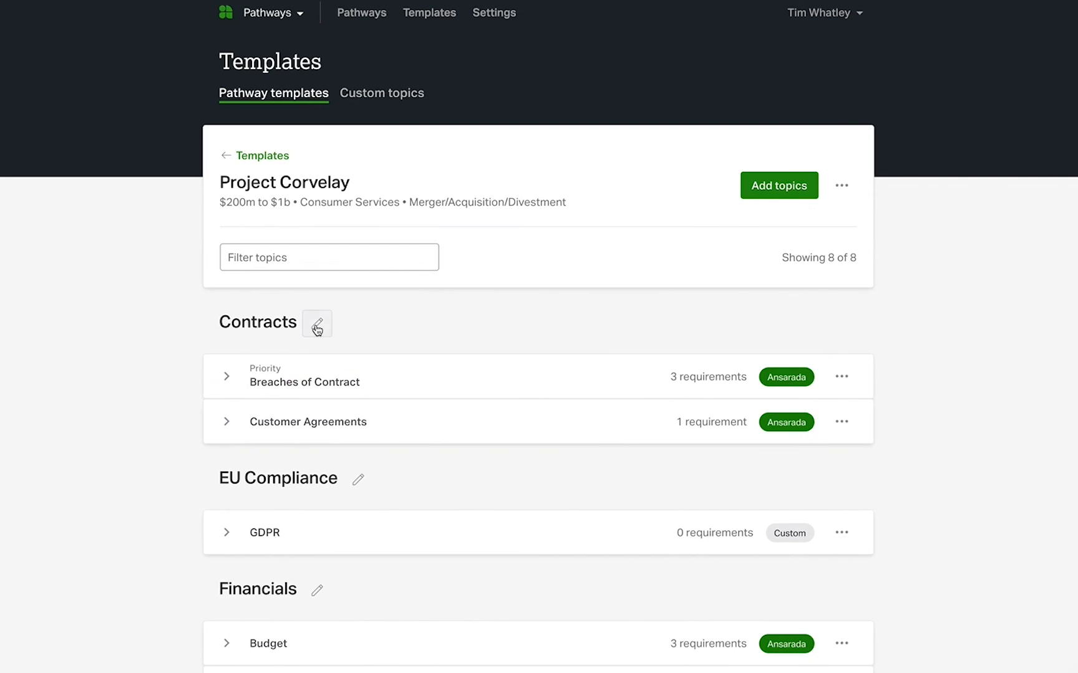
# Rename the template's Contracts area to "Contracts - North America"
pyautogui.click(316, 324)
pyautogui.write('-')
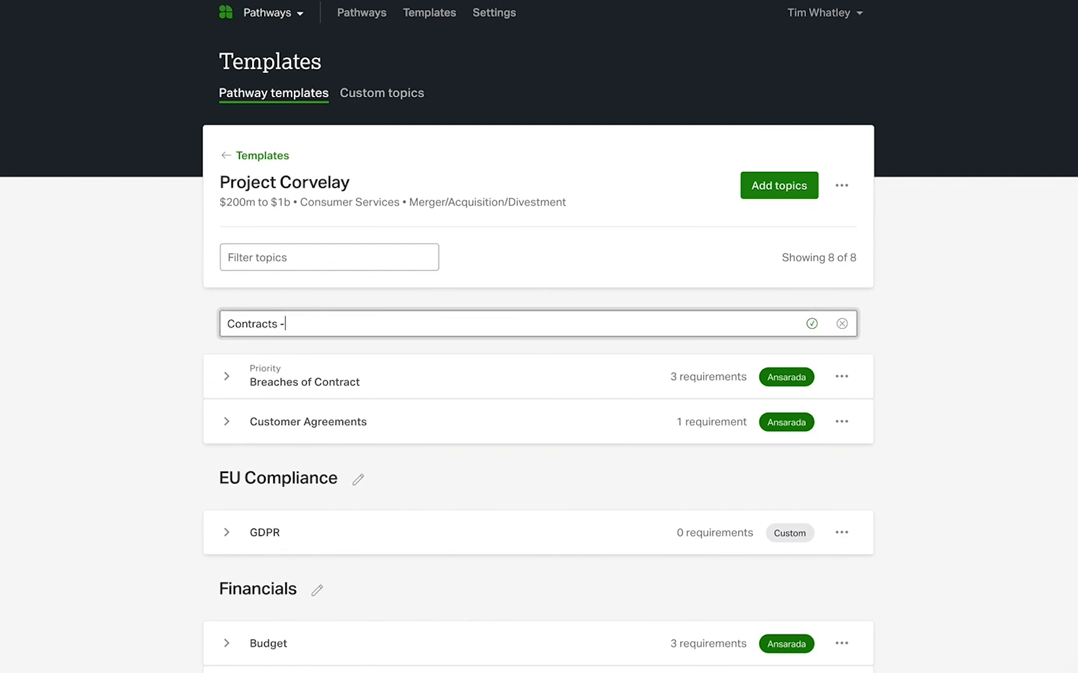
pyautogui.write(' North America')
pyautogui.click(810, 323)
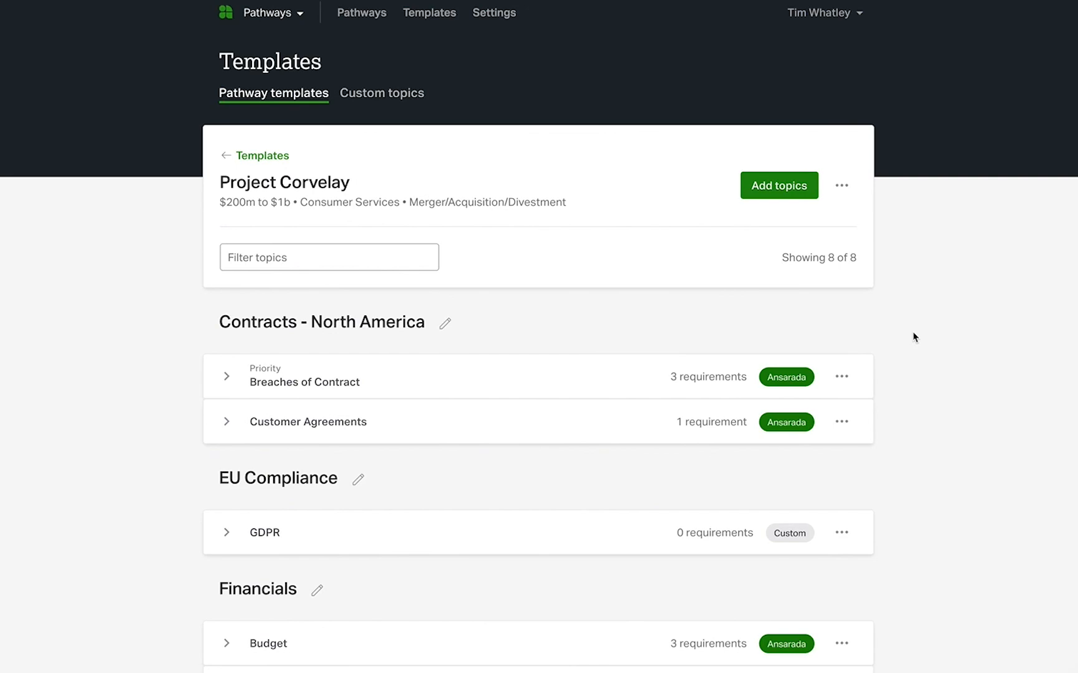
# Expand all topics in the template to view their requirements, and collapse them all again
pyautogui.click(842, 186)
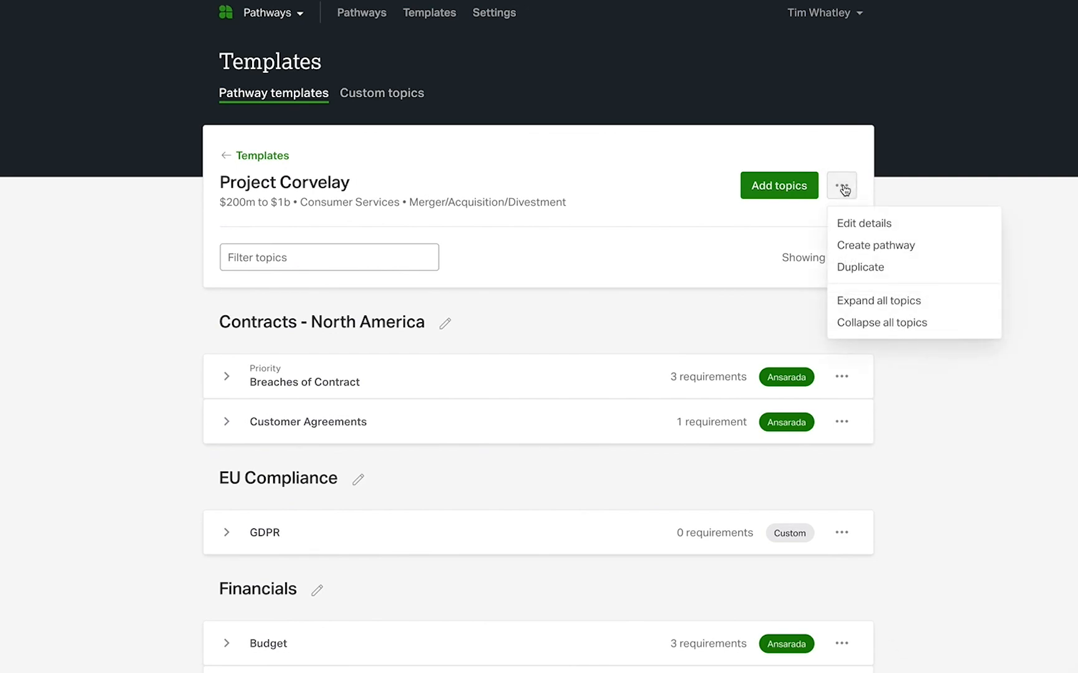
pyautogui.click(889, 303)
pyautogui.scroll(-2, 945, 299)
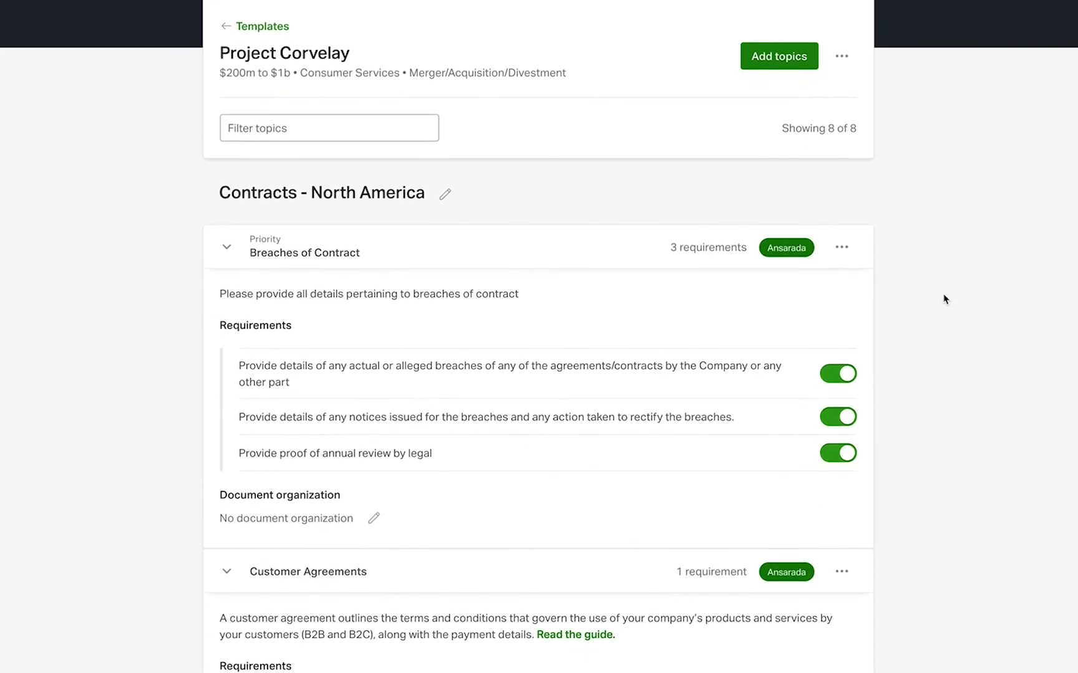
pyautogui.scroll(2, 944, 300)
pyautogui.click(841, 186)
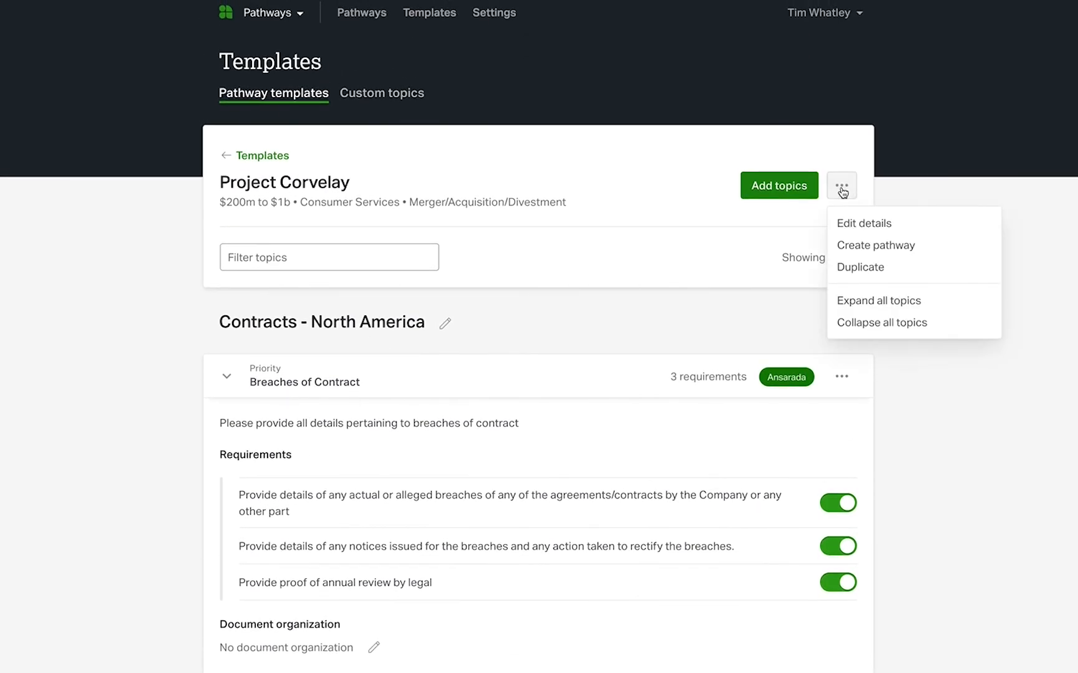
pyautogui.click(903, 328)
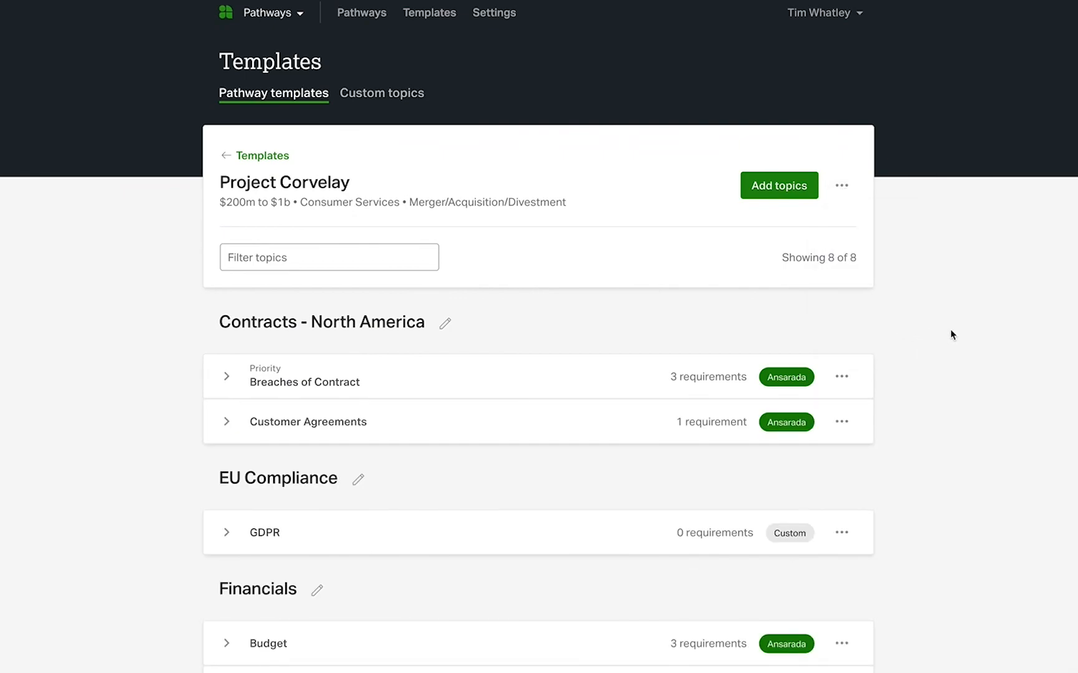
# Filter the template's topics by "finance" and open the template's options
pyautogui.click(356, 256)
pyautogui.write('finance')
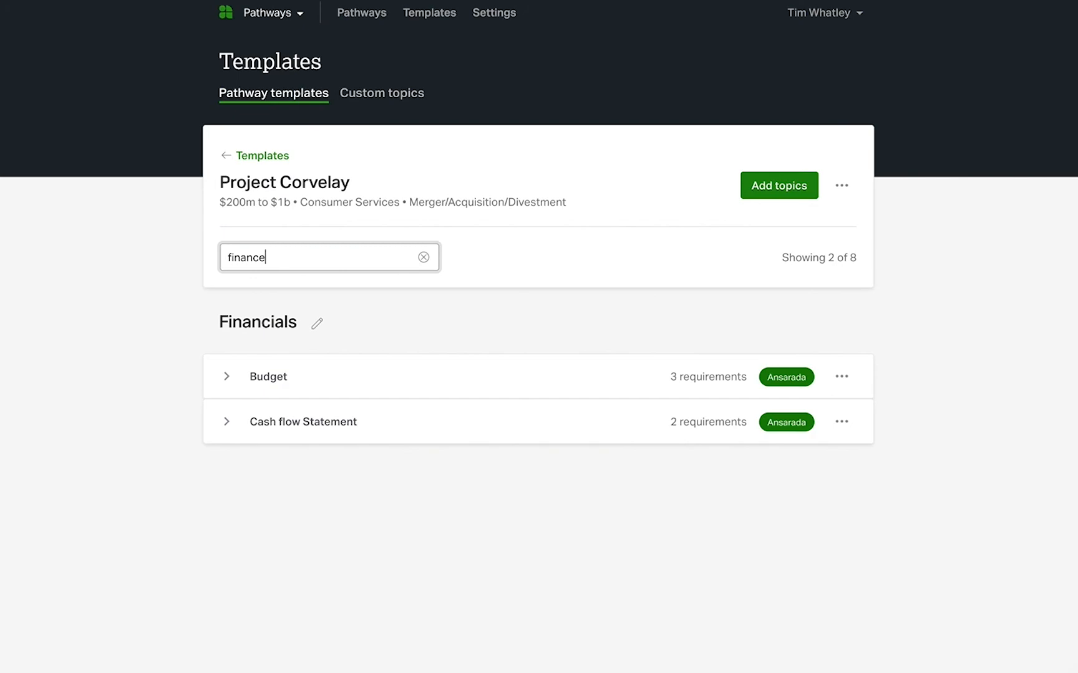
pyautogui.click(852, 189)
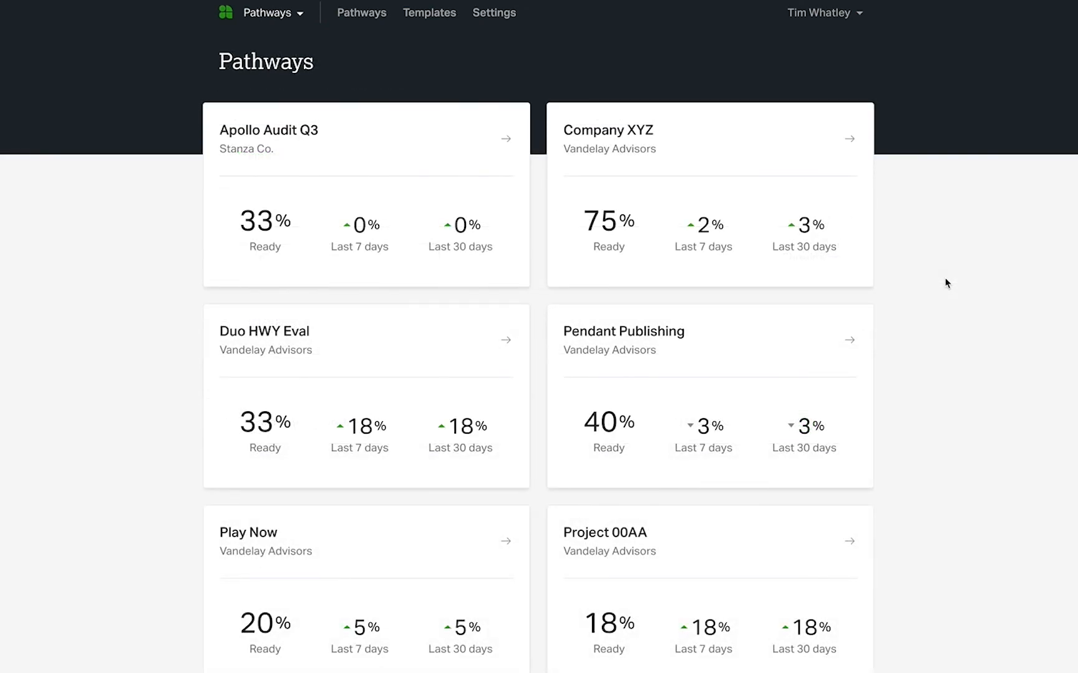
# Start a new pathway named Project Corvelay based on the Project Corvelay template
pyautogui.scroll(-8, 945, 283)
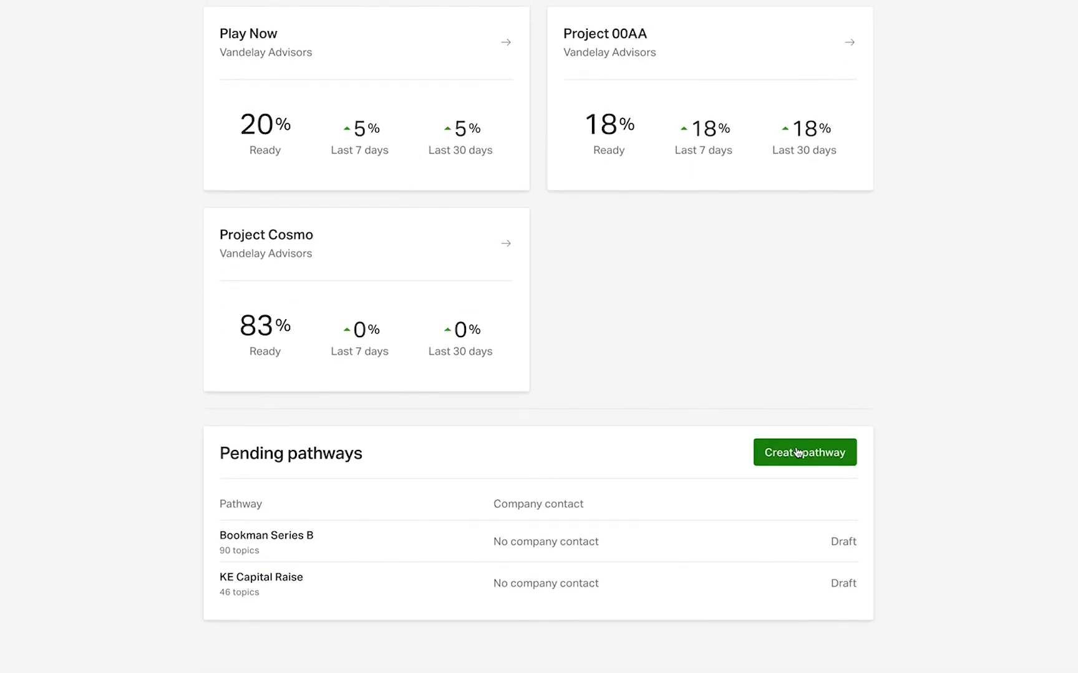
pyautogui.click(796, 452)
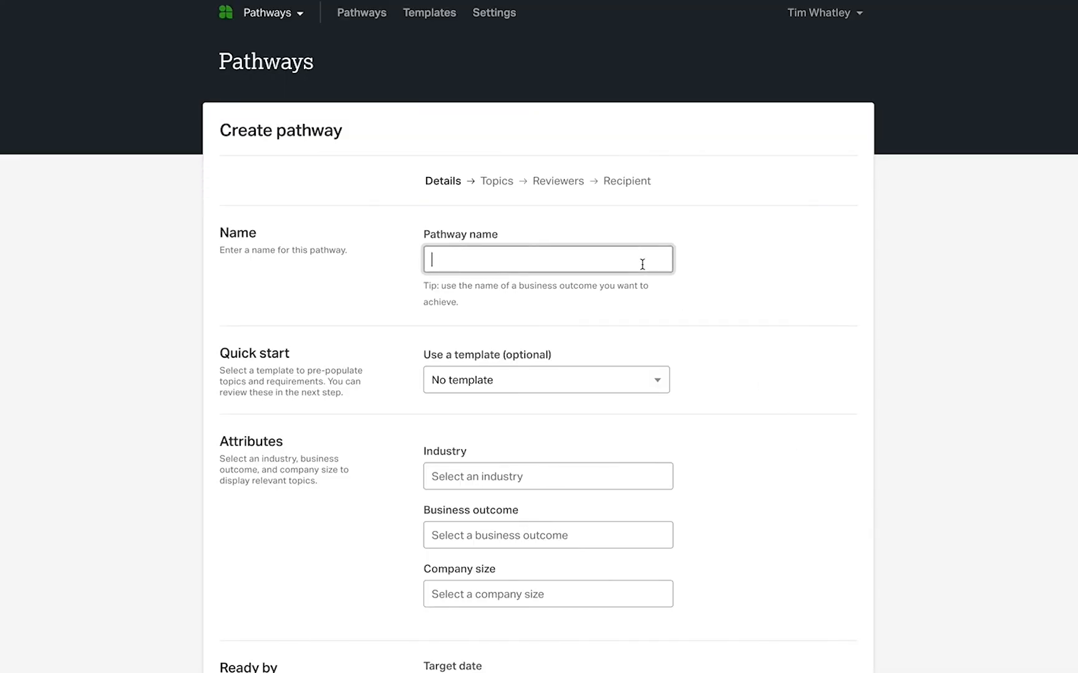
pyautogui.write('Project Corvelay')
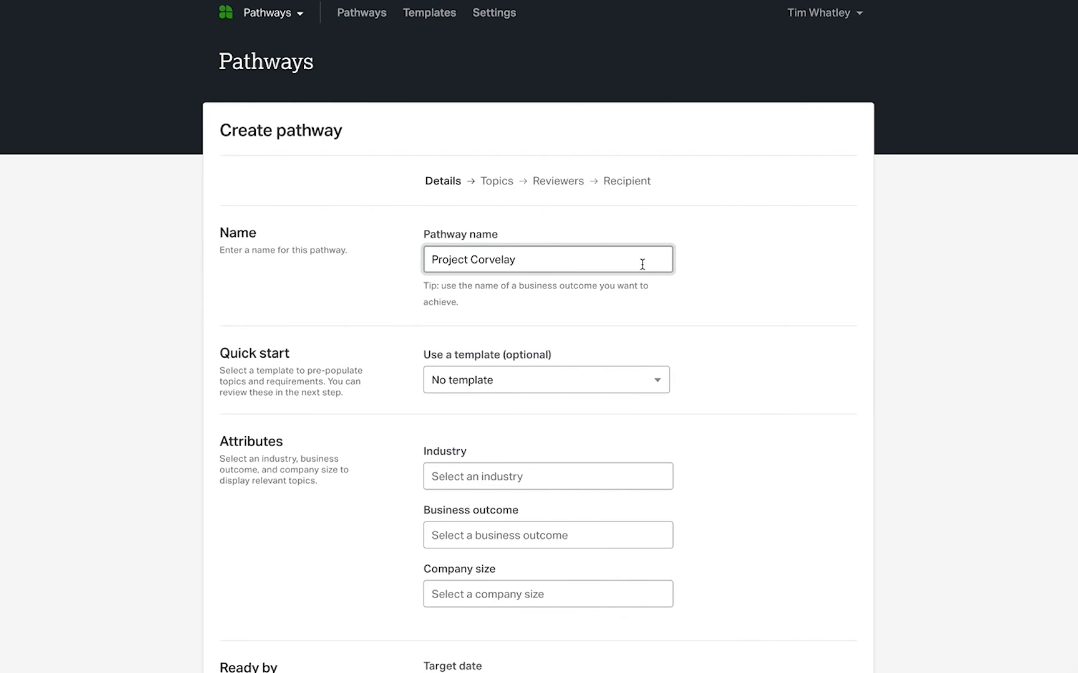
pyautogui.click(654, 380)
pyautogui.click(635, 603)
pyautogui.scroll(-3, 716, 599)
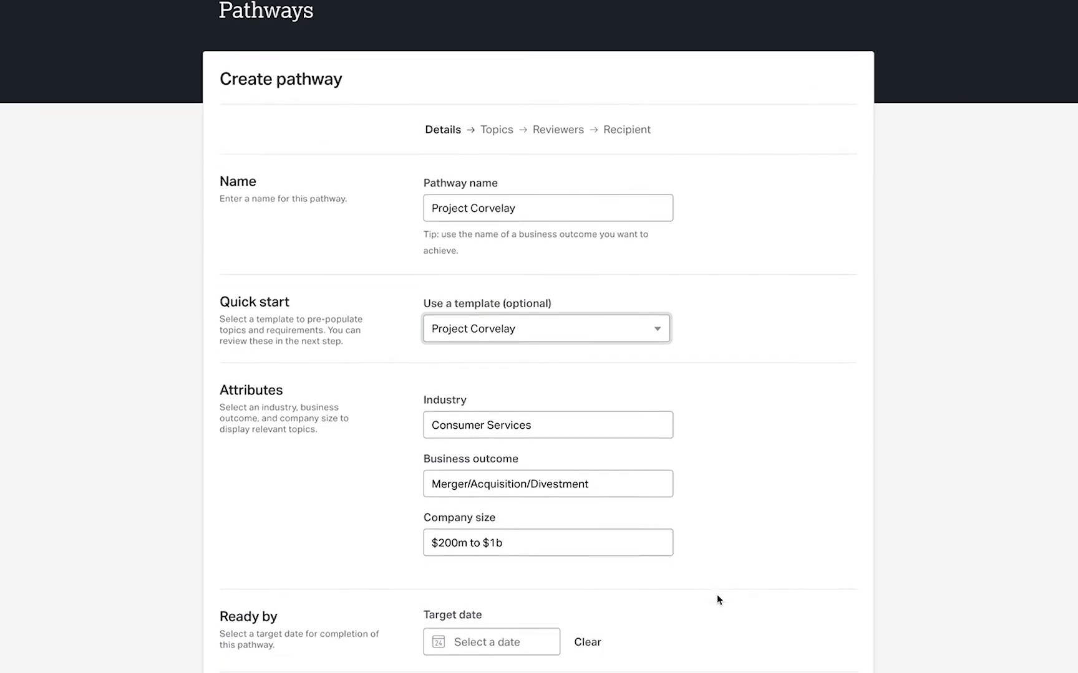
# Set the new pathway's target date to 20 Sep 2020
pyautogui.click(515, 531)
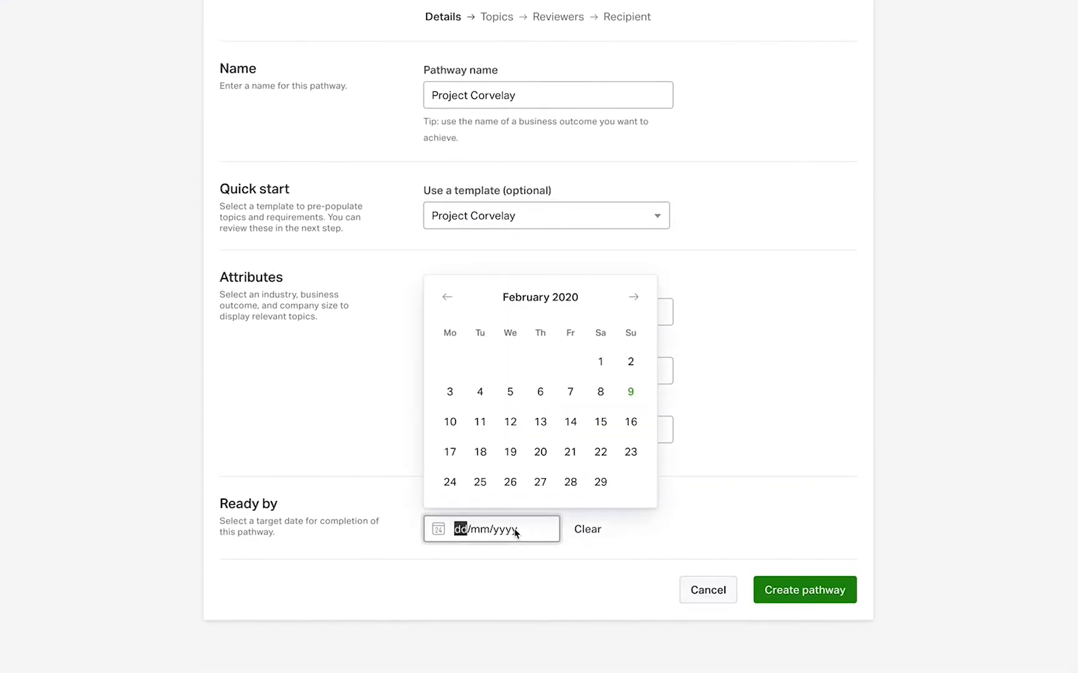
pyautogui.write('2009')
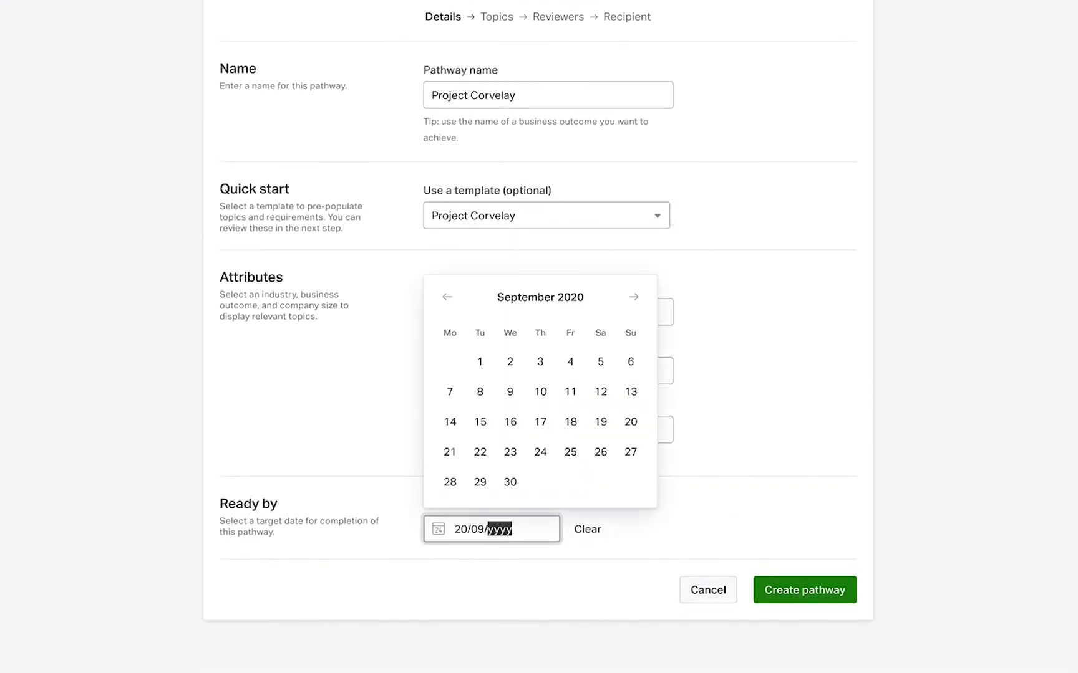
pyautogui.click(628, 428)
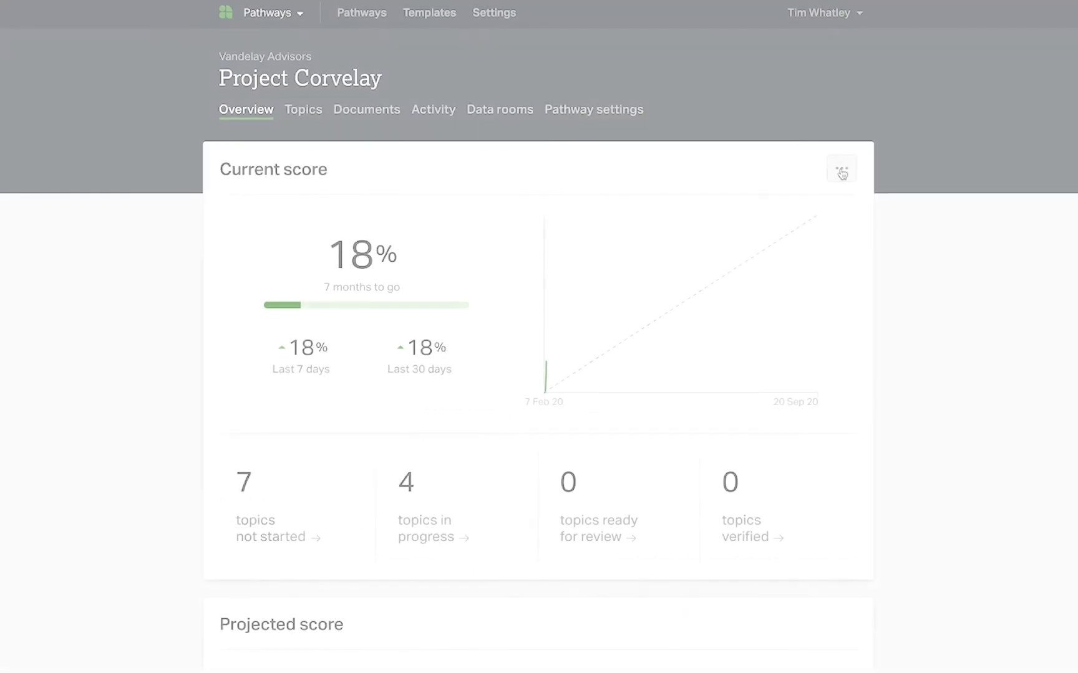
# From the existing Project Corvelay pathway's current score overview, change the target date to 4 Jul 2020 and save it
pyautogui.click(841, 169)
pyautogui.click(854, 207)
pyautogui.click(505, 305)
pyautogui.click(449, 346)
pyautogui.click(449, 347)
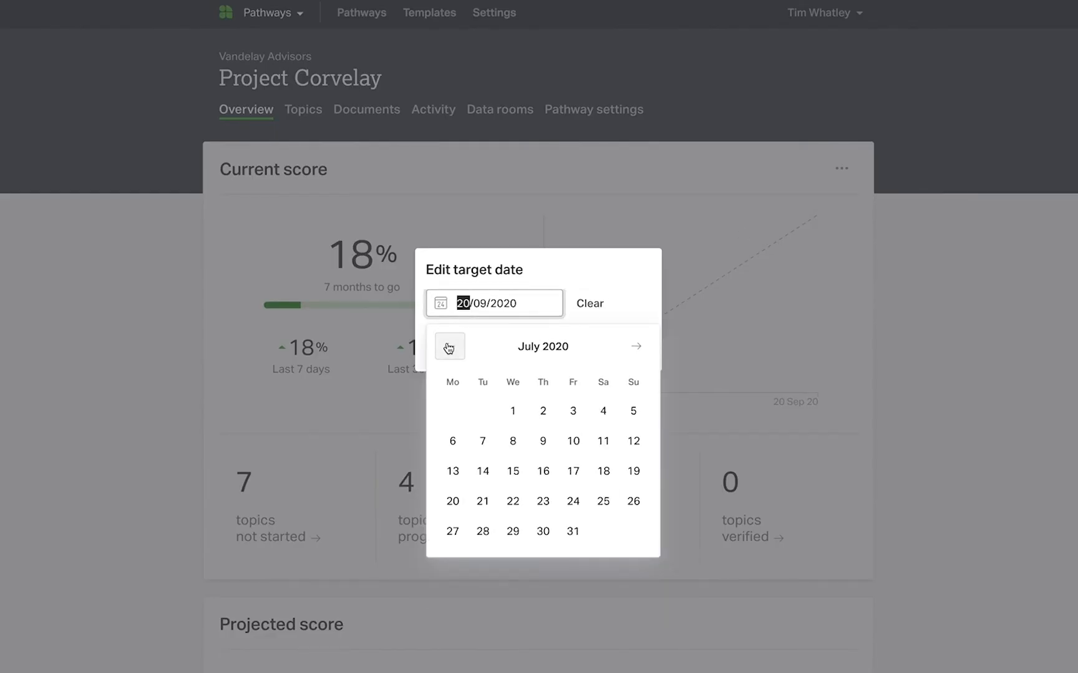
pyautogui.click(603, 411)
pyautogui.click(613, 348)
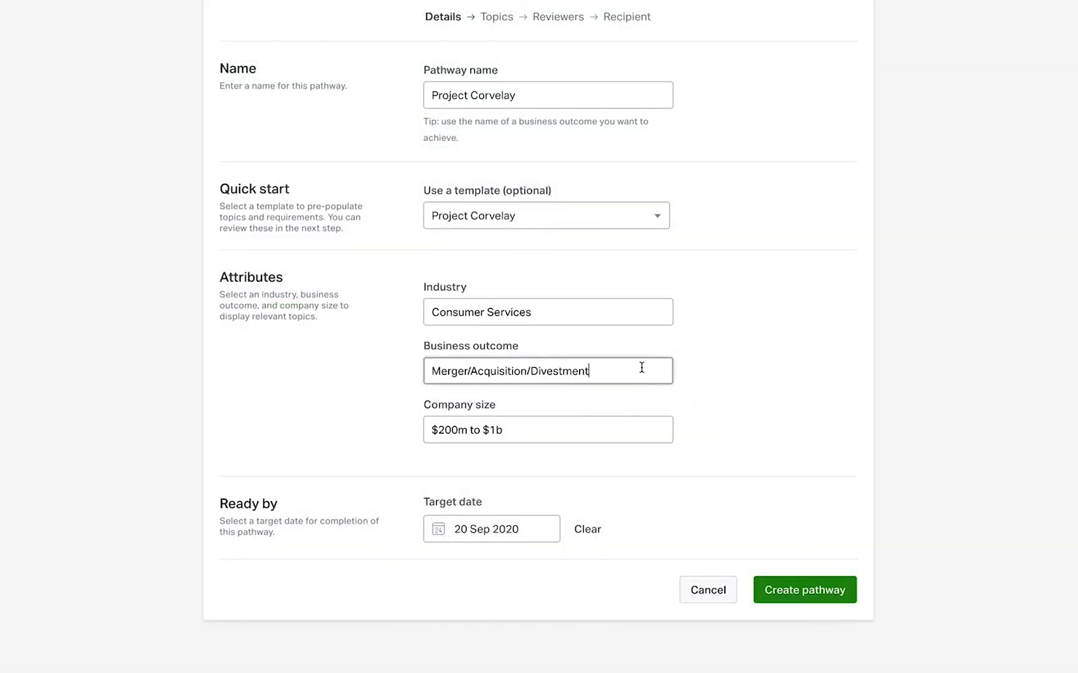
# Look through the available business outcome and company size options for the new pathway without choosing others
pyautogui.click(642, 368)
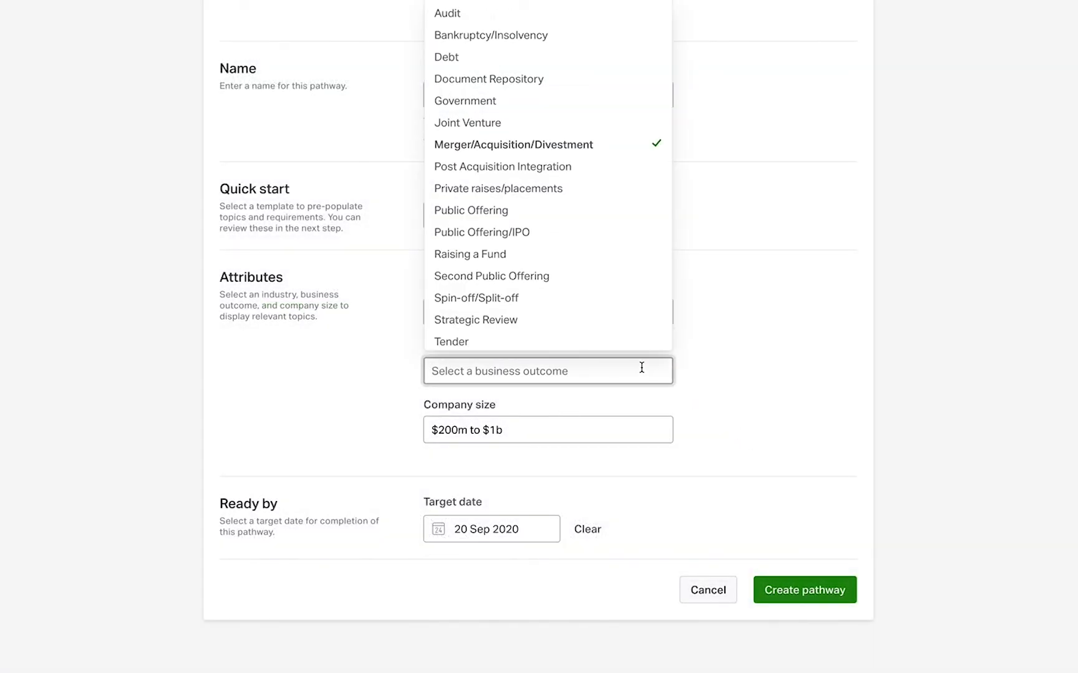
pyautogui.click(739, 377)
pyautogui.click(628, 425)
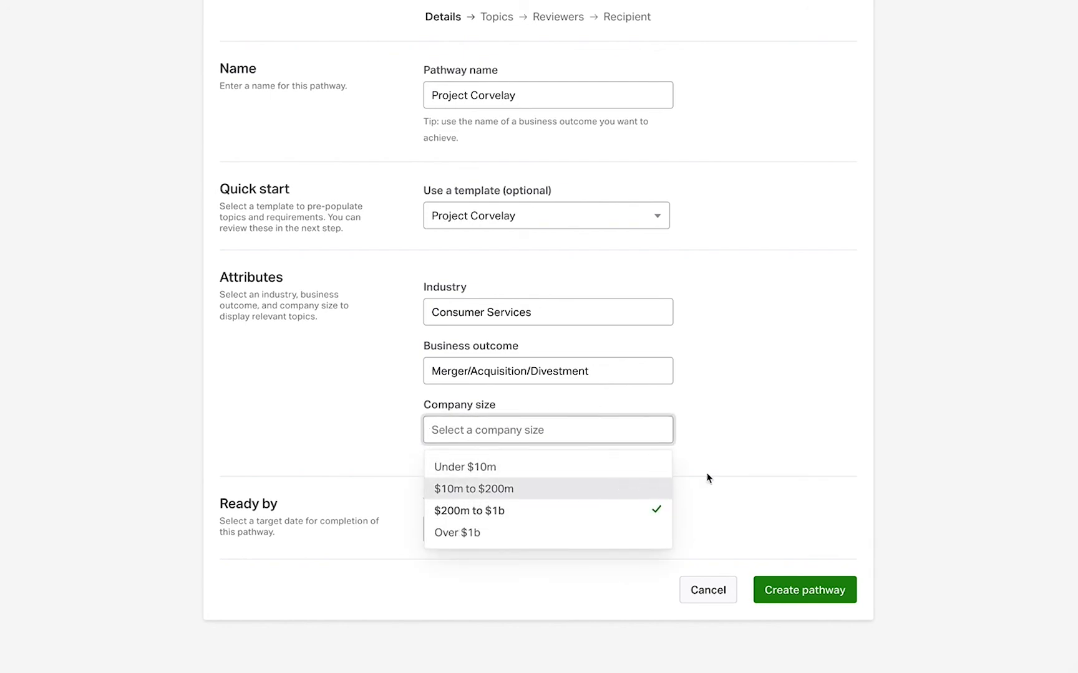
pyautogui.click(750, 457)
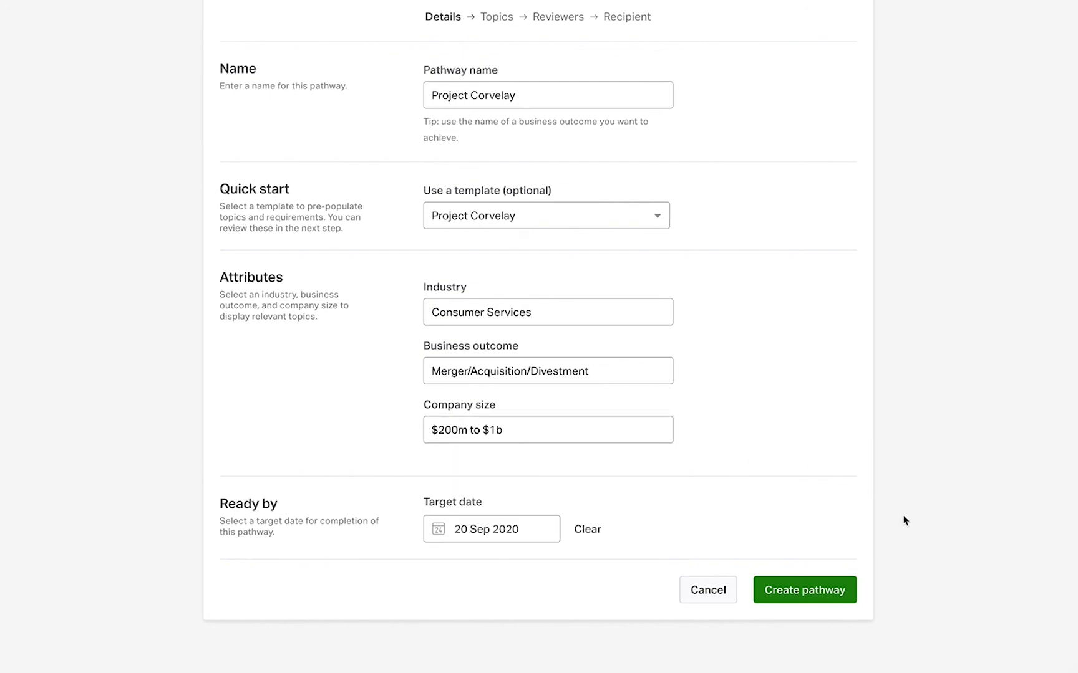
# Create the pathway with its template topics and assign a reviewer each to Contracts - North America, Financials, HR and Operations
pyautogui.click(814, 593)
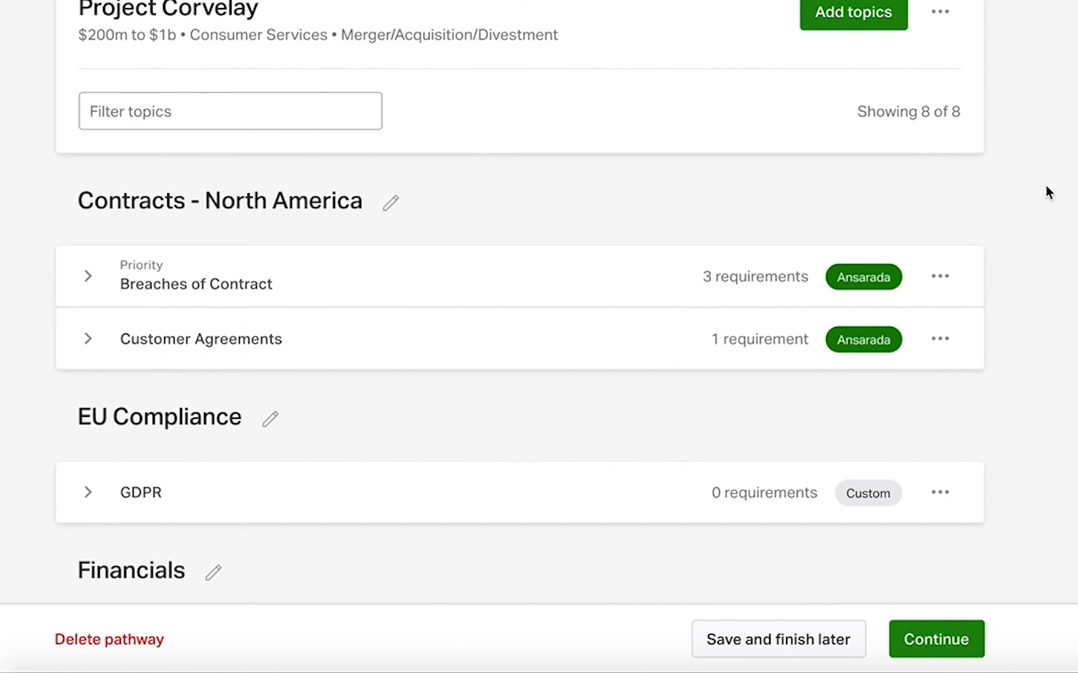
pyautogui.click(912, 638)
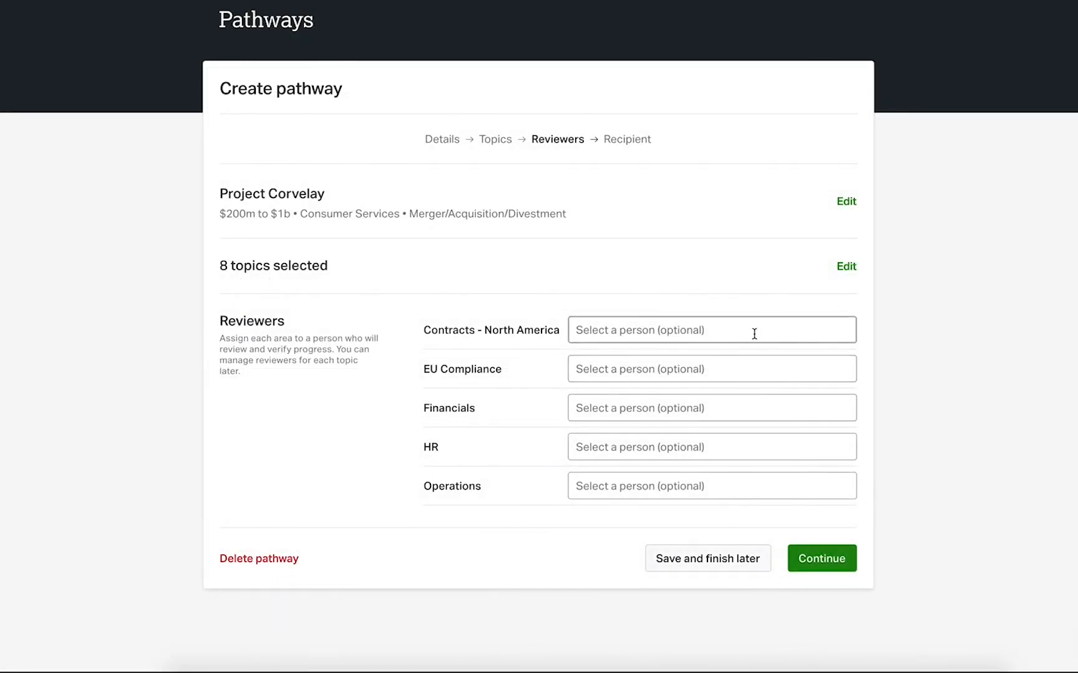
pyautogui.click(754, 333)
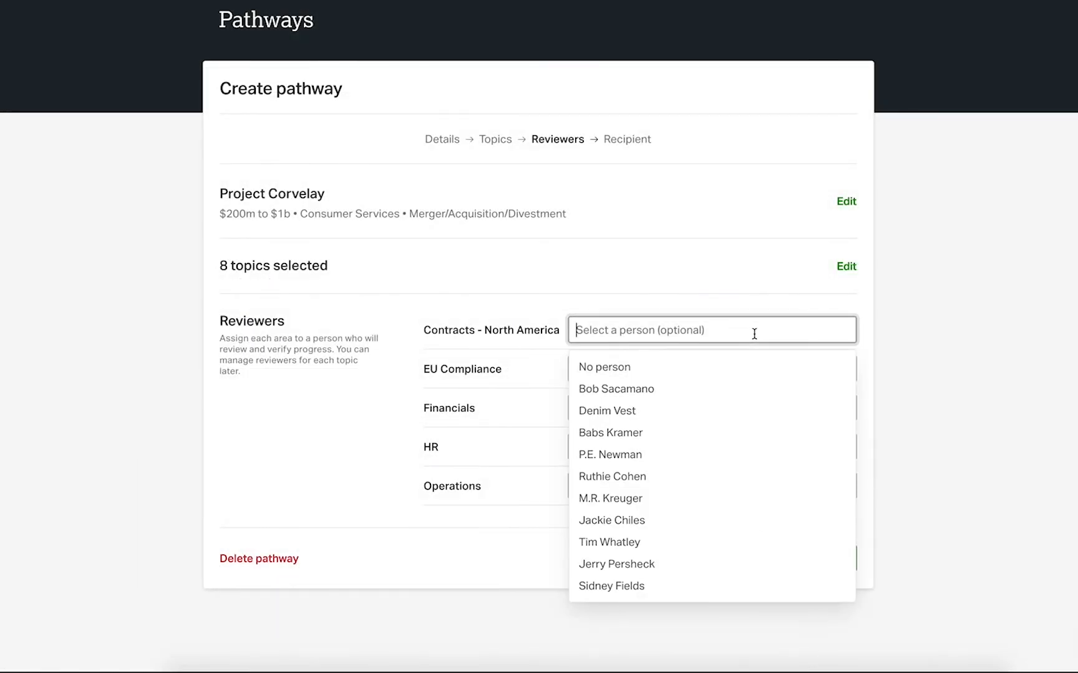
pyautogui.click(750, 387)
pyautogui.click(745, 405)
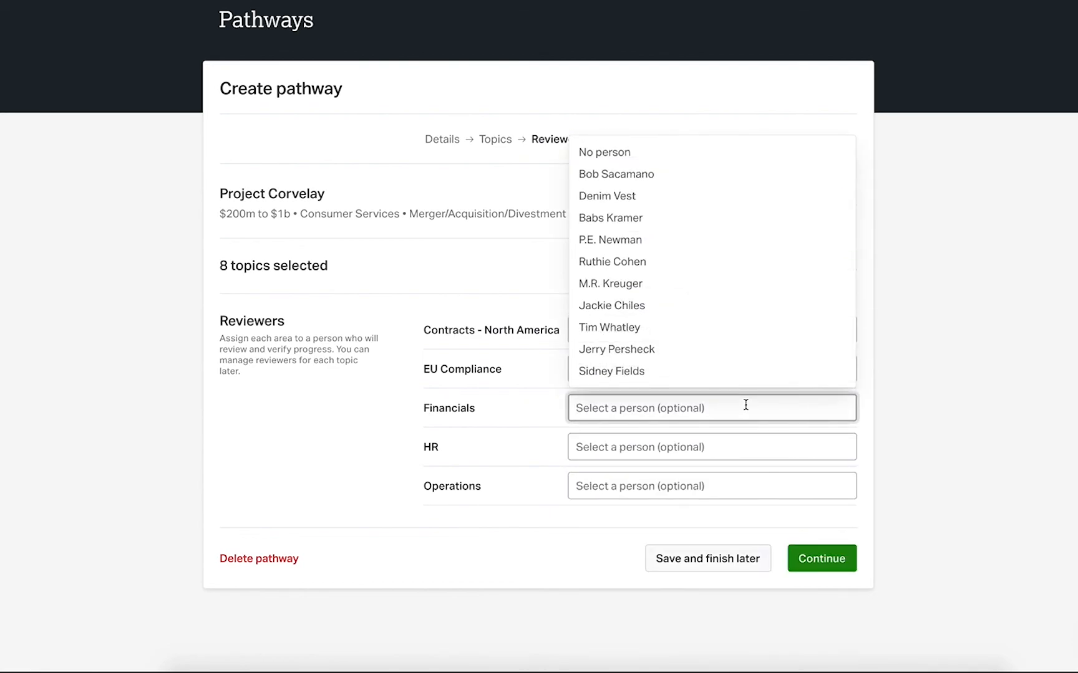
pyautogui.click(751, 307)
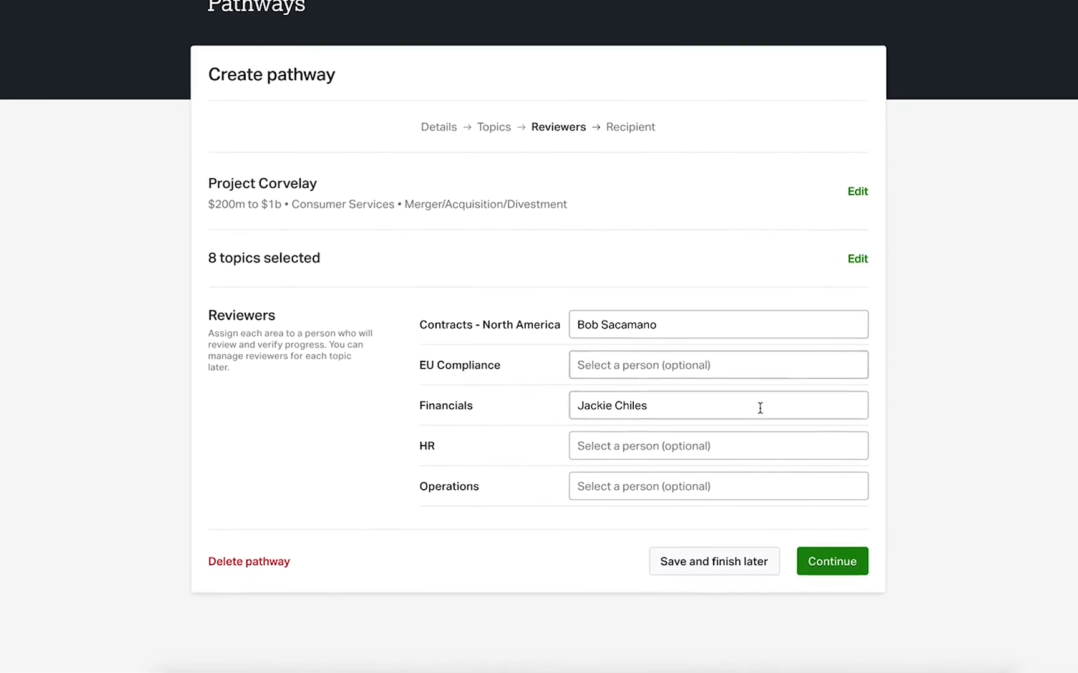
pyautogui.click(751, 446)
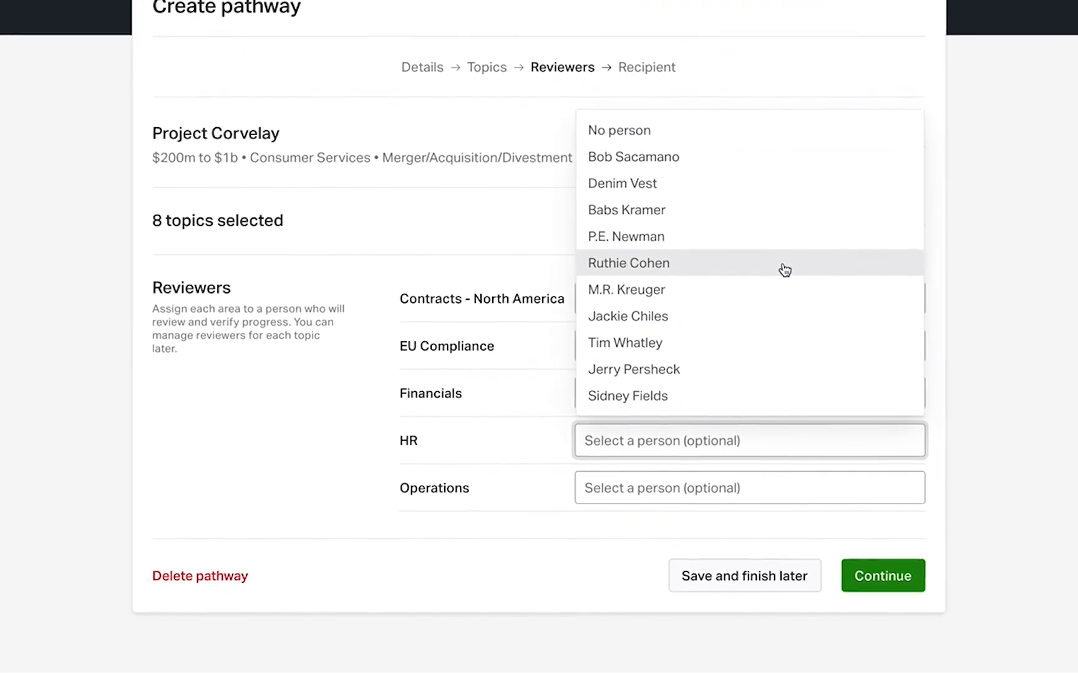
pyautogui.click(785, 270)
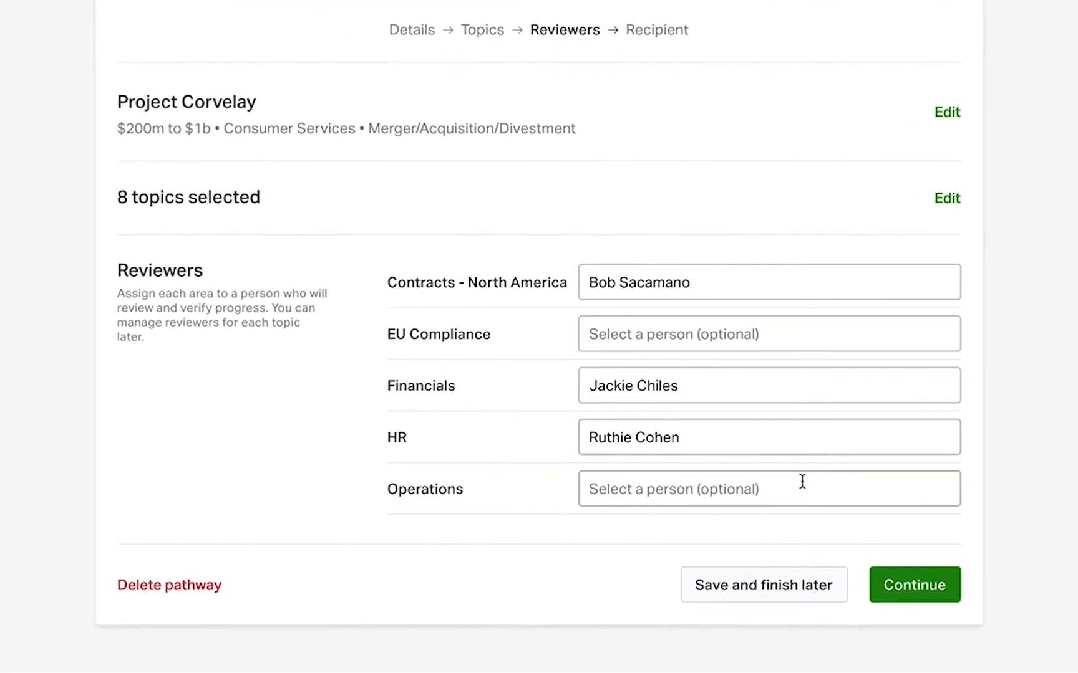
pyautogui.click(777, 488)
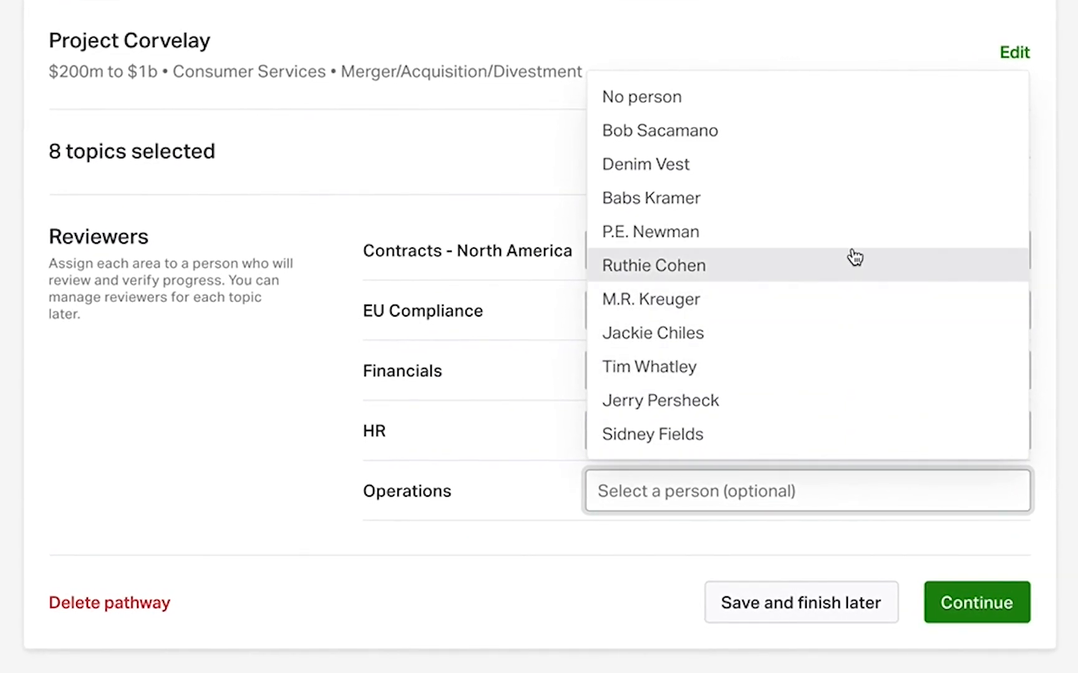
pyautogui.click(852, 232)
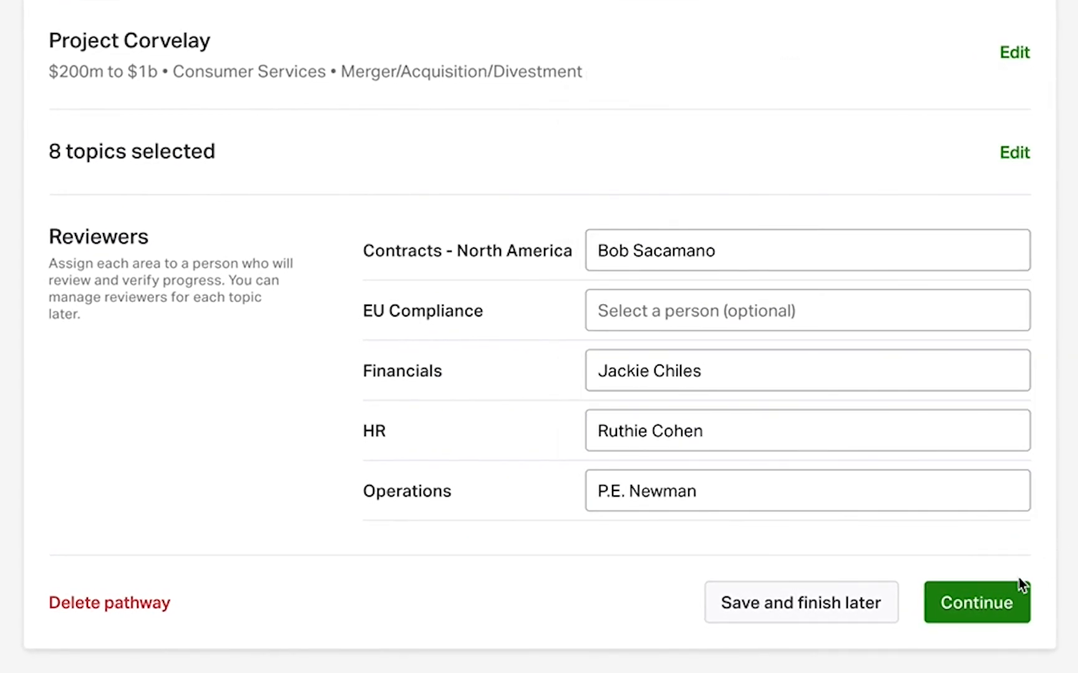
pyautogui.click(963, 604)
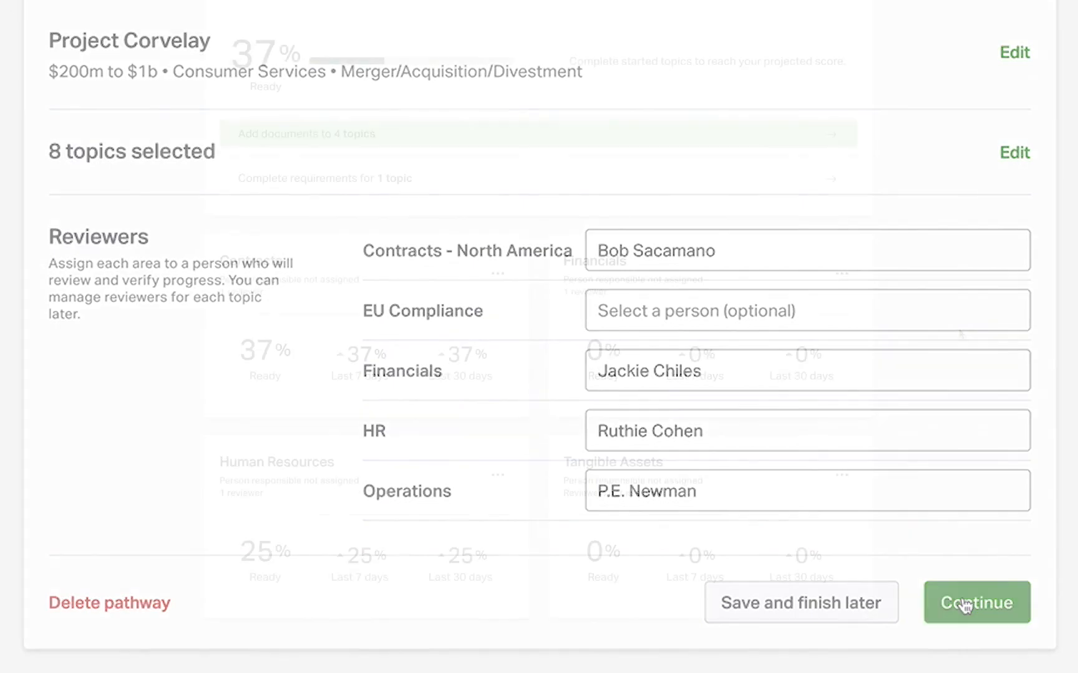
# Choose a different Vandelay Advisors person as reviewer of the Financials area and save the change
pyautogui.click(837, 276)
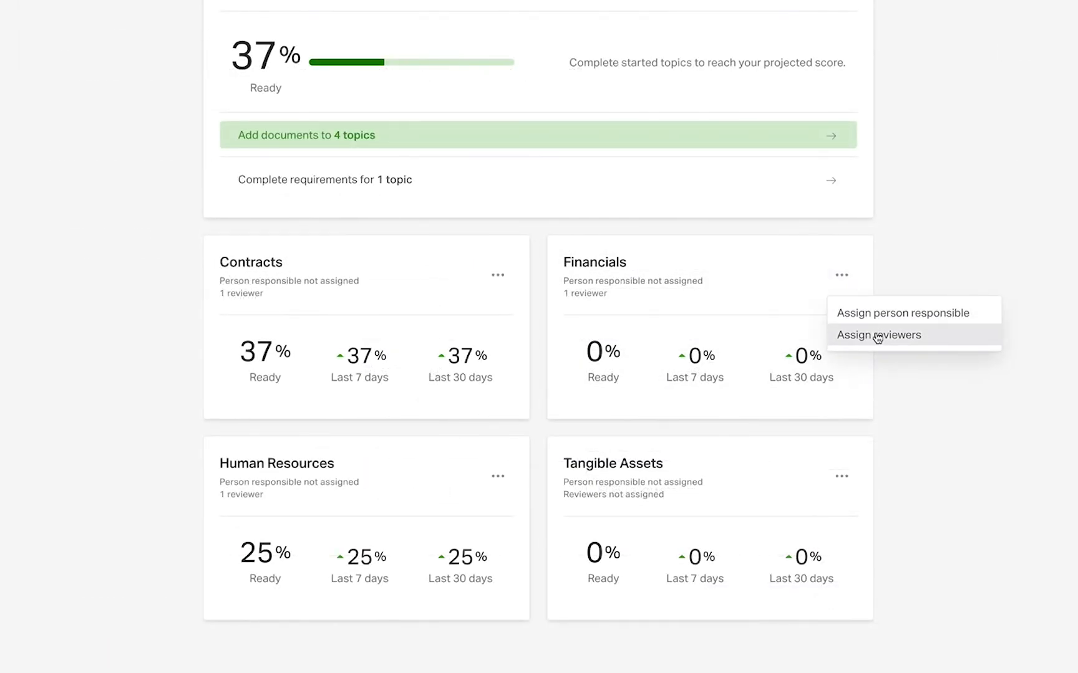
pyautogui.click(877, 335)
pyautogui.click(645, 332)
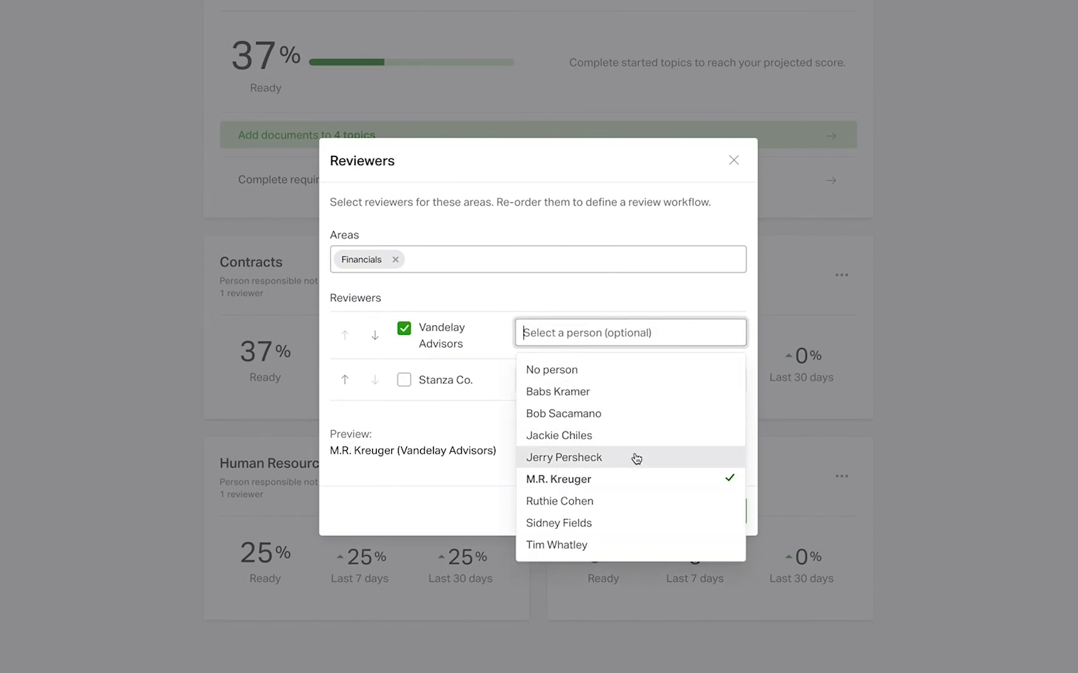
pyautogui.click(630, 457)
pyautogui.click(683, 525)
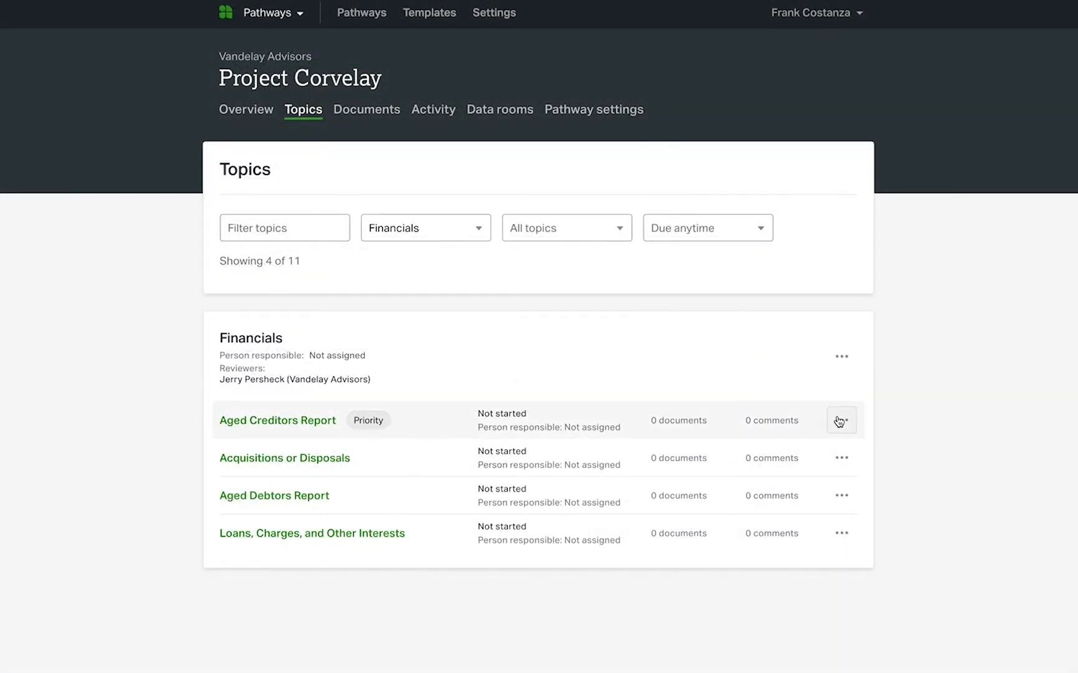
# Assign one Stanza Co. person and one Vandelay Advisors person as reviewers of the Aged Debtors Report topic, with Vandelay Advisors reviewing first, and save
pyautogui.click(841, 420)
pyautogui.click(861, 478)
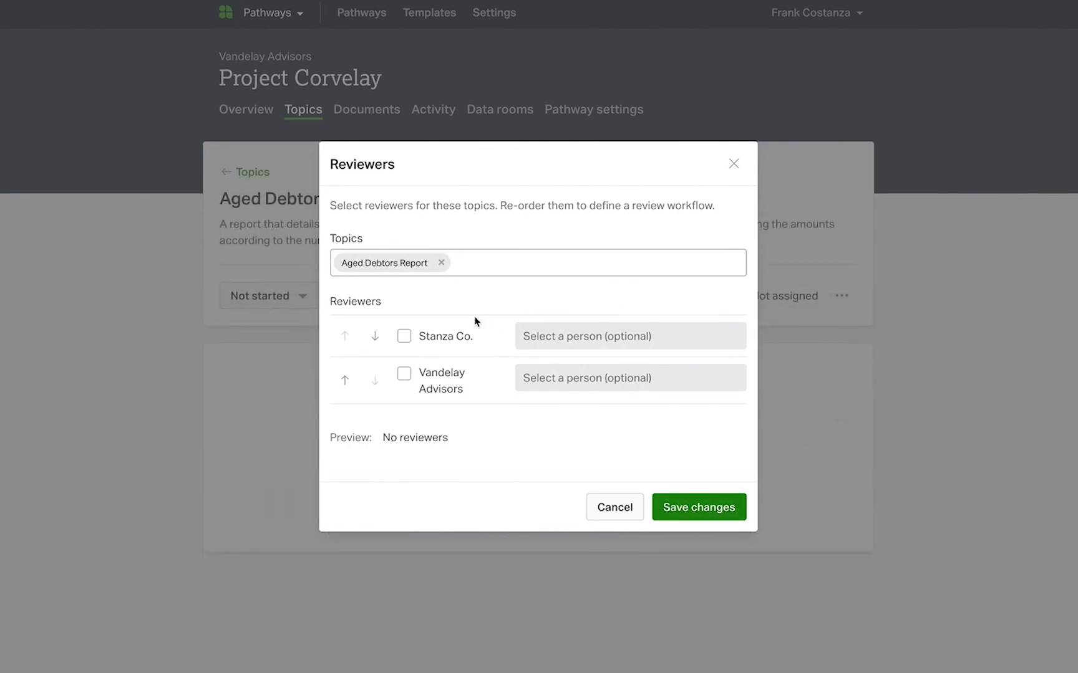
pyautogui.click(404, 337)
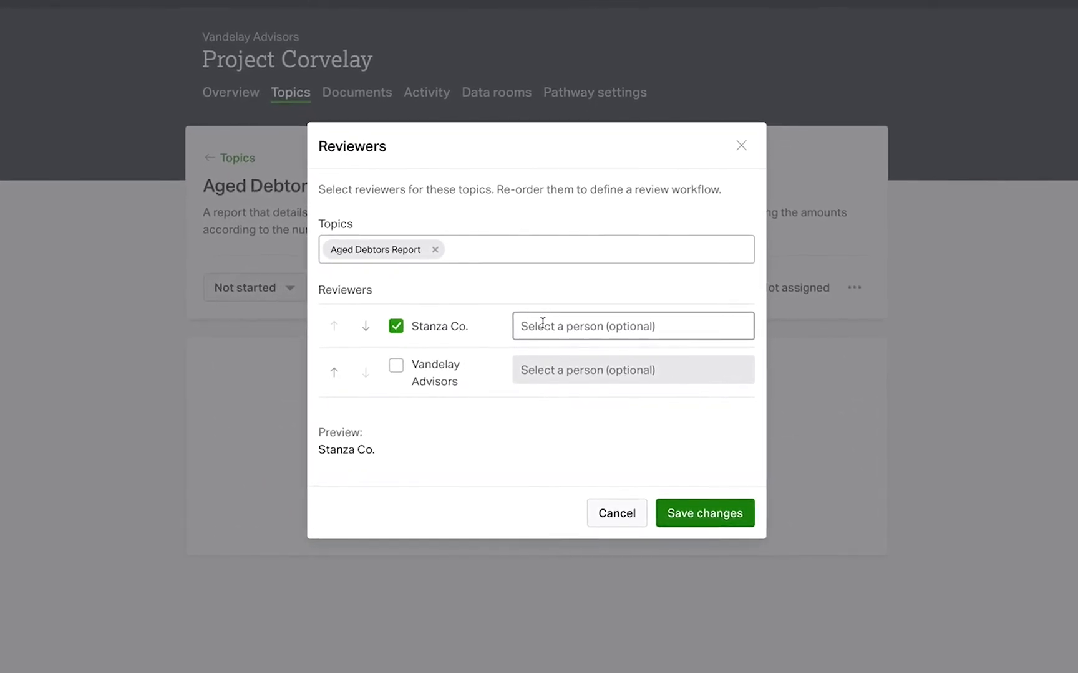
pyautogui.click(542, 322)
pyautogui.click(585, 408)
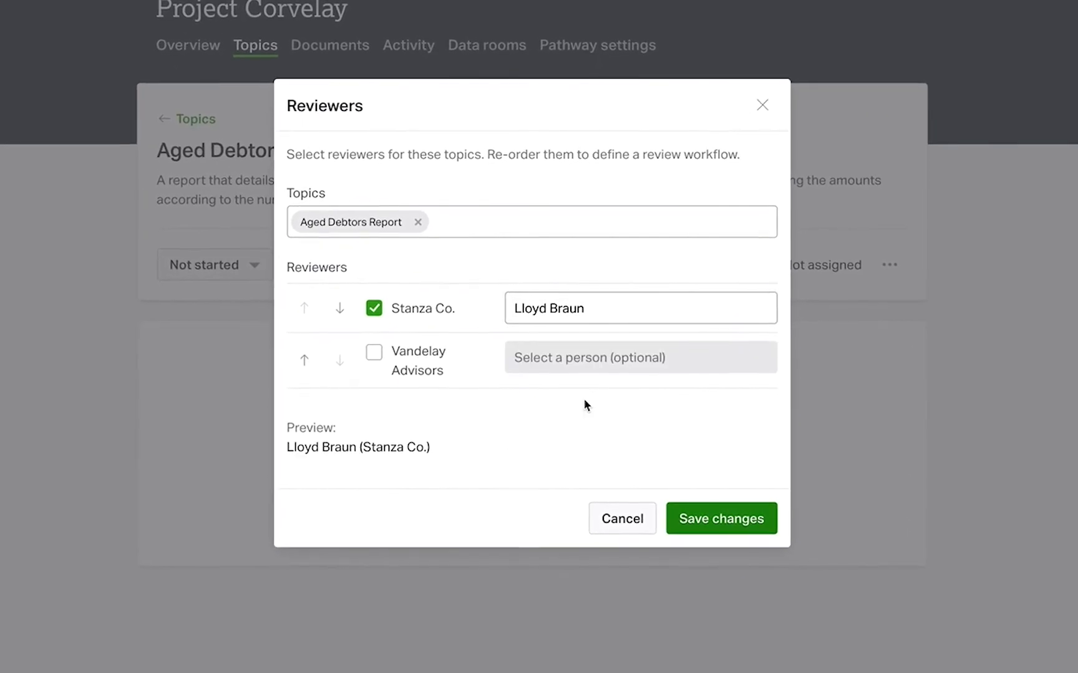
pyautogui.click(374, 353)
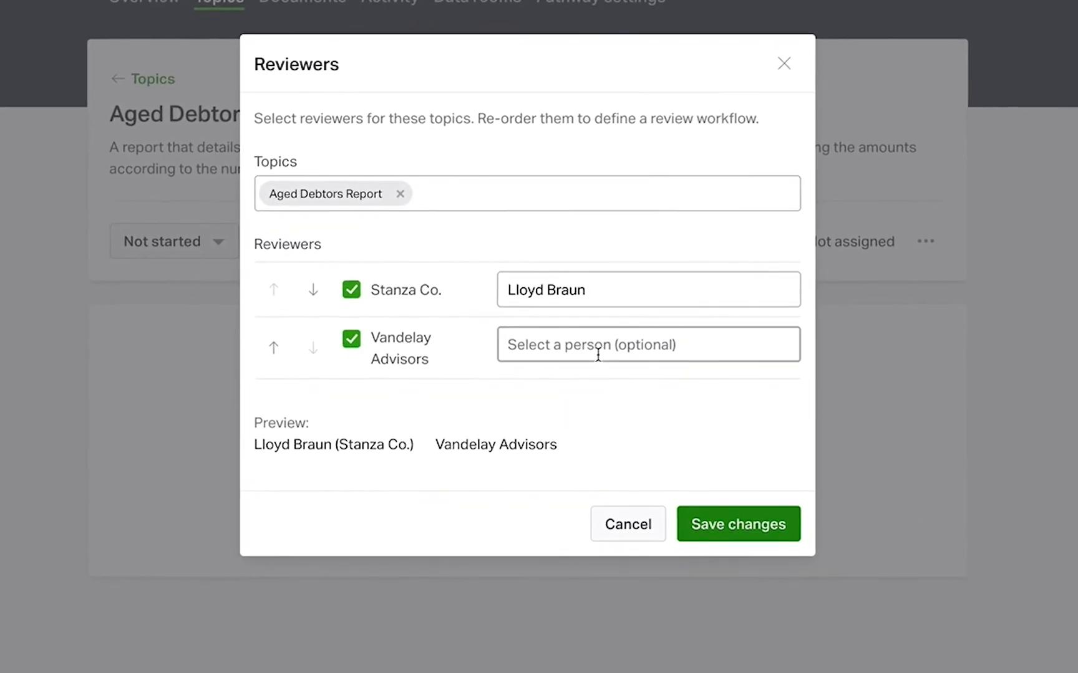
pyautogui.click(596, 354)
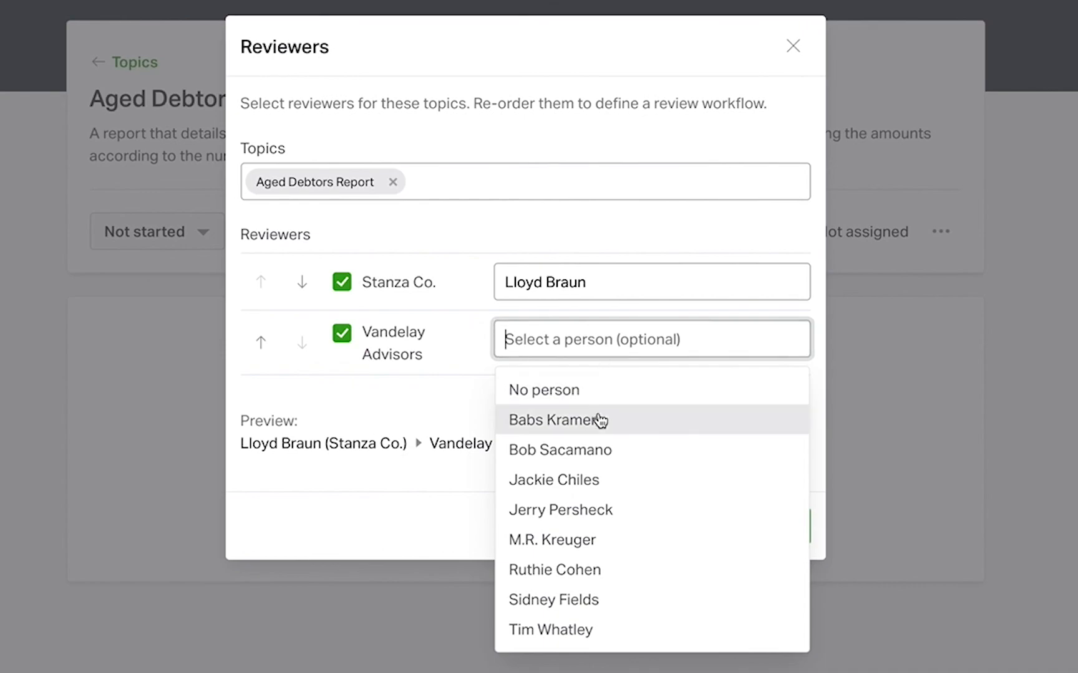
pyautogui.click(581, 586)
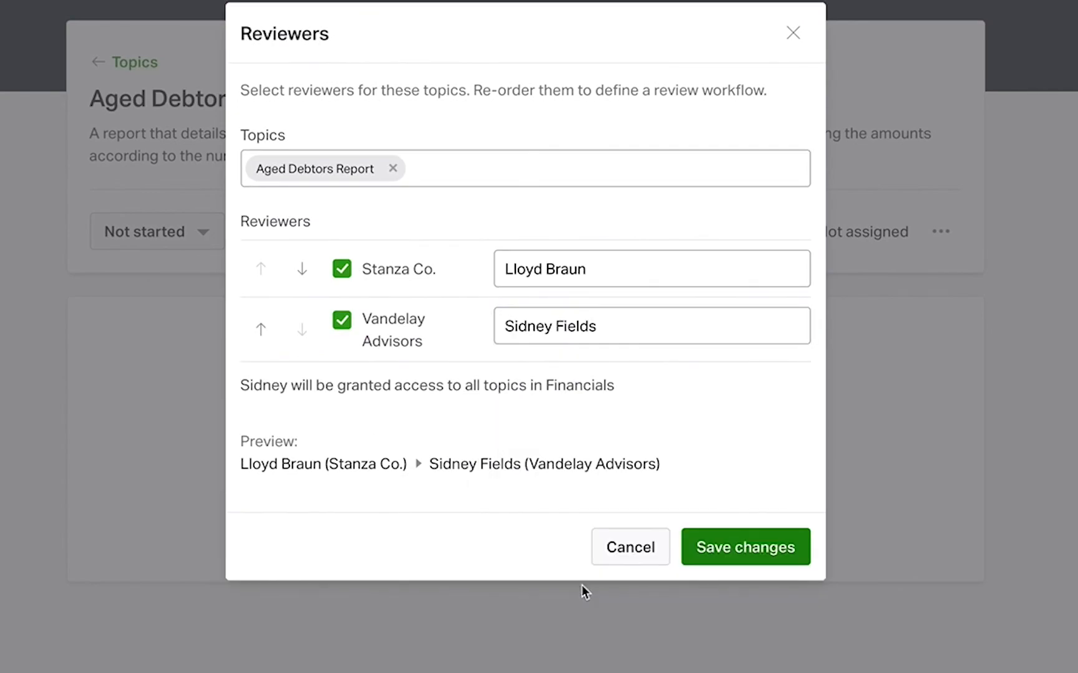
pyautogui.click(261, 329)
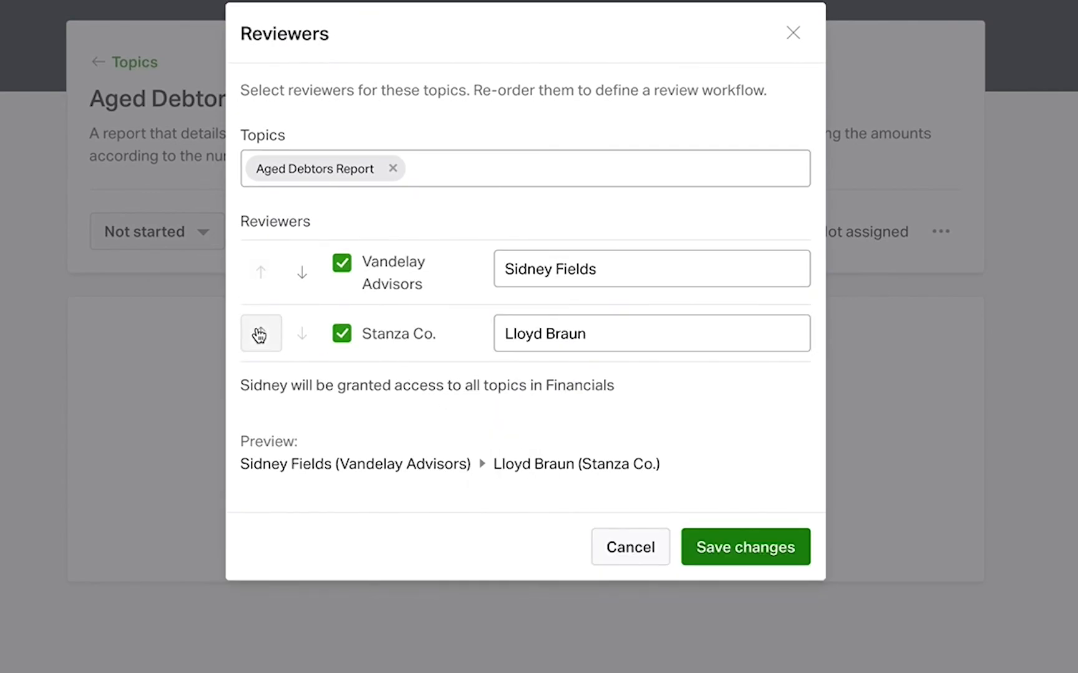
pyautogui.click(730, 552)
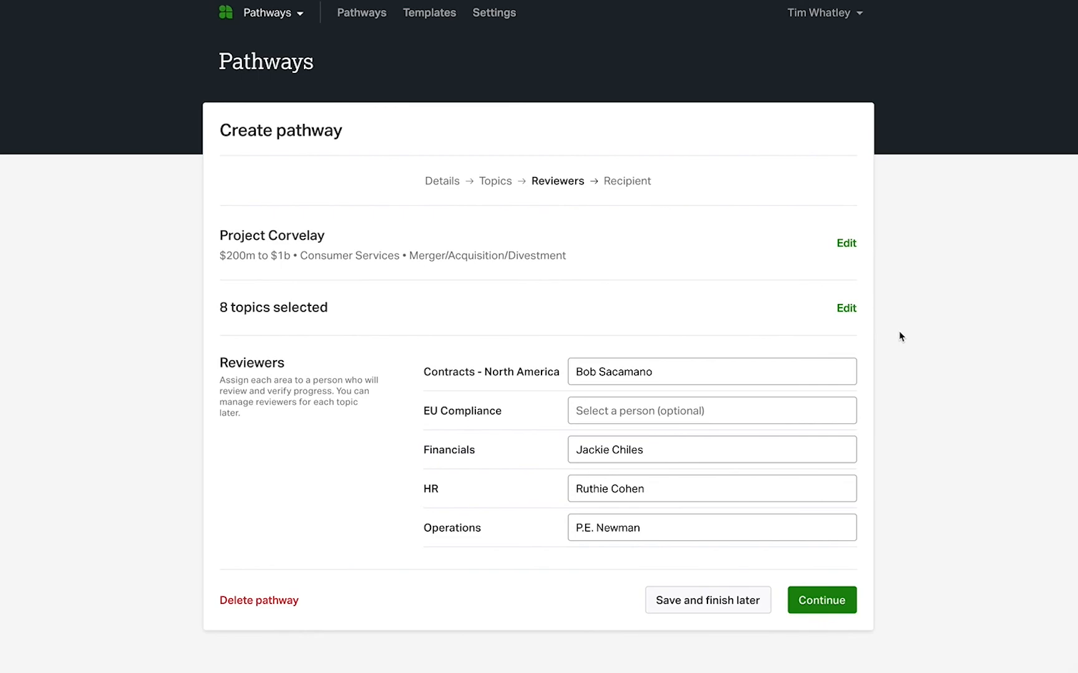
# From the team settings, invite a person by e-mail to Vandelay Advisors as an Administrator with access to the pending-invitation Project Corvelay pathway
pyautogui.click(496, 13)
pyautogui.click(302, 100)
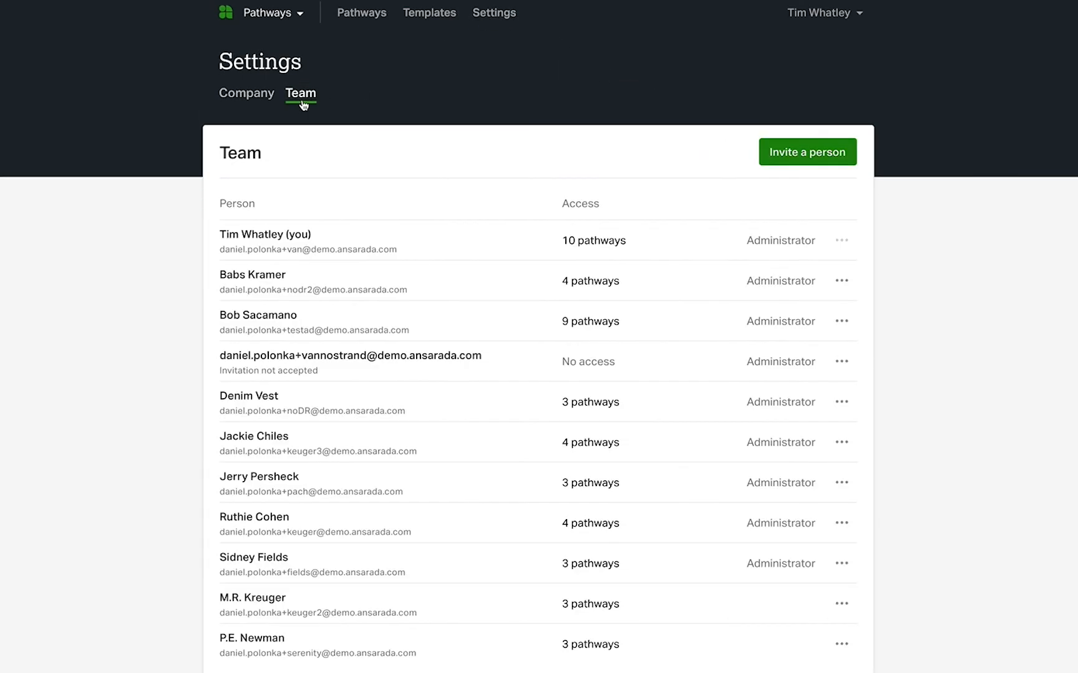
pyautogui.click(811, 153)
pyautogui.click(563, 301)
pyautogui.hotkey('ctrl', 'v')
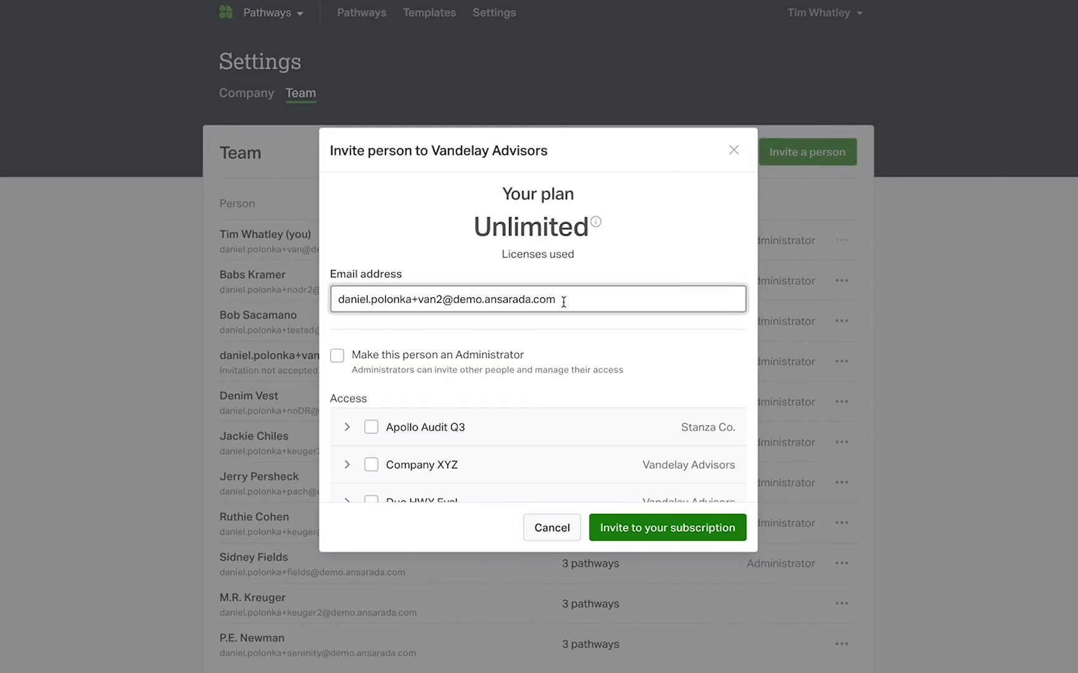
pyautogui.click(337, 356)
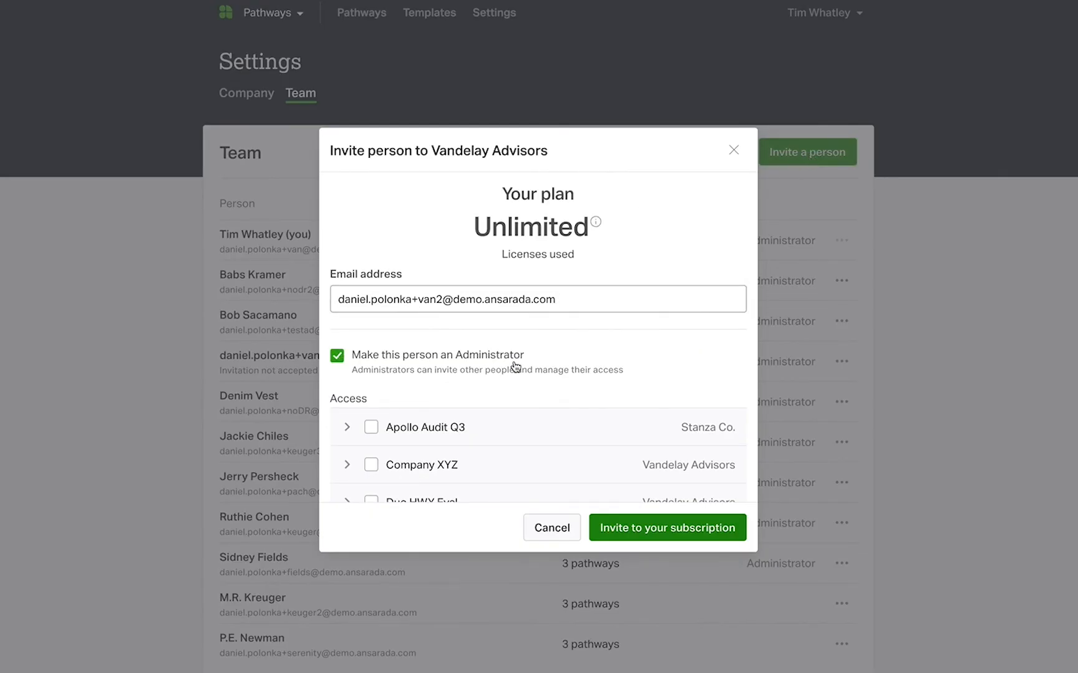
pyautogui.scroll(-5, 542, 391)
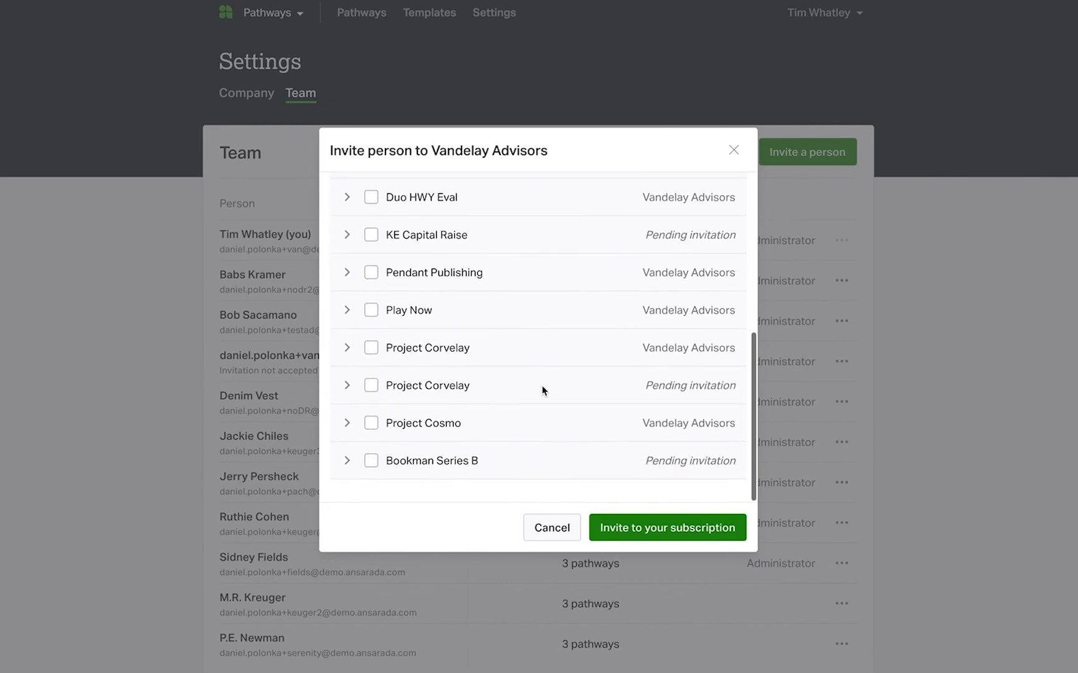
pyautogui.click(371, 387)
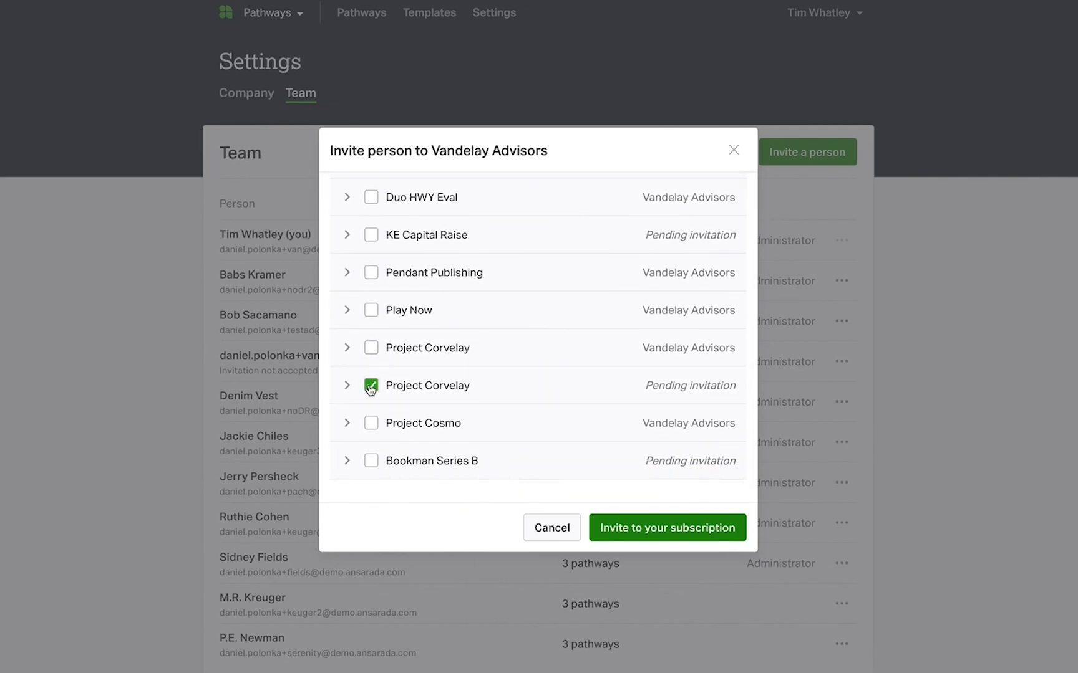
pyautogui.click(655, 528)
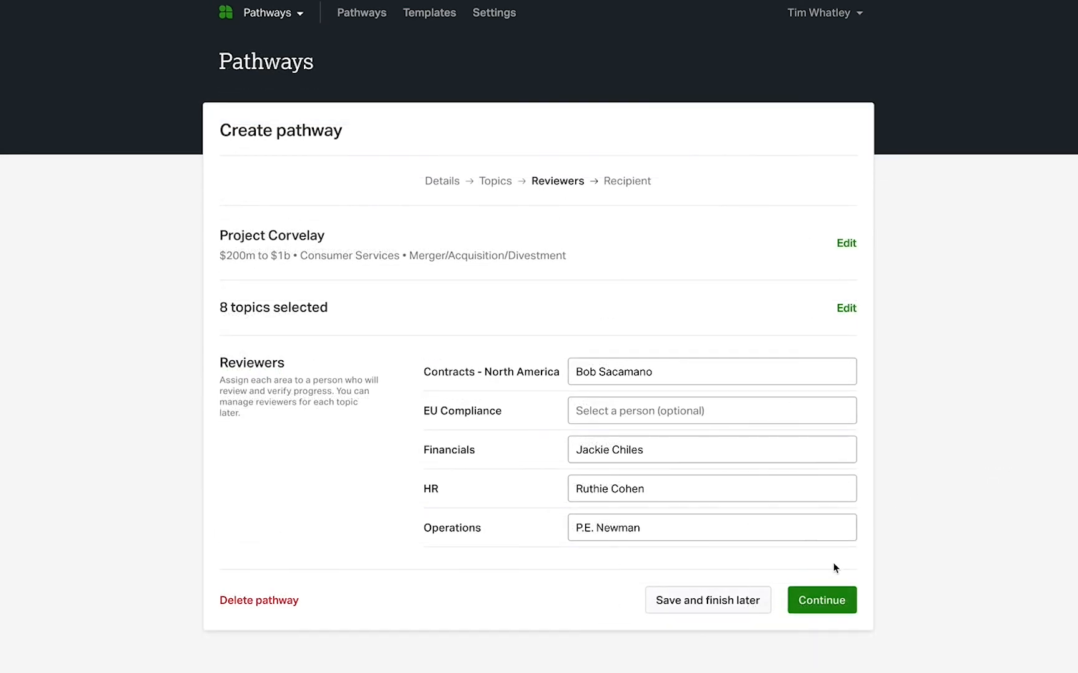
# Keep the assigned reviewers for the new Project Corvelay pathway, choose yourself as its recipient, and start the pathway
pyautogui.click(823, 603)
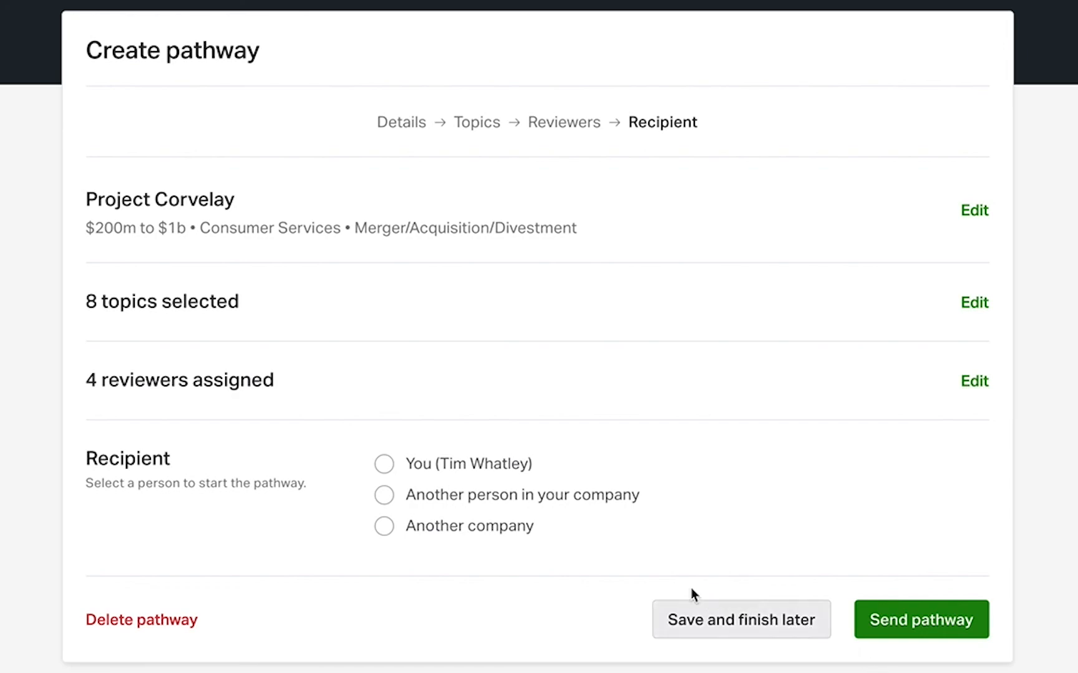
pyautogui.click(384, 526)
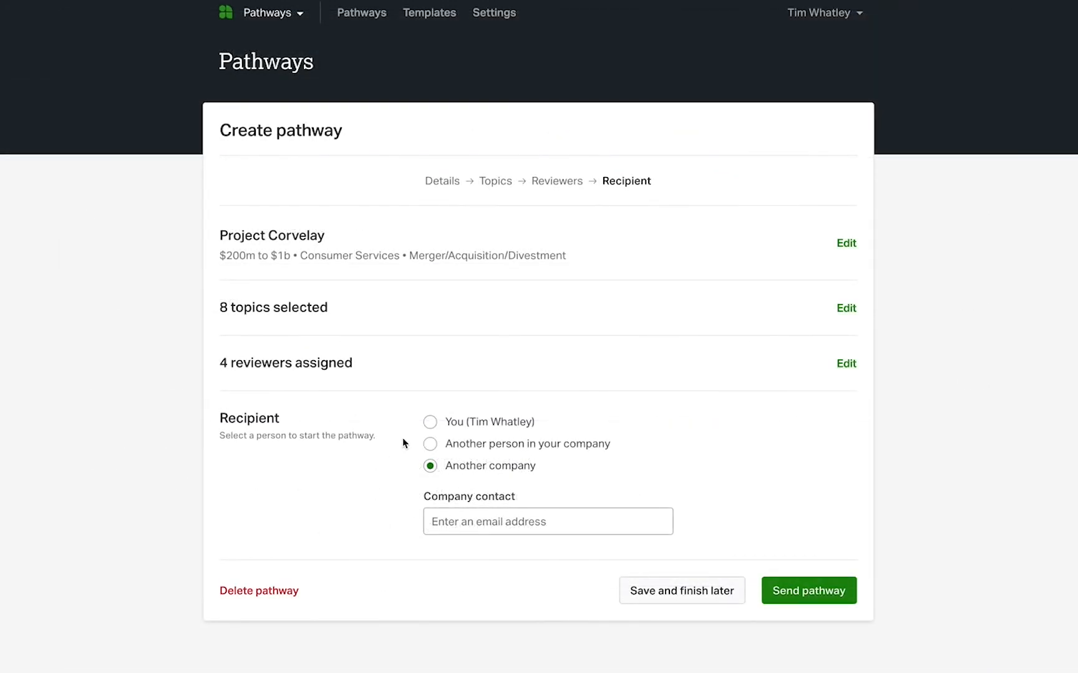
pyautogui.click(430, 423)
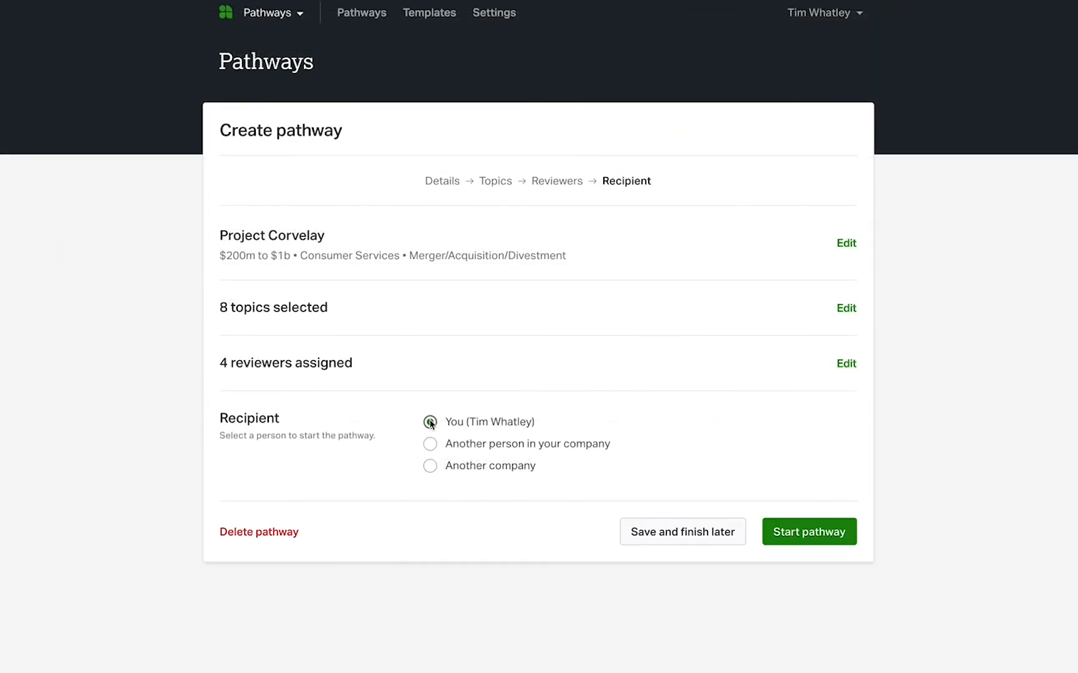
pyautogui.click(822, 538)
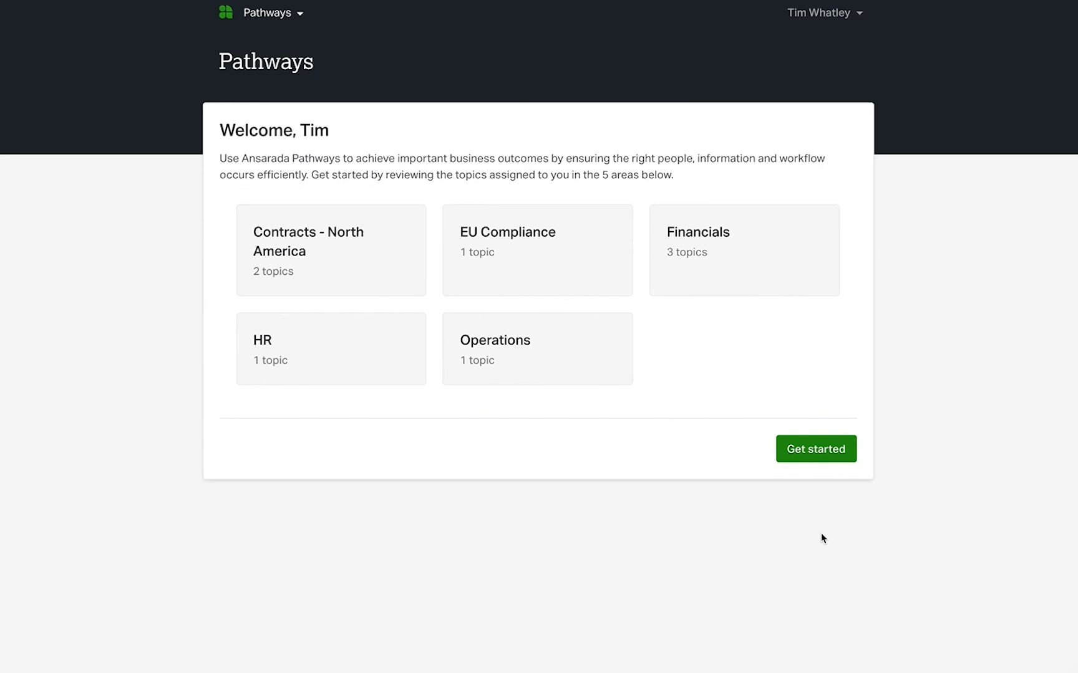
# Begin reviewing the assigned topics and mark Breaches of Contract as Documented with all three of its requirements satisfied
pyautogui.click(824, 450)
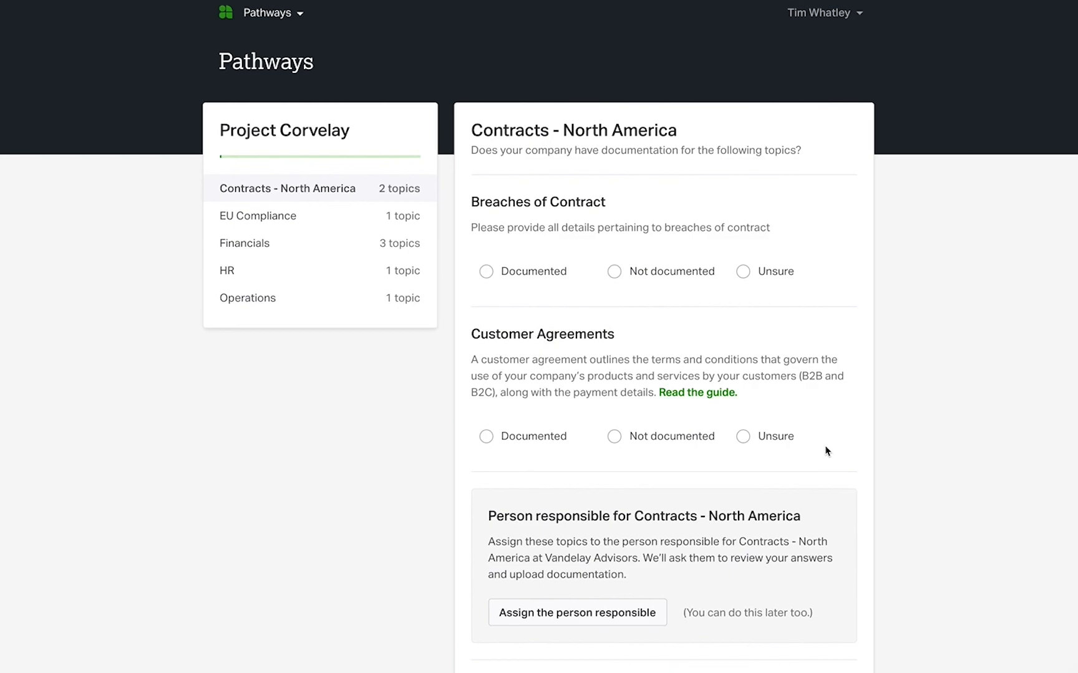
pyautogui.click(486, 271)
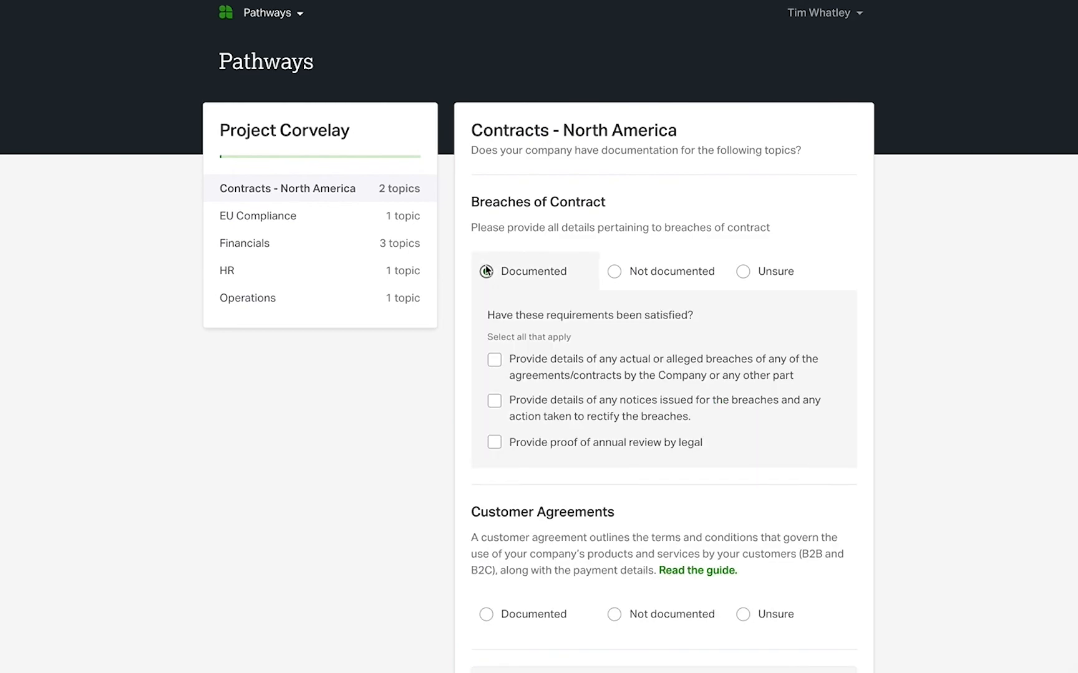
pyautogui.click(494, 360)
pyautogui.click(495, 401)
pyautogui.click(494, 443)
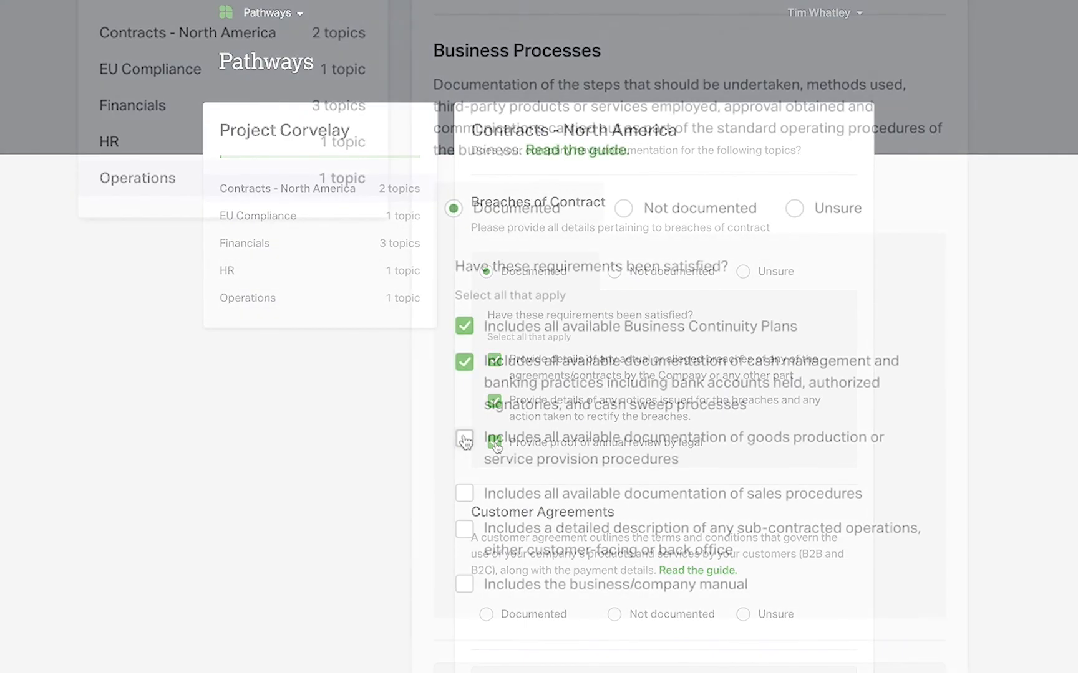
# Mark the remaining Business Processes requirements in Operations as satisfied, including sub-contracted operations and the business/company manual, and finish the topic review
pyautogui.click(464, 529)
pyautogui.click(464, 585)
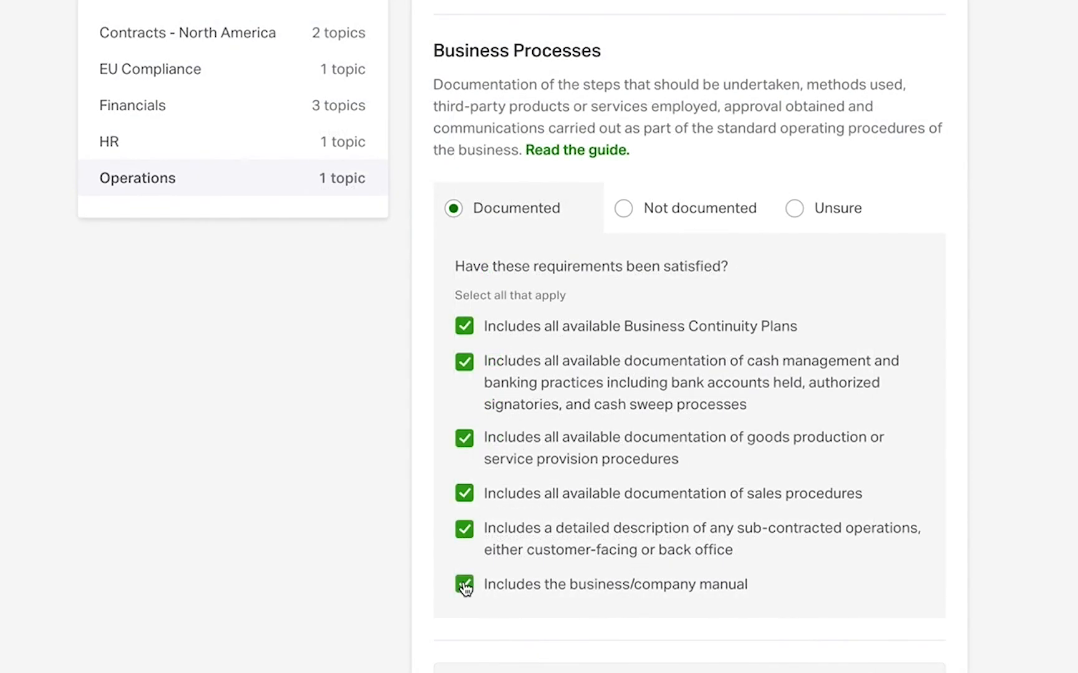
pyautogui.scroll(-5, 990, 551)
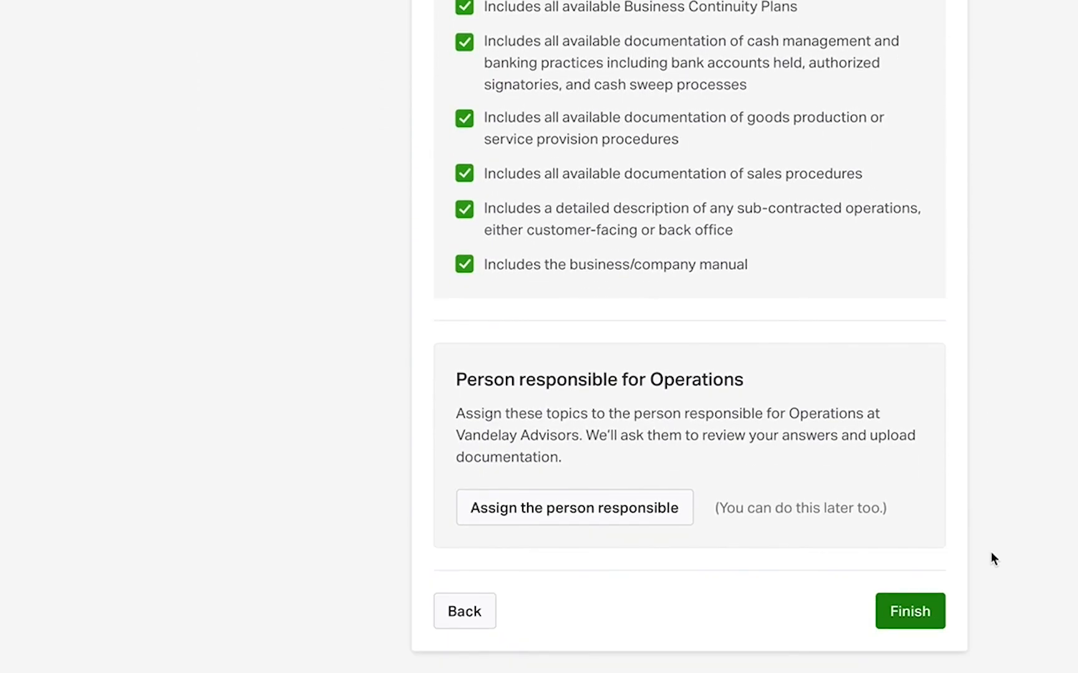
pyautogui.click(914, 615)
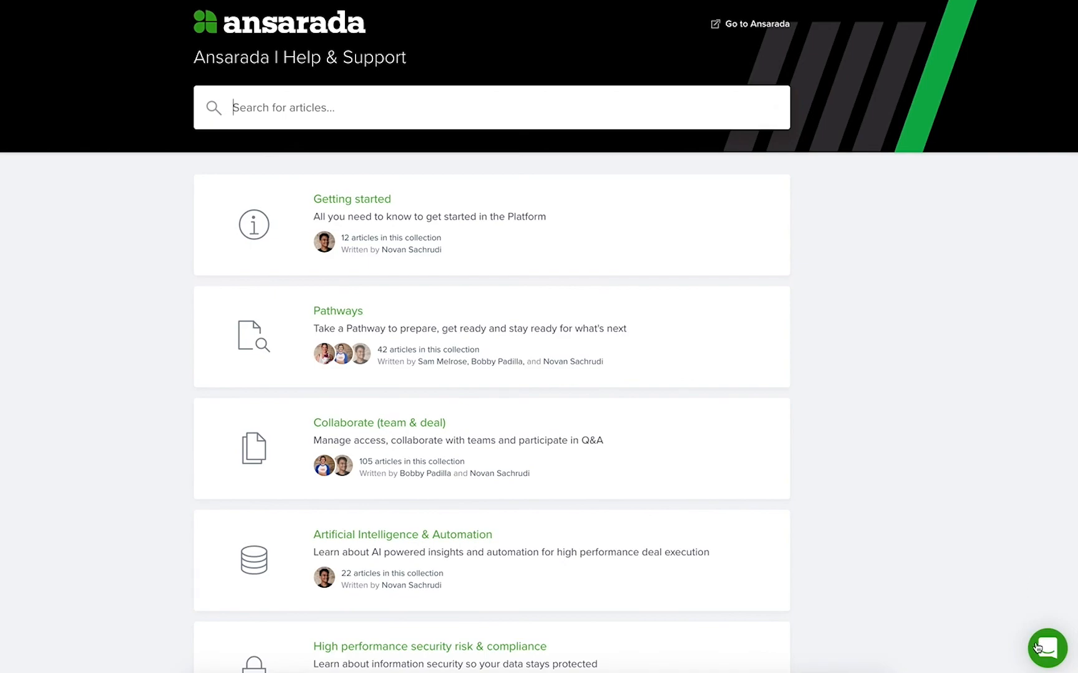
# On the Ansarada Help & Support site, start a new support conversation and send "I need help setting up my first pathway."
pyautogui.click(1037, 648)
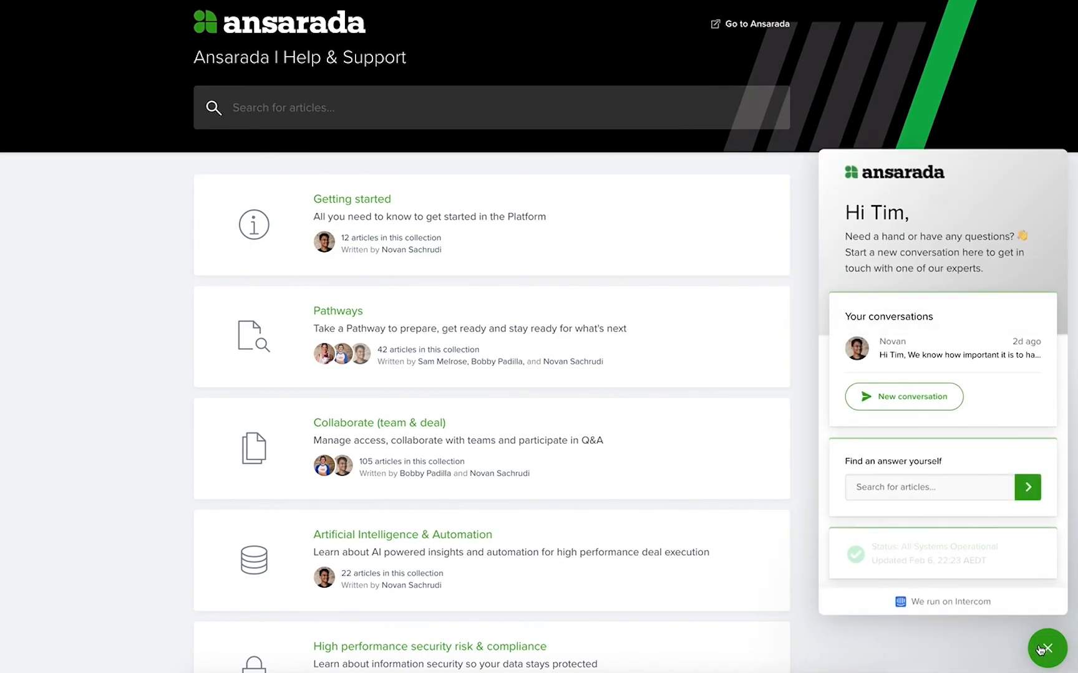
pyautogui.click(917, 404)
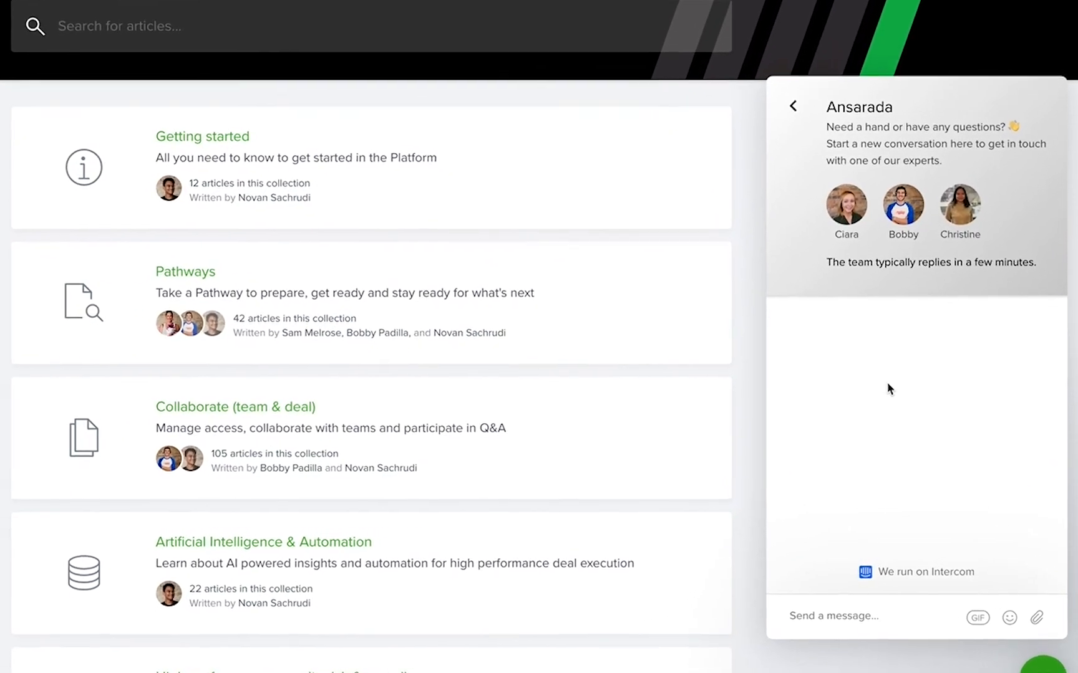
pyautogui.click(856, 634)
pyautogui.write('I need help setting up my first pathway.')
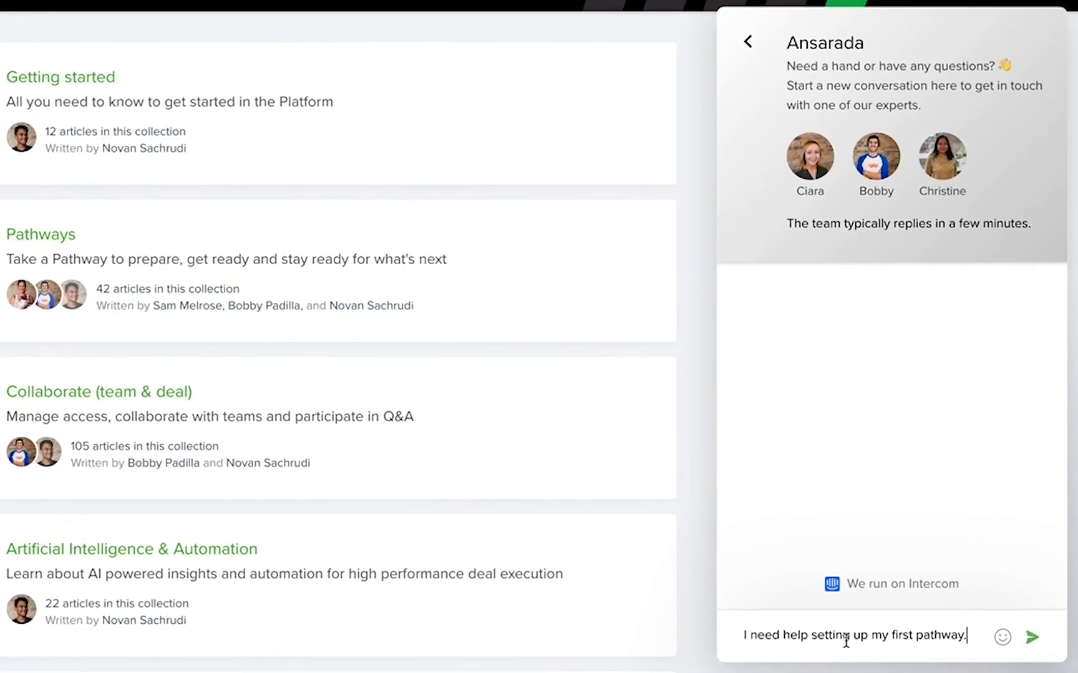
pyautogui.click(1033, 631)
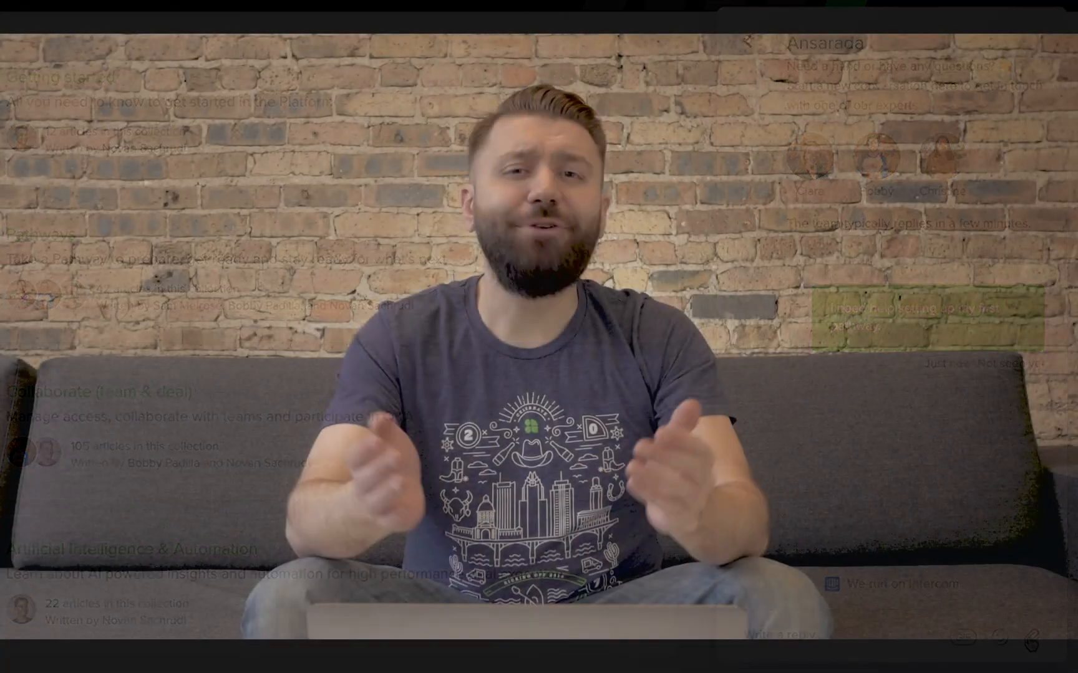